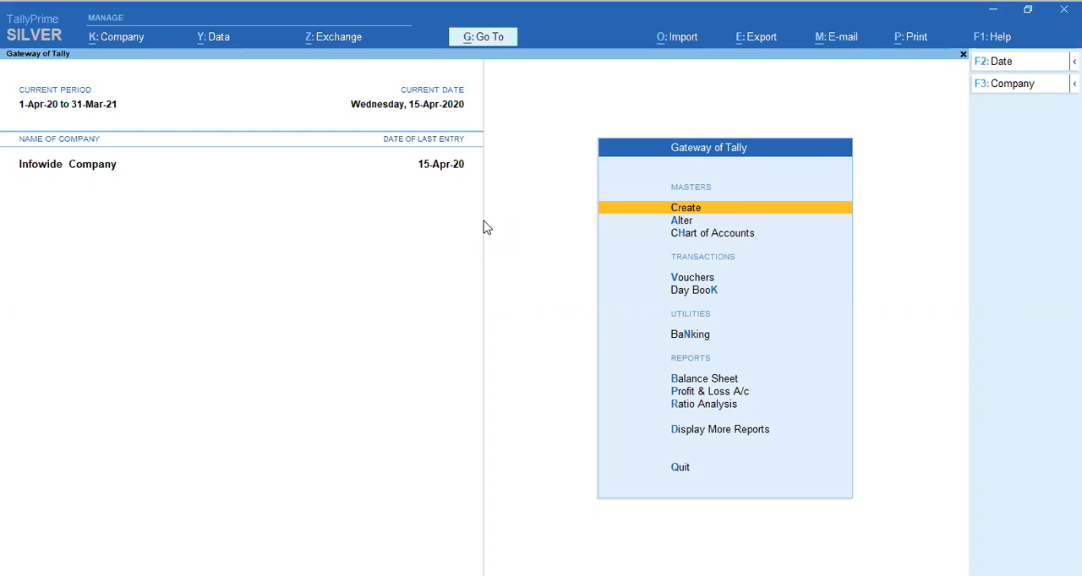
key("Escape")
key("n")
key("Return")
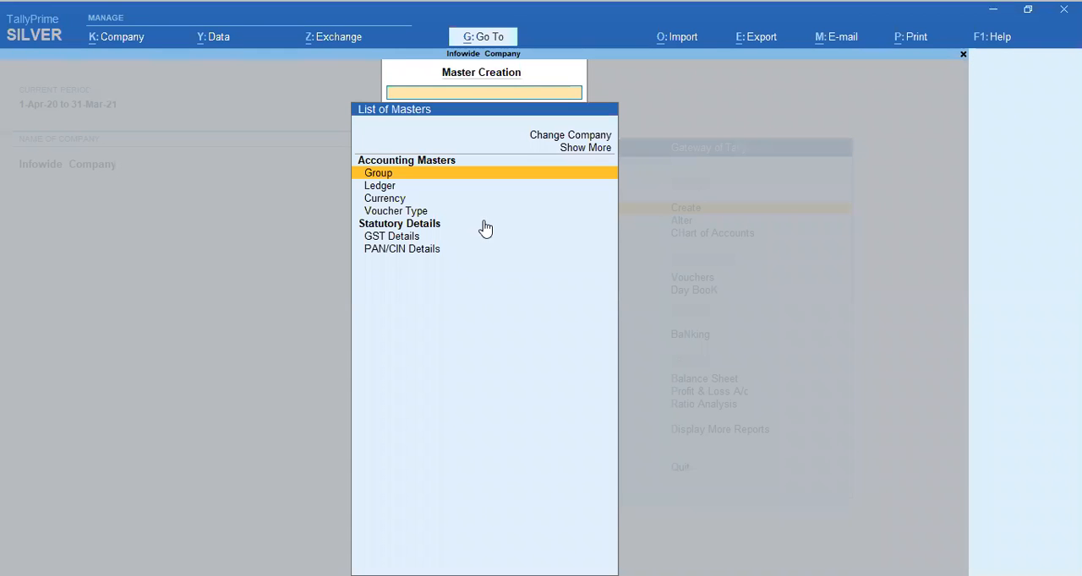
key("Escape")
key("Up")
key("Down")
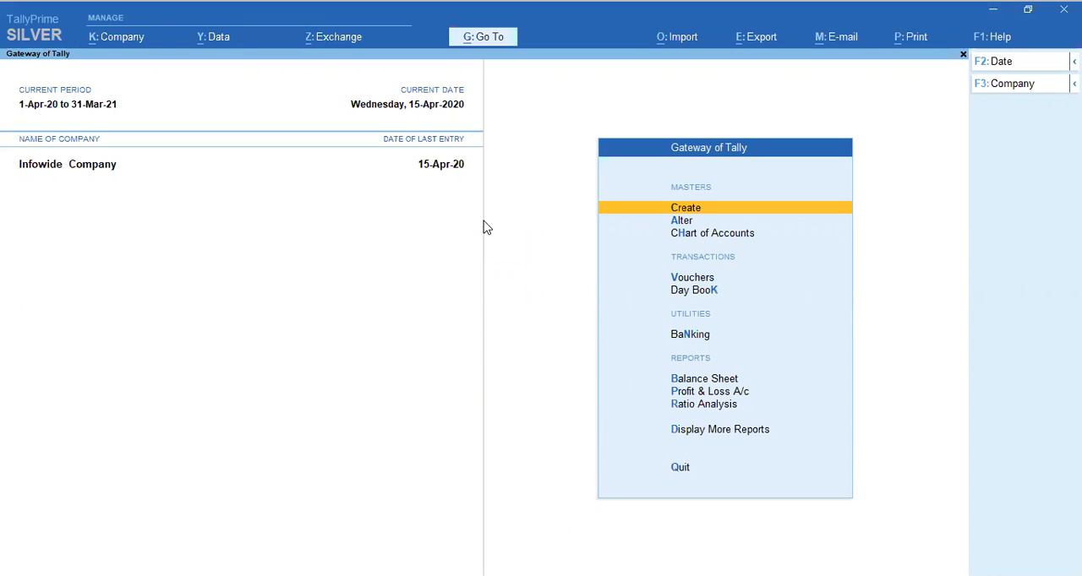
key("Down")
key("Up")
key("Up")
key("Down")
Start creating a new ledger from the list of accounting masters
key("Return")
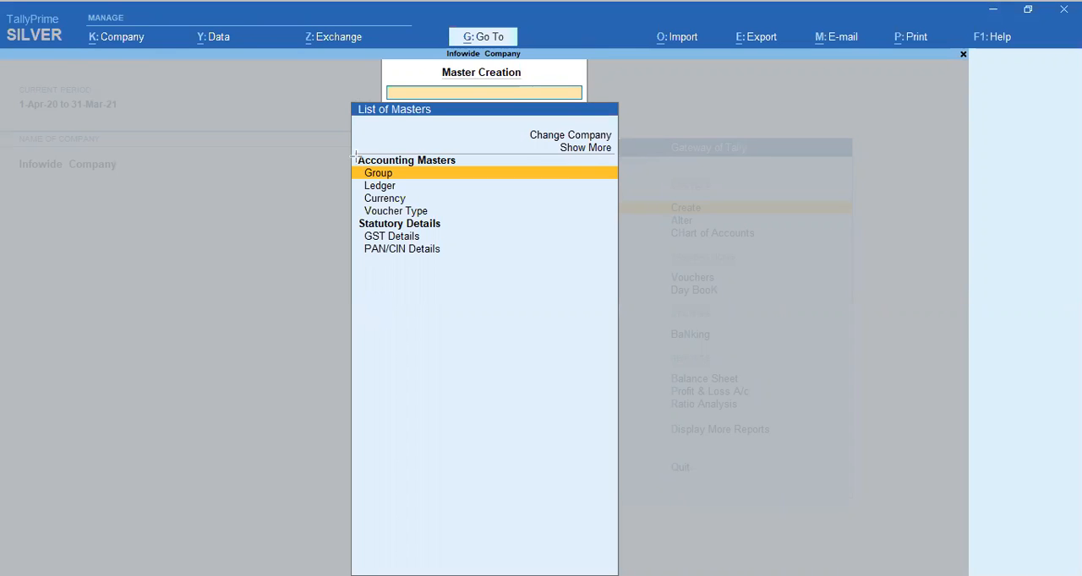
left_click_drag(354, 145, 488, 292)
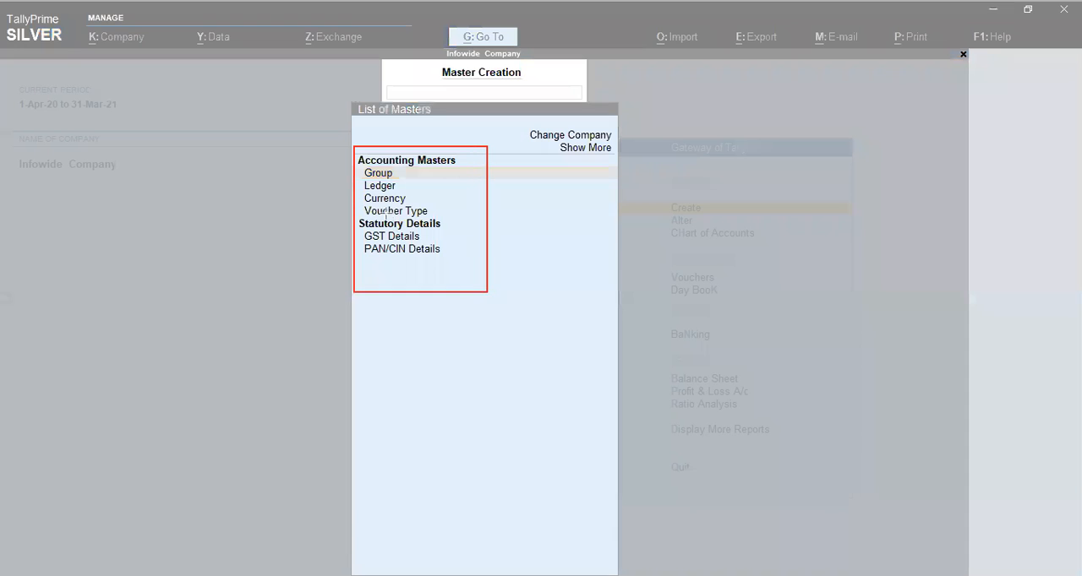
left_click_drag(355, 179, 422, 193)
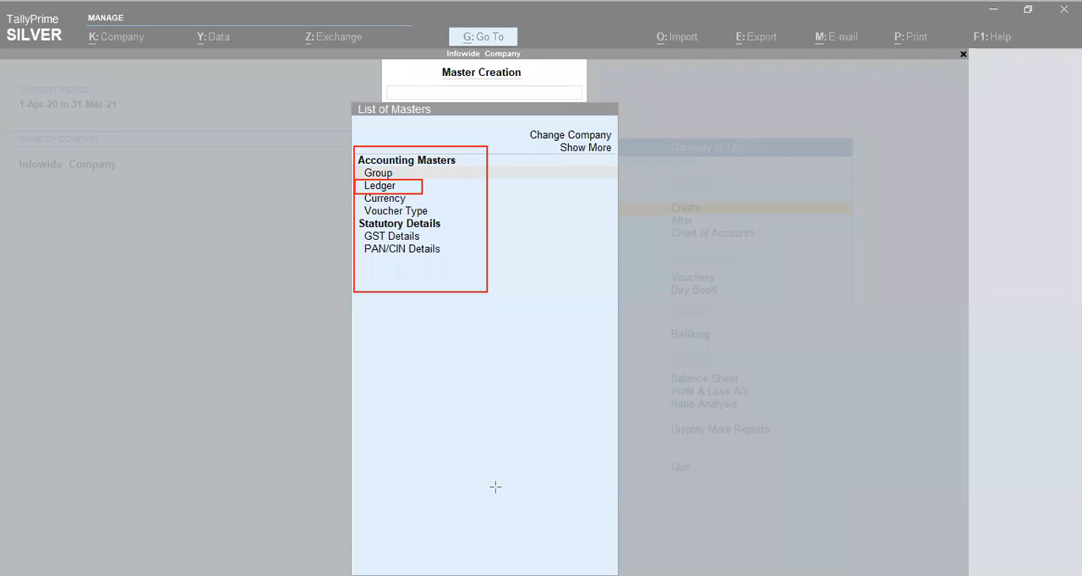
key("Escape")
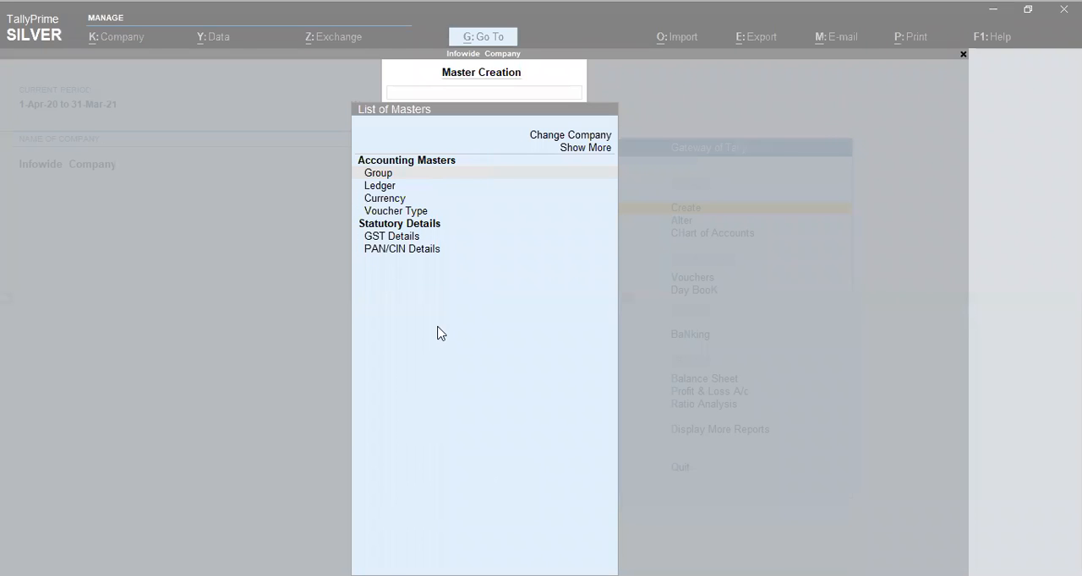
key("Down")
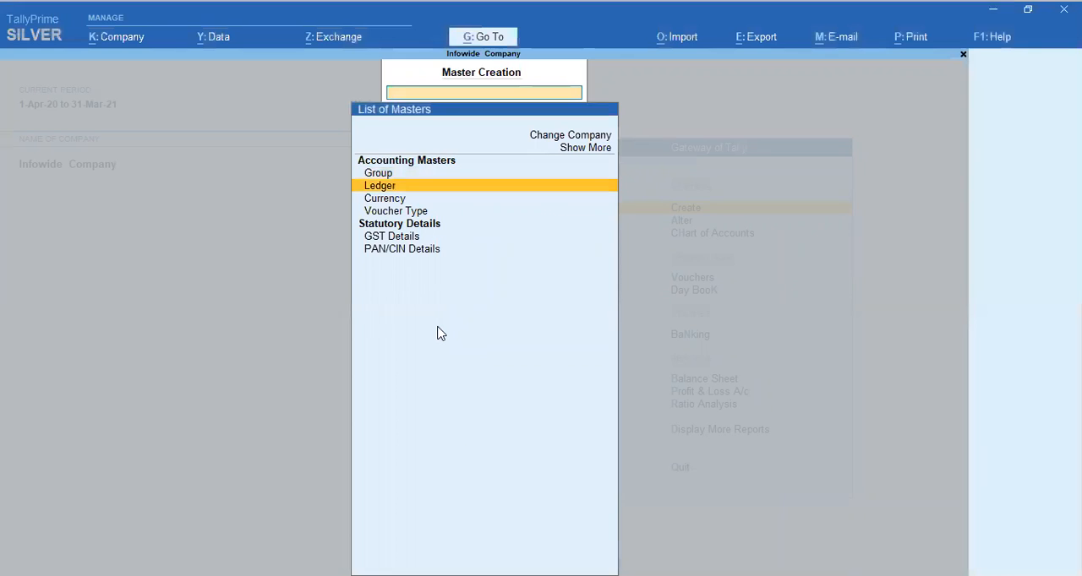
key("Return")
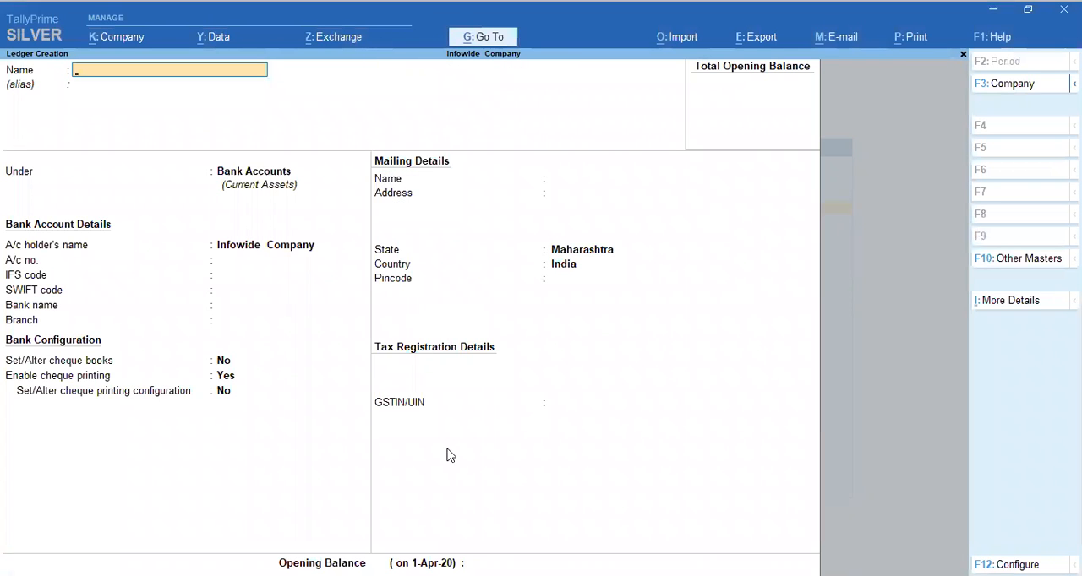
mouse_move(1, 46)
left_mouse_down()
mouse_move(62, 92)
mouse_move(73, 63)
left_mouse_up()
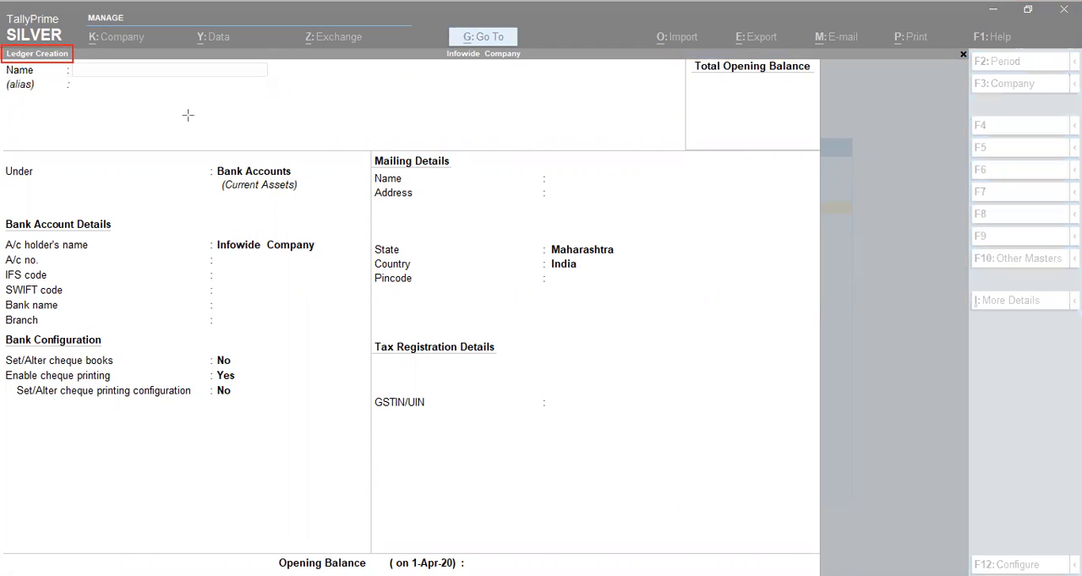
left_click(79, 55)
mouse_move(78, 57)
left_mouse_down()
mouse_move(165, 122)
mouse_move(278, 109)
mouse_move(274, 83)
left_mouse_up()
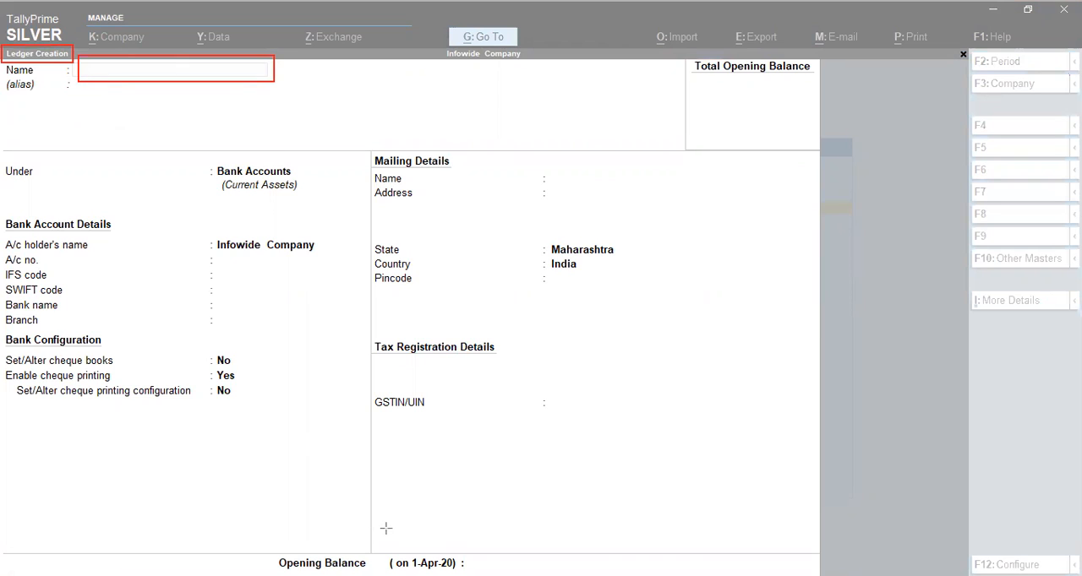
key("Escape")
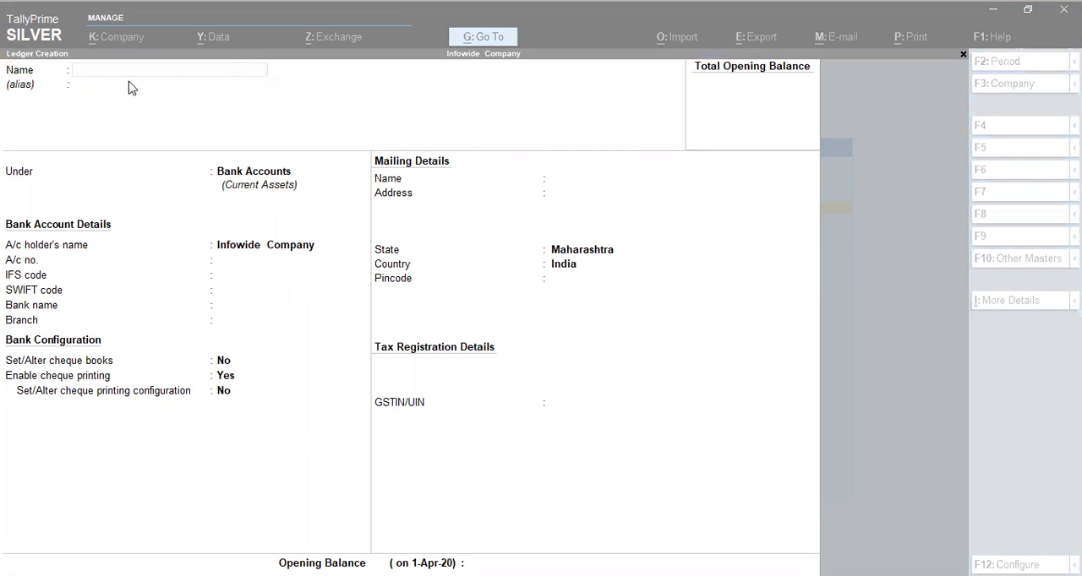
Name the new ledger "Purchase 18 % GST" and leave its alias empty
left_click(228, 70)
type("Purchasease")
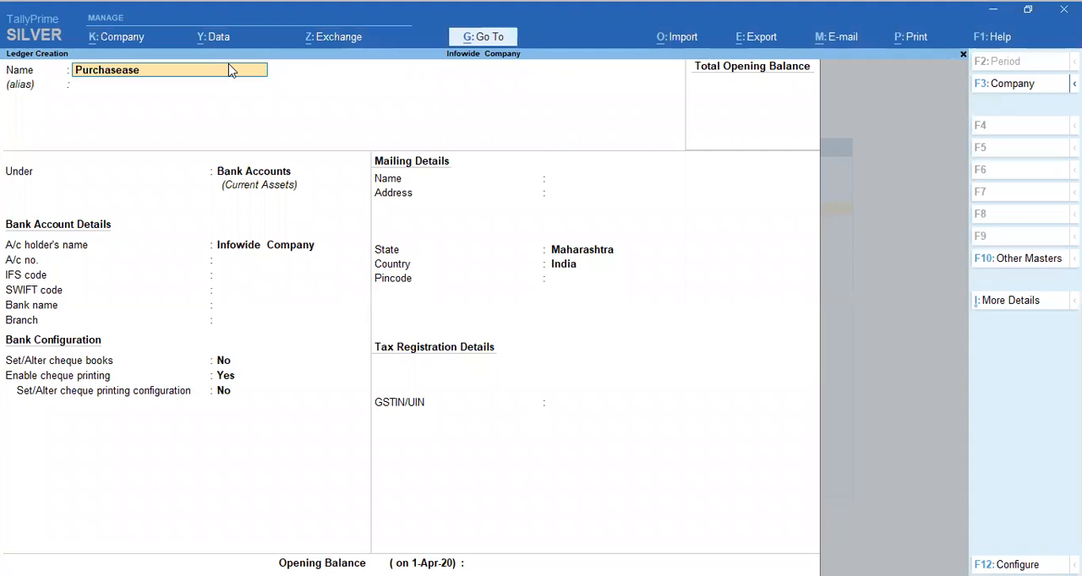
key("BackSpace")
key("BackSpace")
type("se 18 % GST")
key("Return")
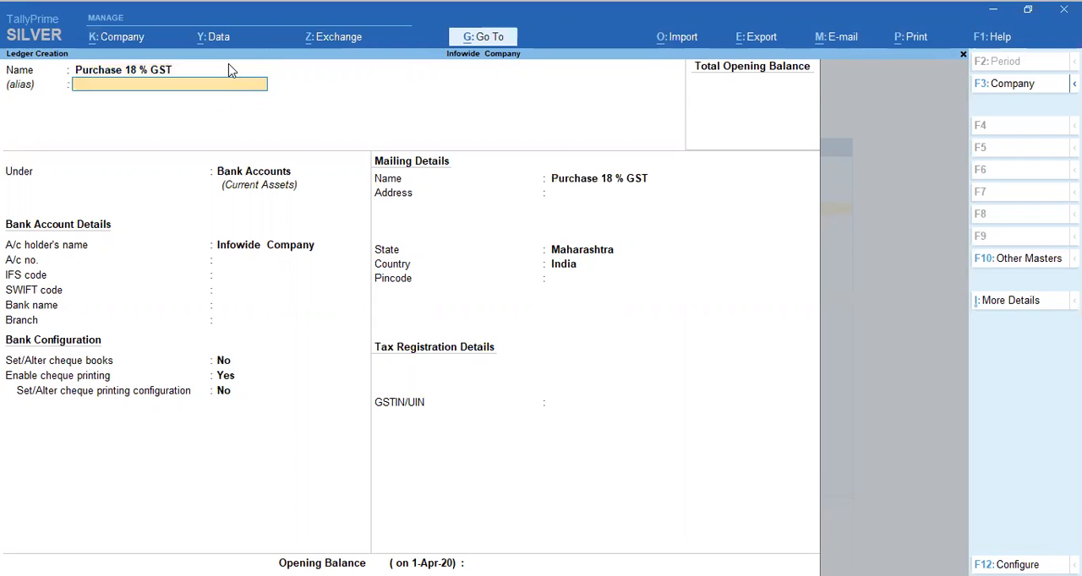
key("Return")
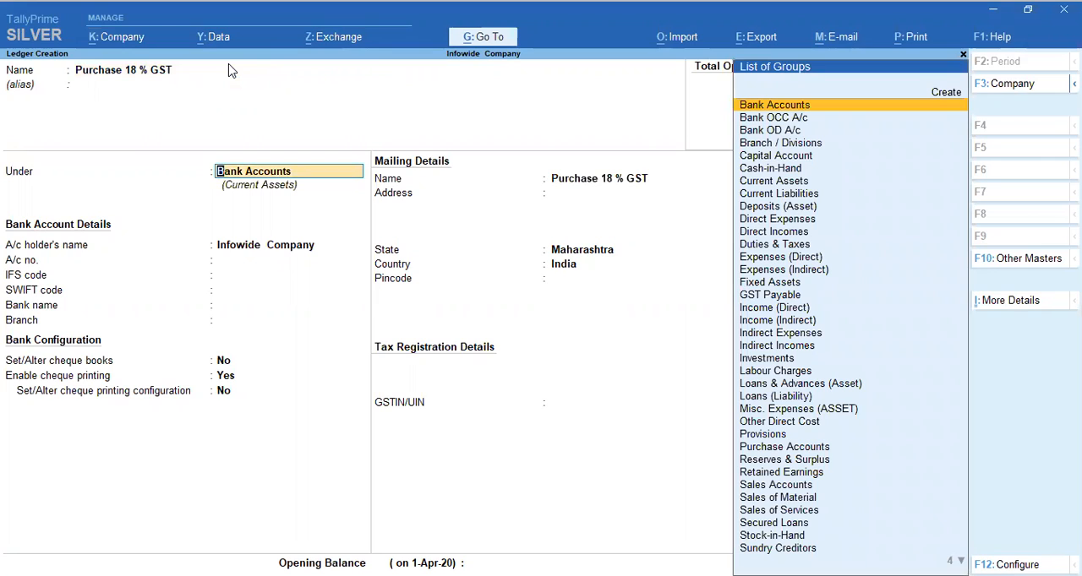
Place the ledger under Purchase Accounts and set its type of ledger to Not Applicable
type("Pur")
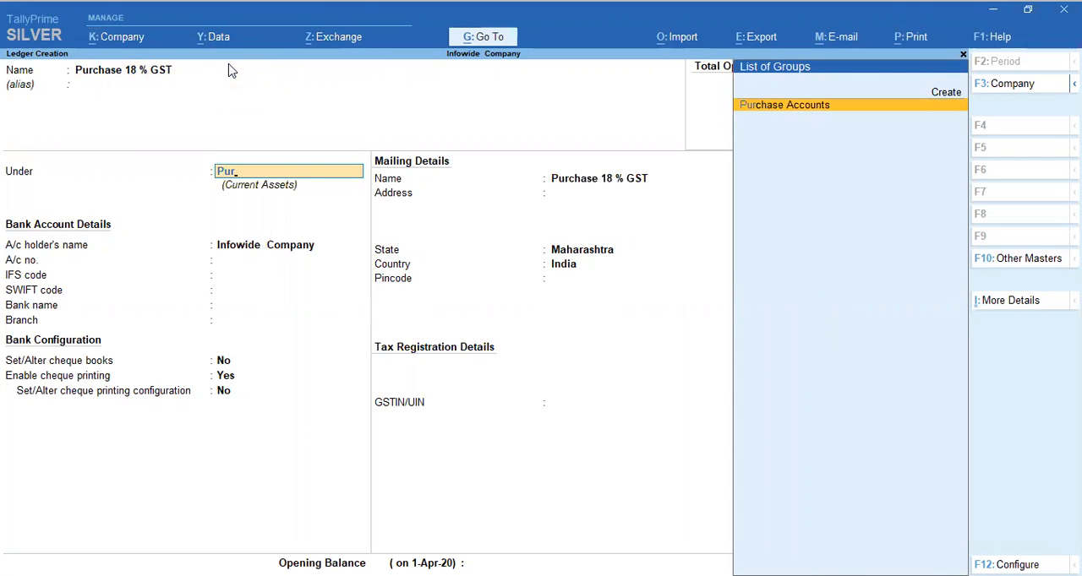
key("Return")
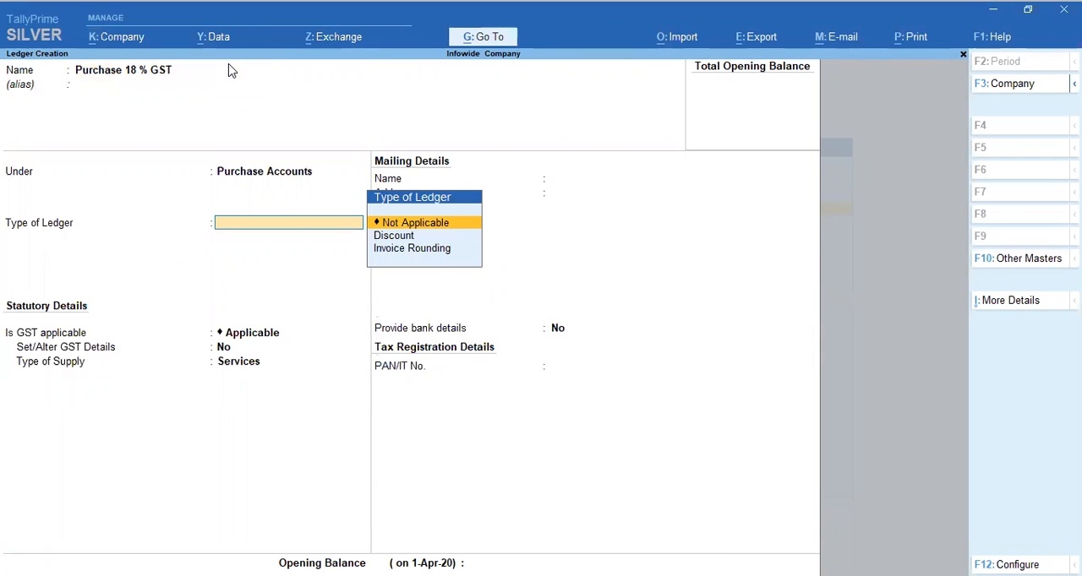
key("Down")
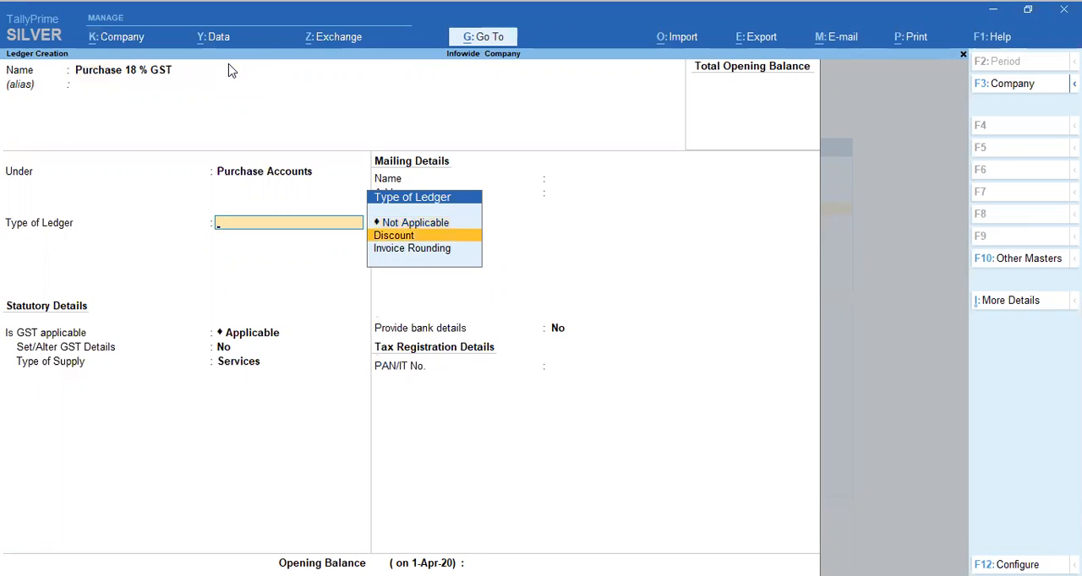
key("Return")
key("Up")
key("Return")
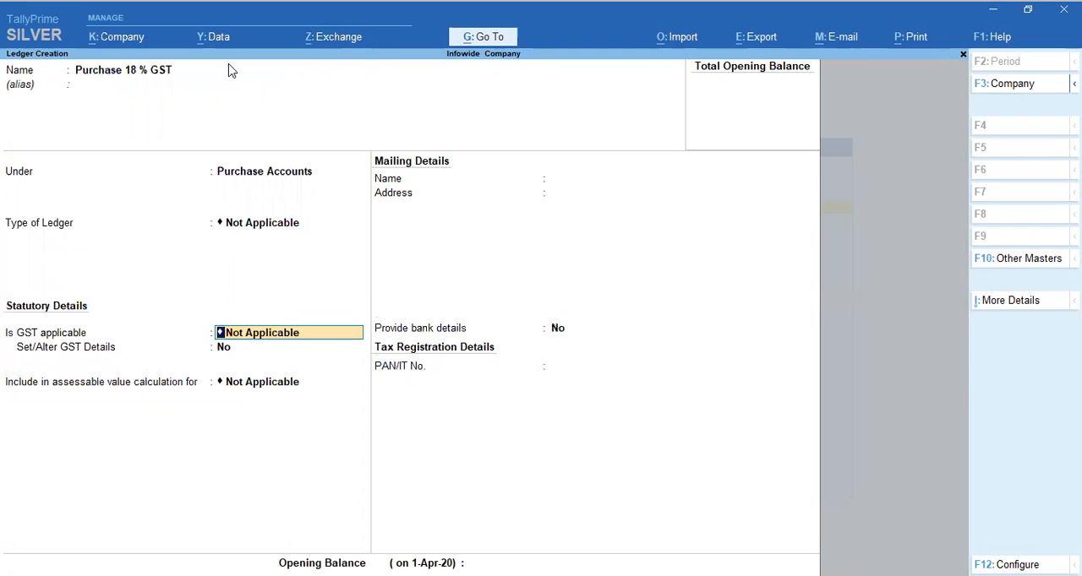
Set GST to Applicable for the purchase ledger and open its GST details for entry
key("y")
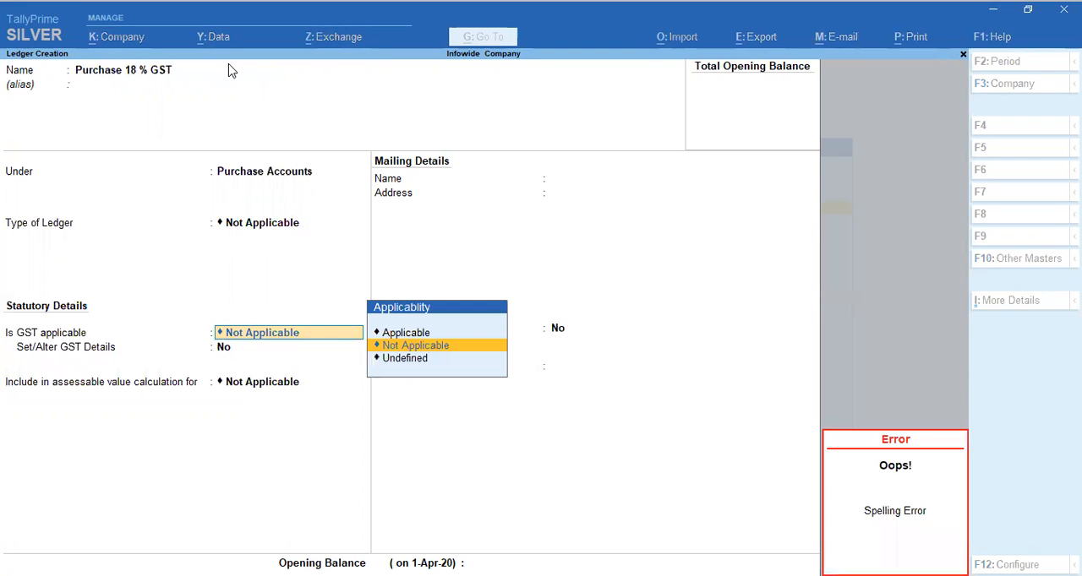
key("Up")
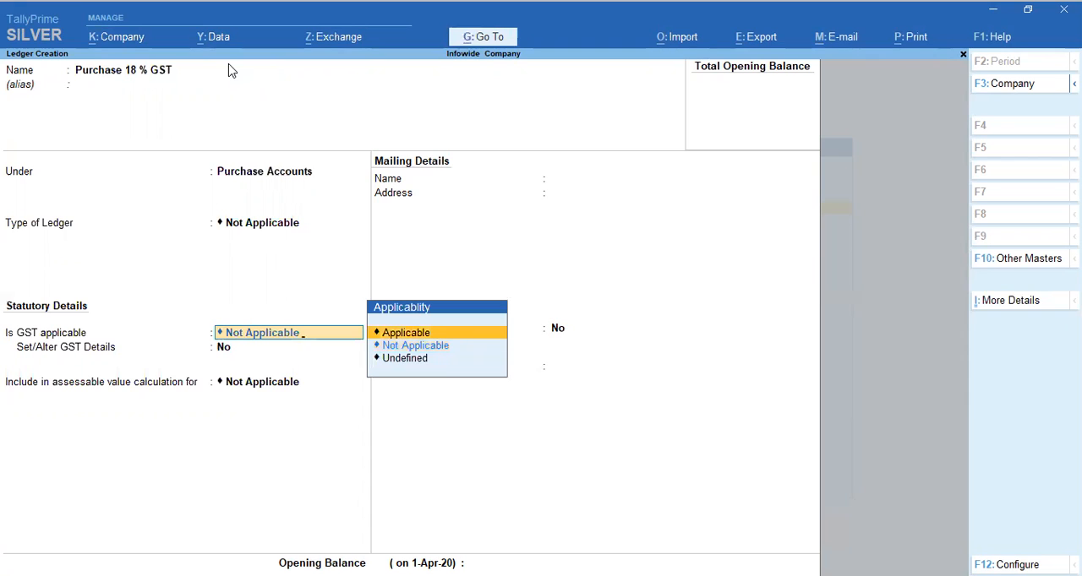
key("Return")
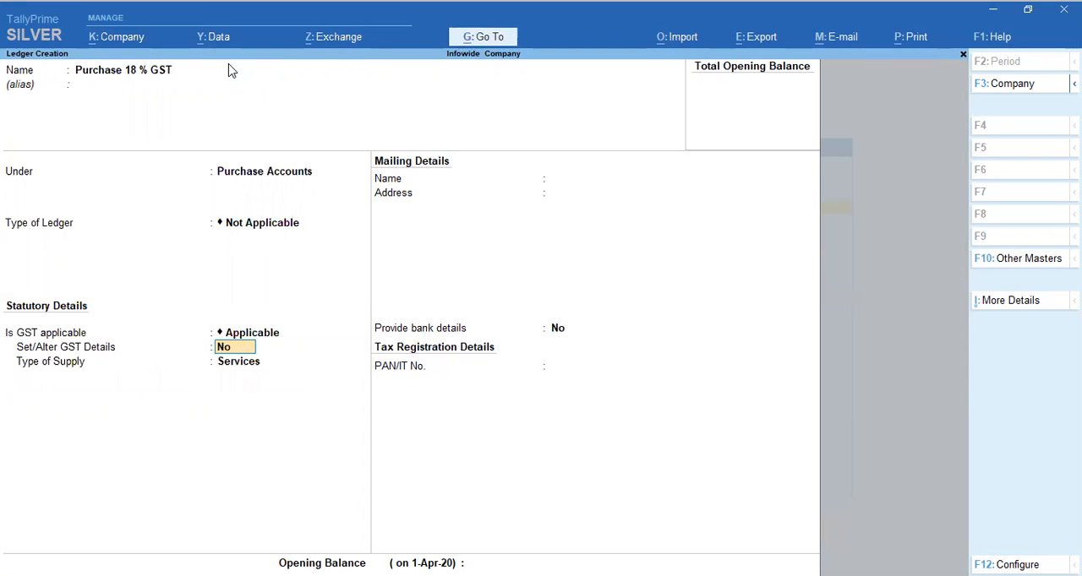
key("y")
key("Return")
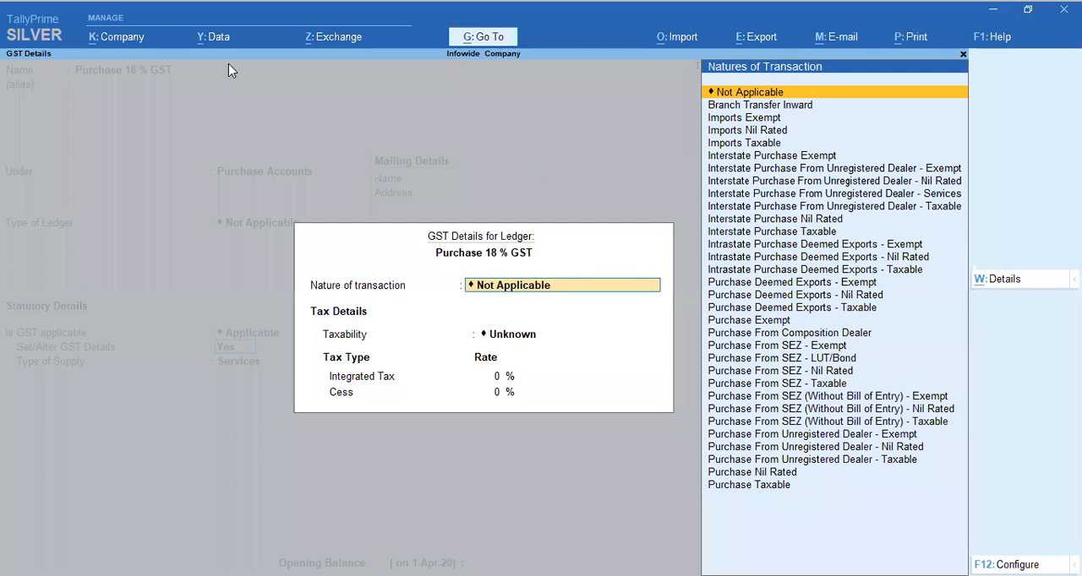
Set the nature of transaction to Purchase Taxable with an integrated tax rate of 18 %, keeping cess at 0 %
type("Ta")
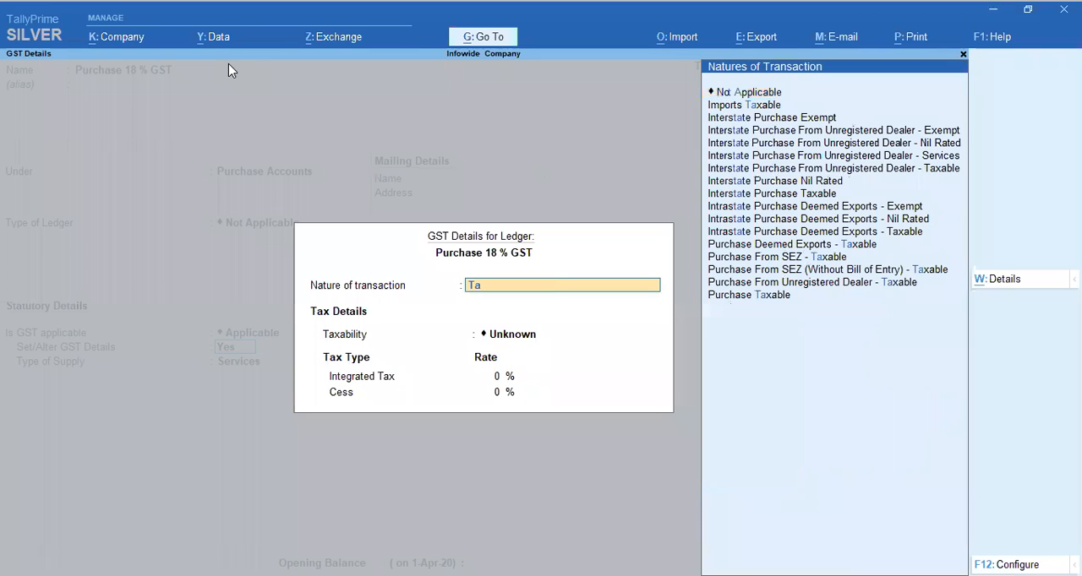
key("Down")
key("Down")
key("Down")
key("Down")
key("Down")
key("Down")
key("Down")
key("Down")
key("Down")
key("Down")
key("Down")
key("Down")
key("Down")
key("Down")
key("Down")
key("Down")
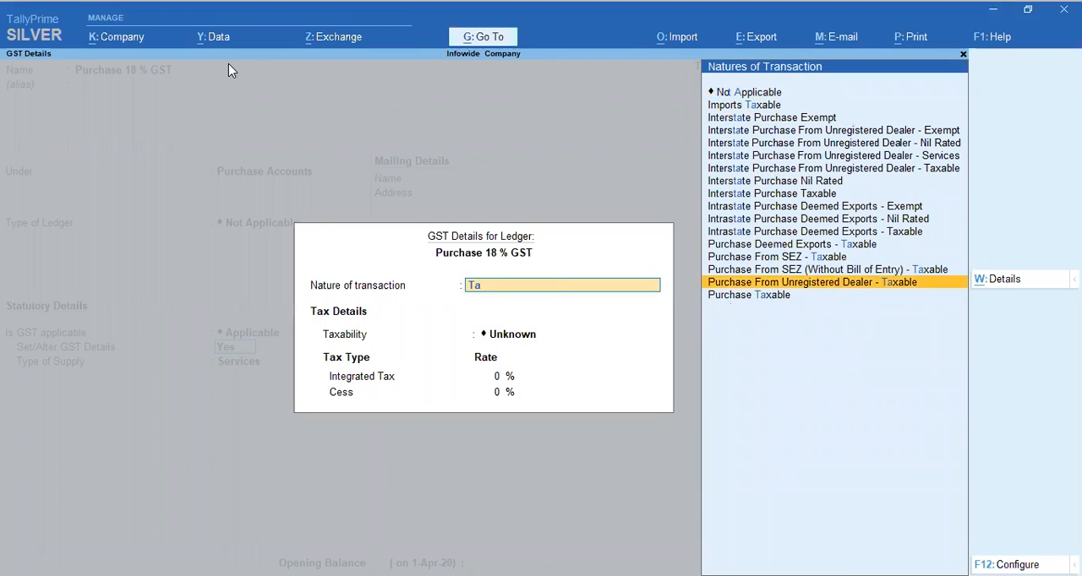
key("Return")
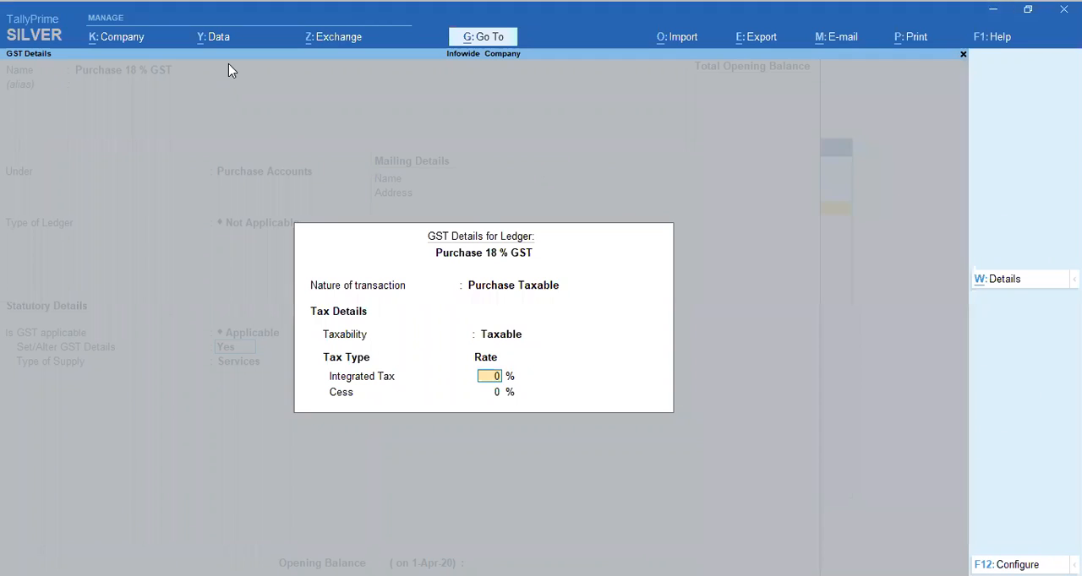
type("18")
key("Return")
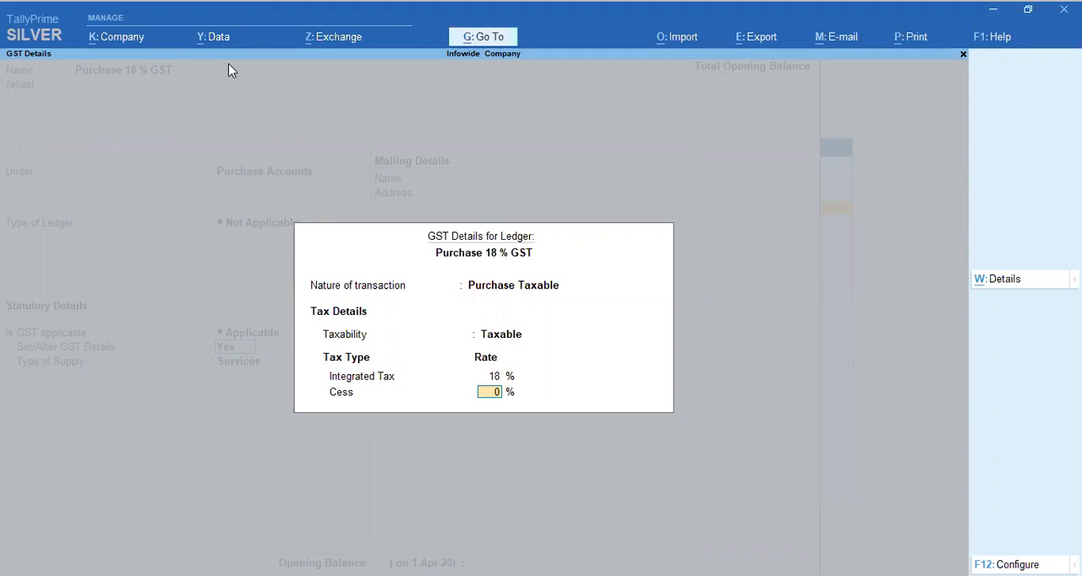
key("Return")
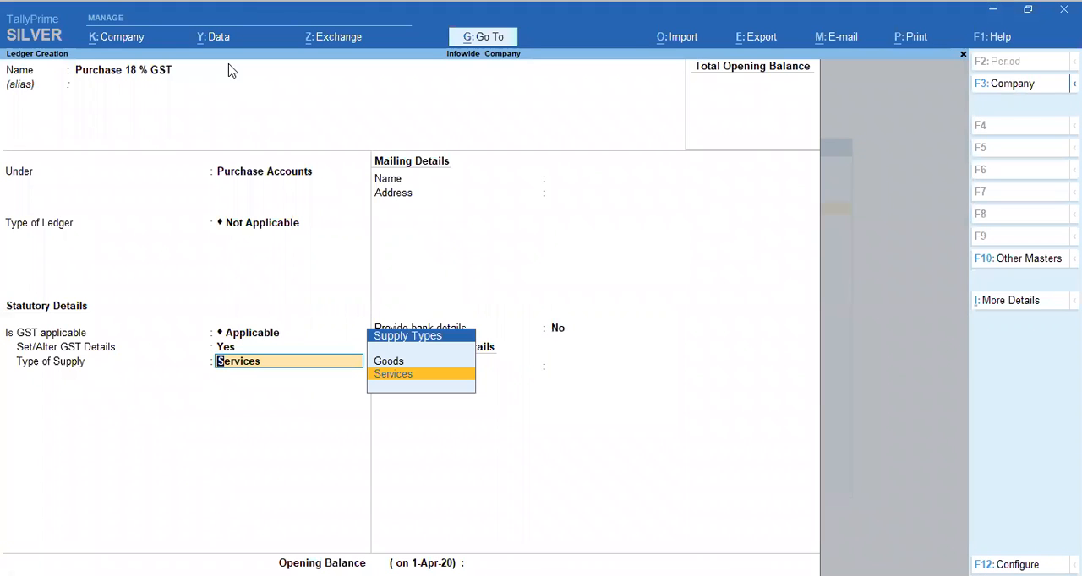
Set the type of supply to Goods and save the purchase ledger without bank details or an opening balance
key("Up")
key("Return")
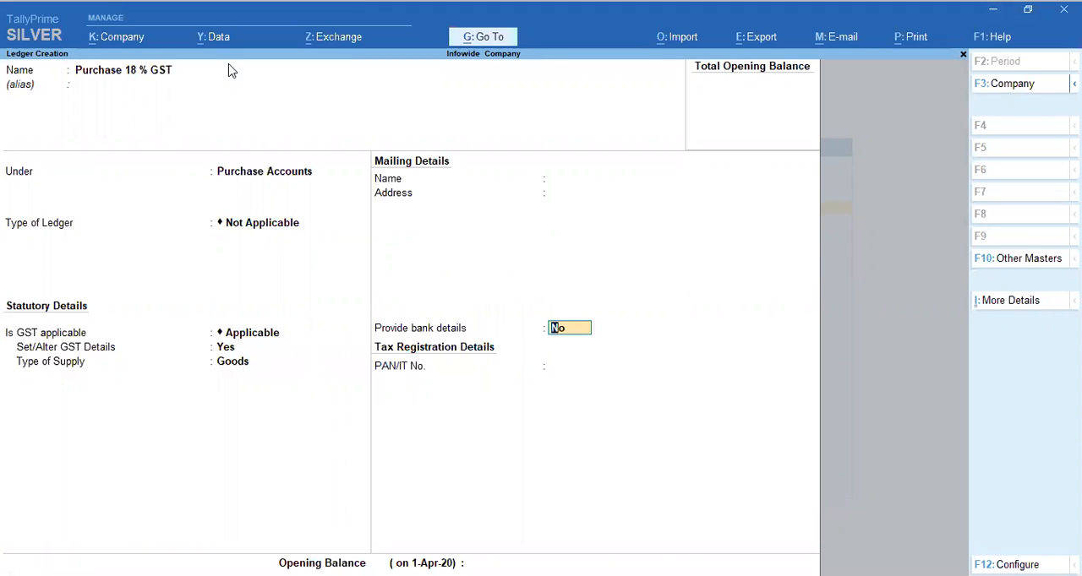
key("Return")
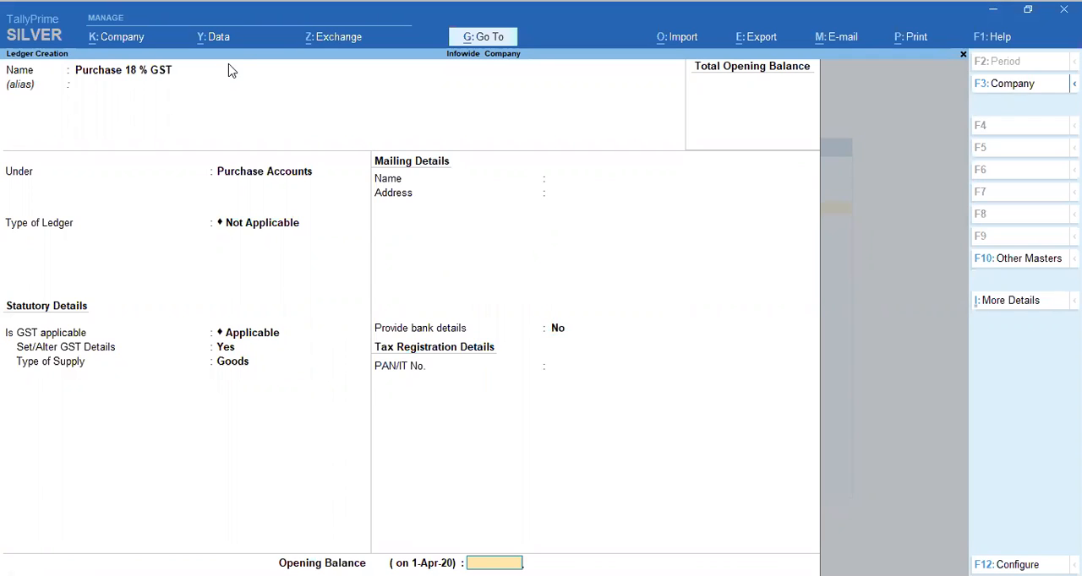
key("Return")
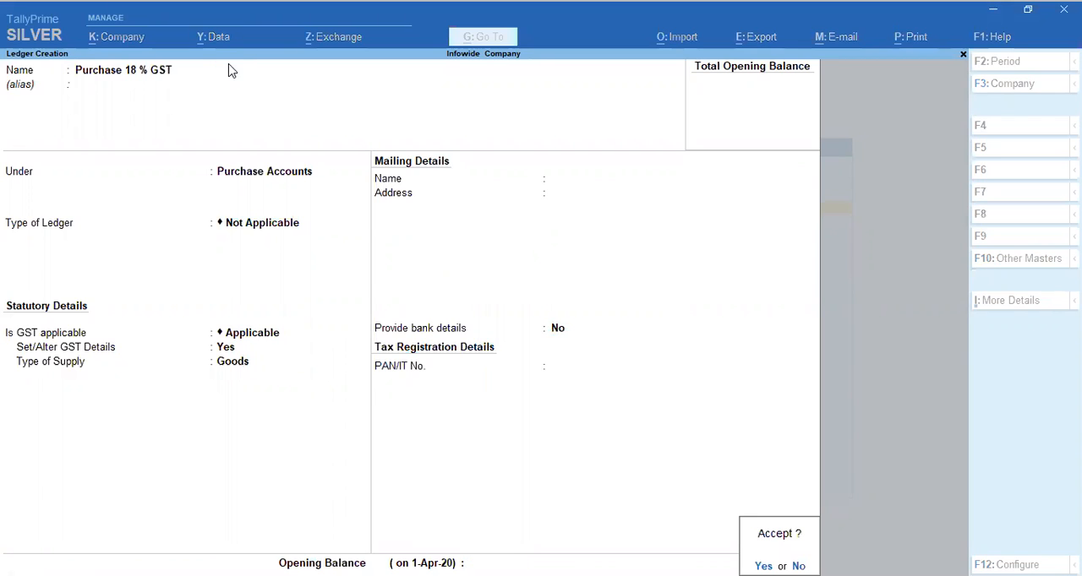
key("Return")
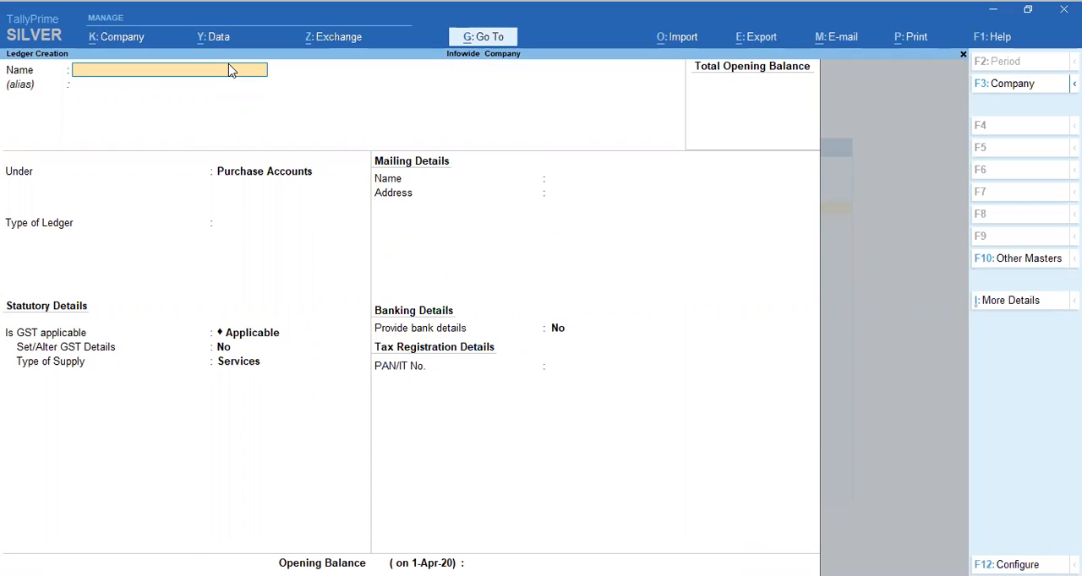
Name the next new ledger "Input 9 % SGST" and leave its alias empty
type("n")
type("put")
type(" 9")
type(" %")
type(" SGCT")
key("BackSpace")
key("BackSpace")
key("BackSpace")
type("GST")
key("Return")
key("Return")
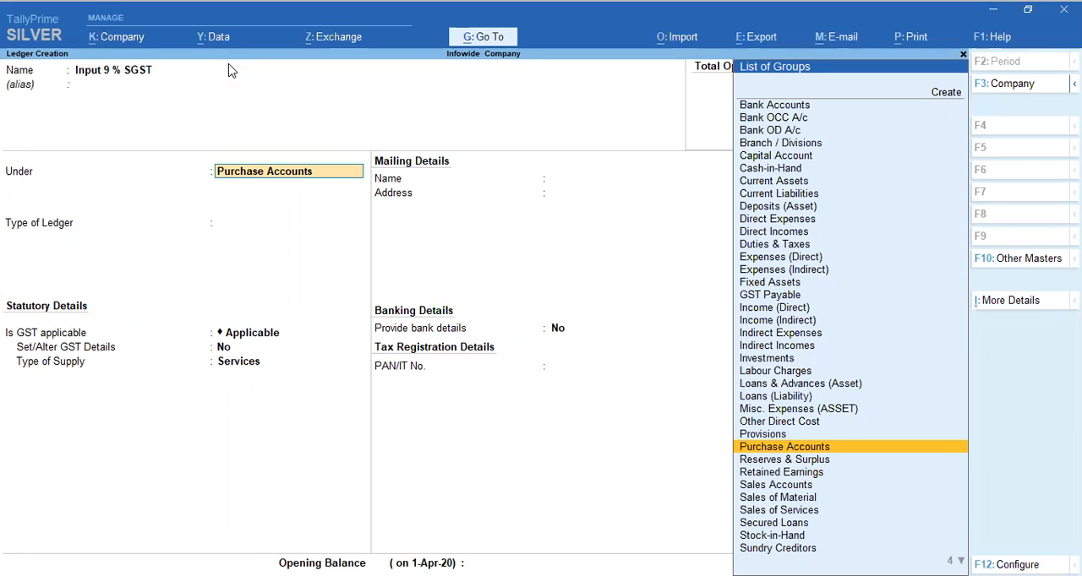
Place the Input 9 % SGST ledger under the GST Payable group
type("du")
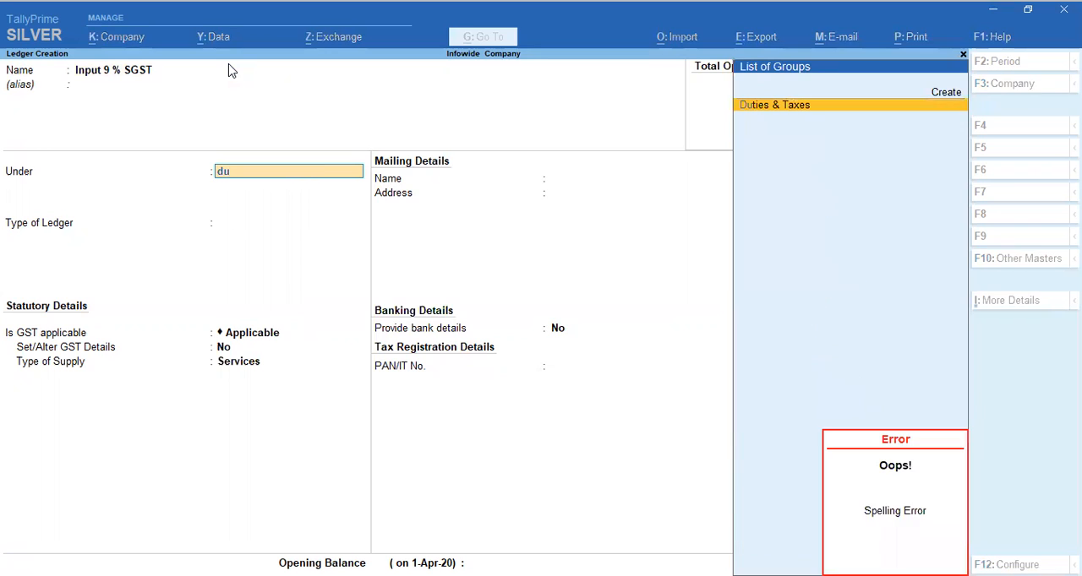
key("BackSpace")
key("BackSpace")
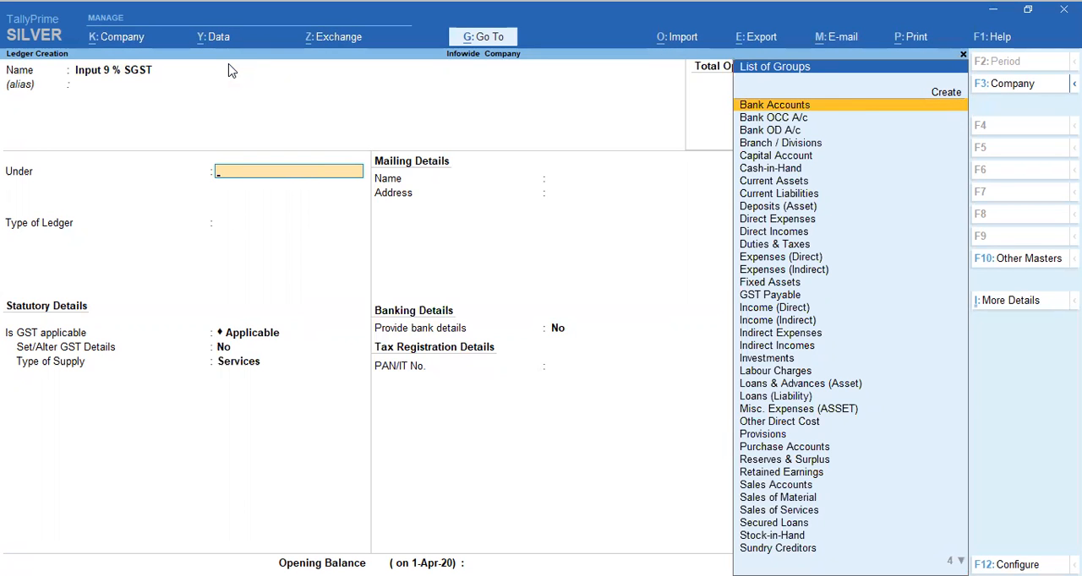
type("gst")
key("Return")
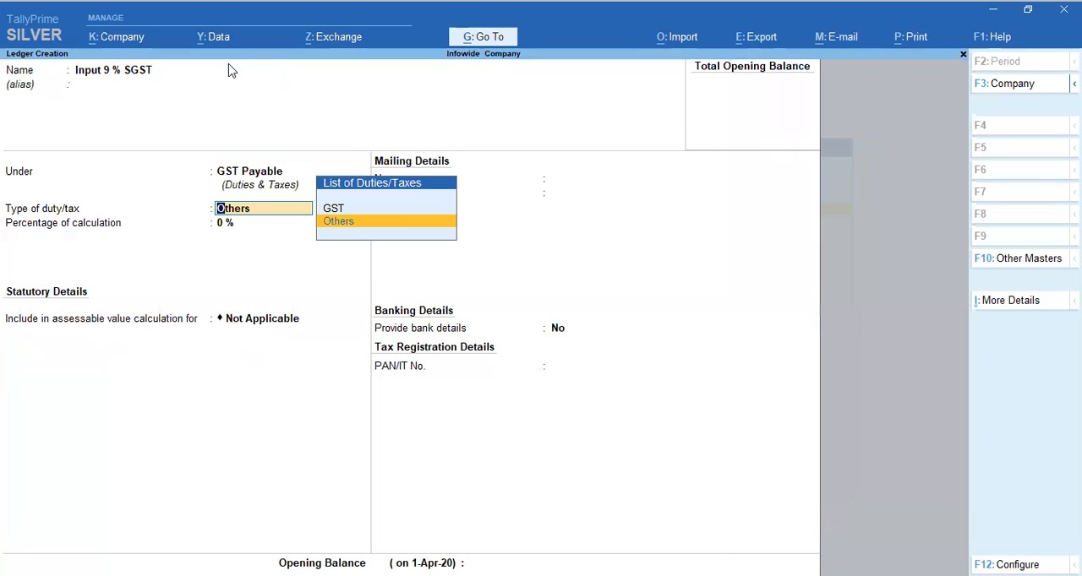
Set the Input 9 % SGST ledger's duty type to GST, with State Tax as tax type and 9 % as percentage of calculation
key("Up")
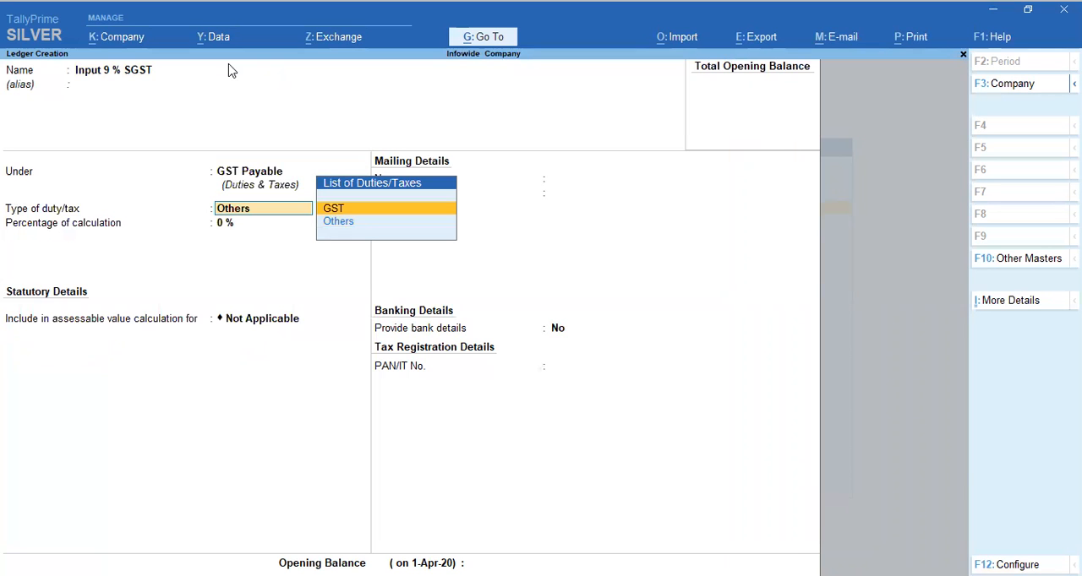
key("Return")
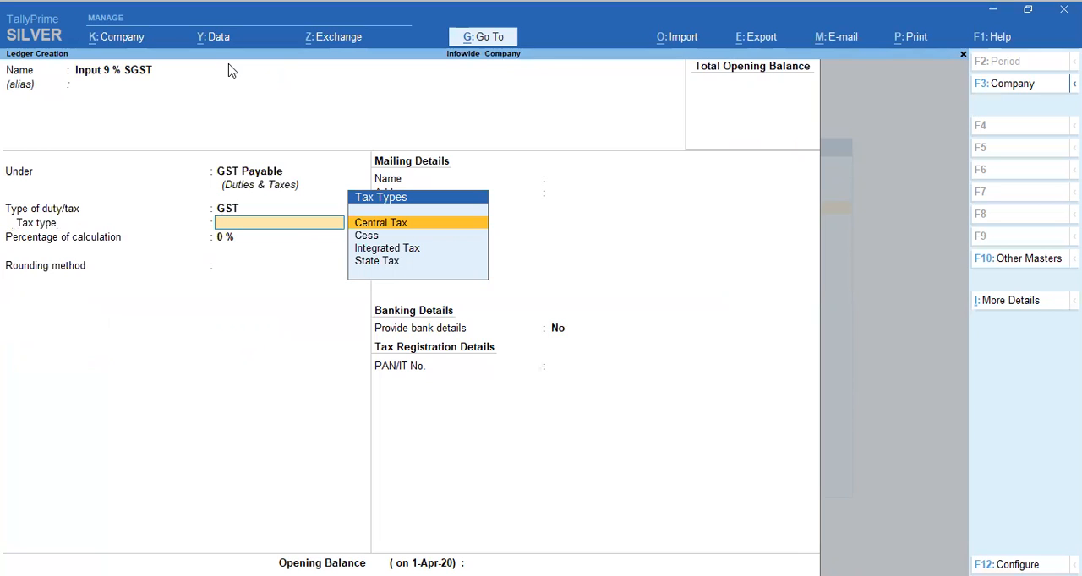
key("Down")
key("Down")
key("Down")
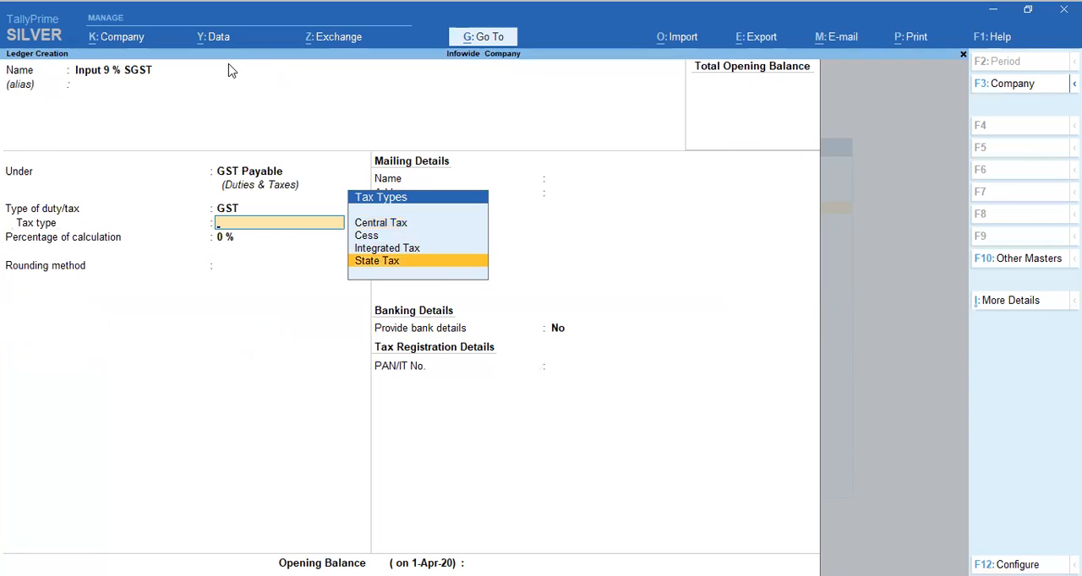
key("Return")
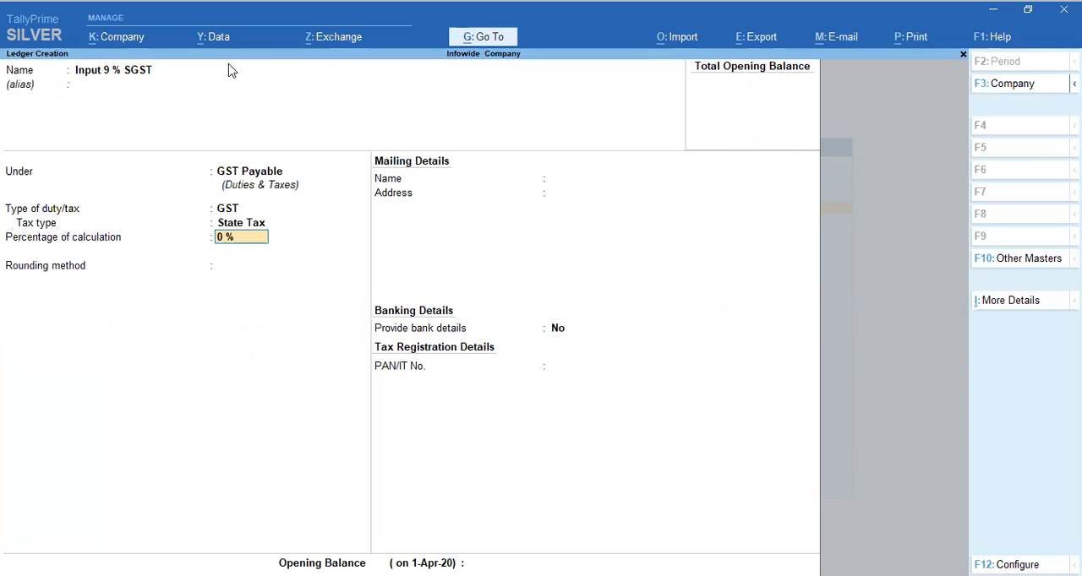
type("9")
key("Return")
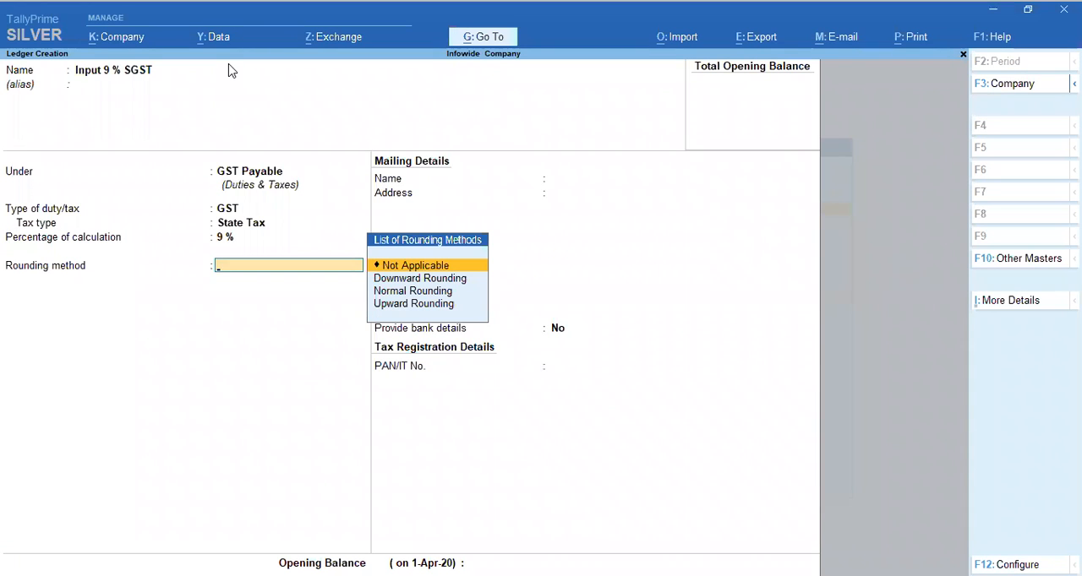
Set the rounding method to Not Applicable and save the SGST ledger without bank details or an opening balance
key("Return")
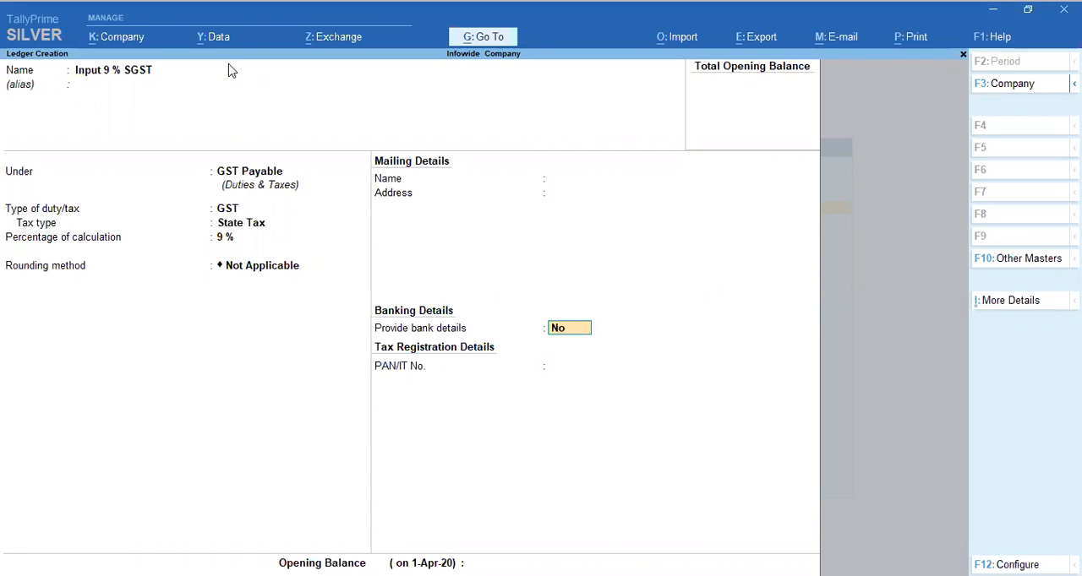
key("Return")
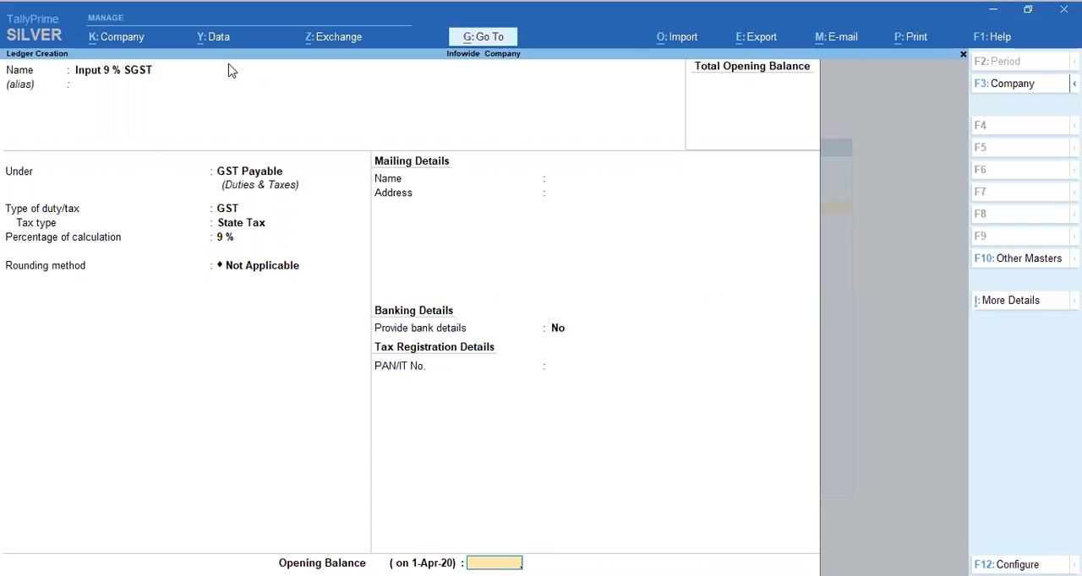
key("Return")
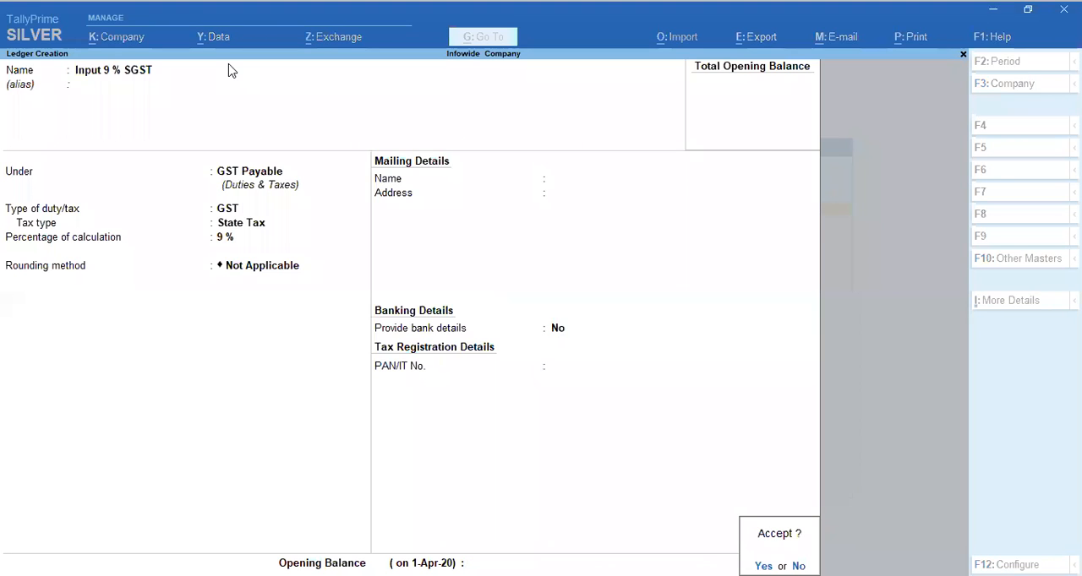
key("Return")
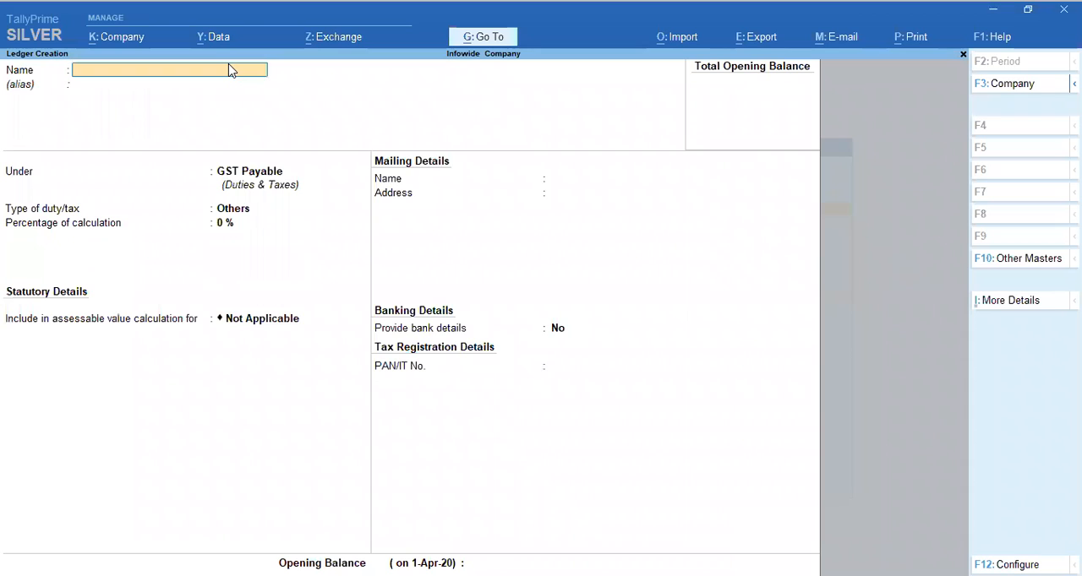
Name the next new ledger "Input 9 % CGST" and leave its alias empty
type("Inou")
key("BackSpace")
key("BackSpace")
type("pur")
type(" 9")
type(" %")
type(" CGST")
key("Return")
key("Return")
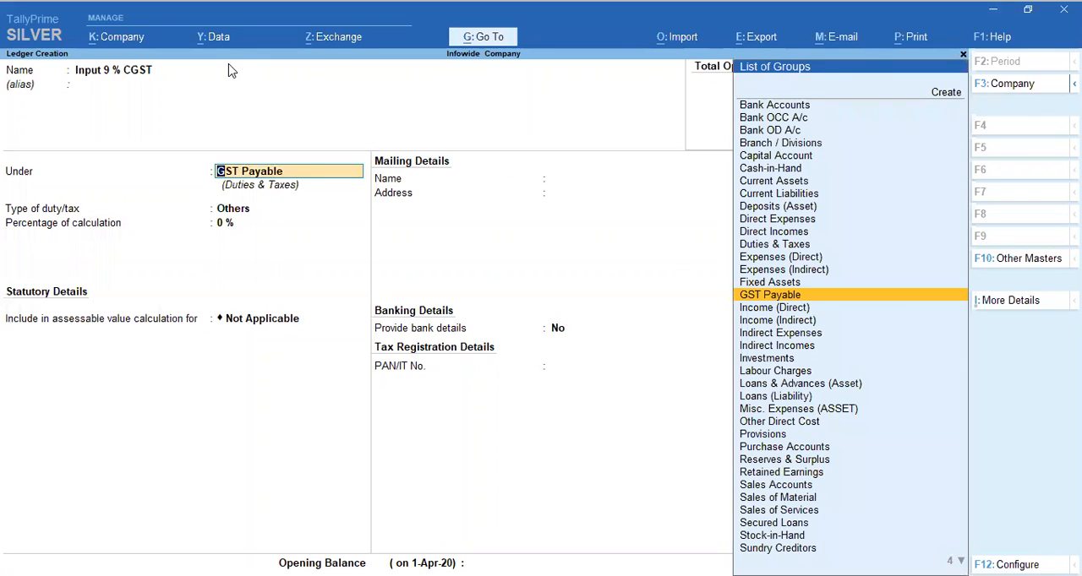
Keep the CGST ledger under GST Payable and set its duty type to GST with Central Tax at 9 %
key("Return")
key("Up")
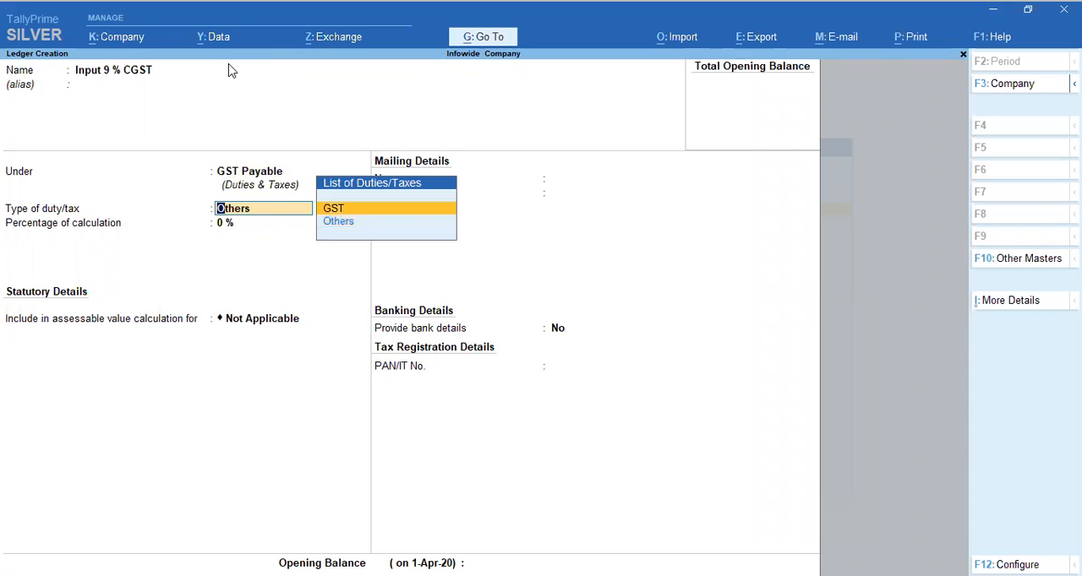
key("Return")
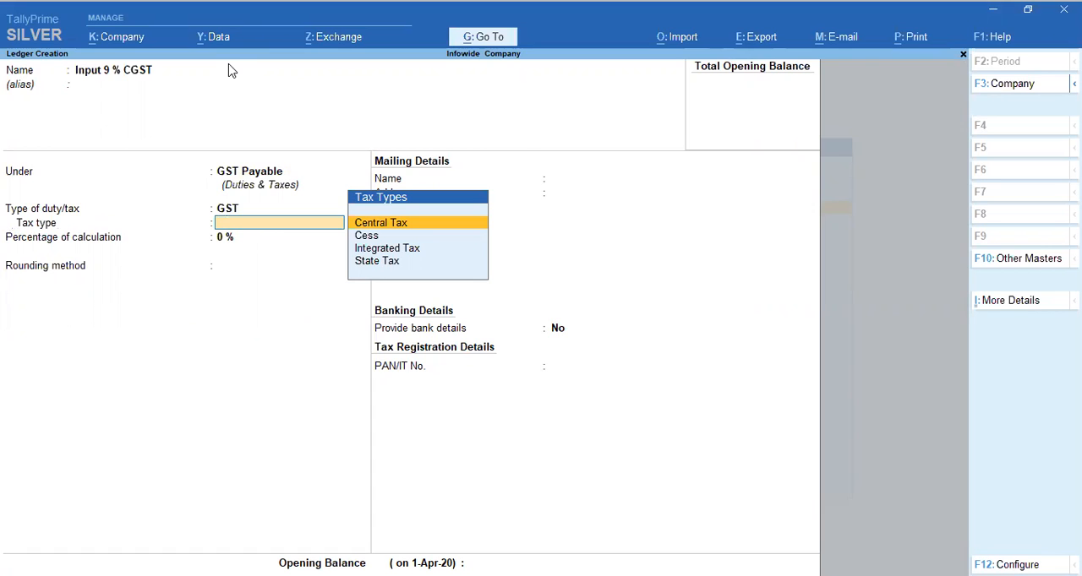
key("Return")
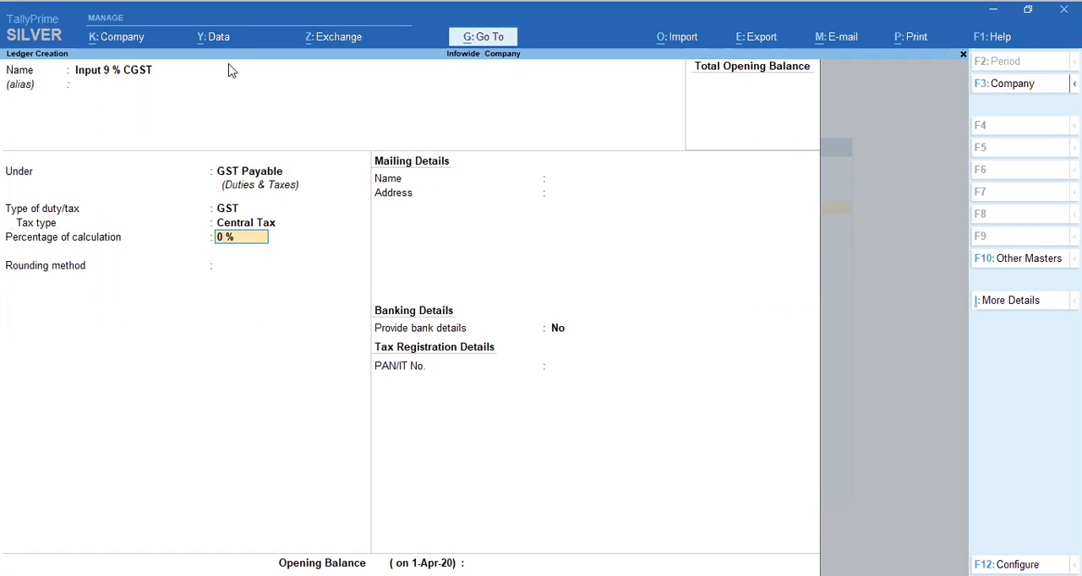
type("9")
key("Return")
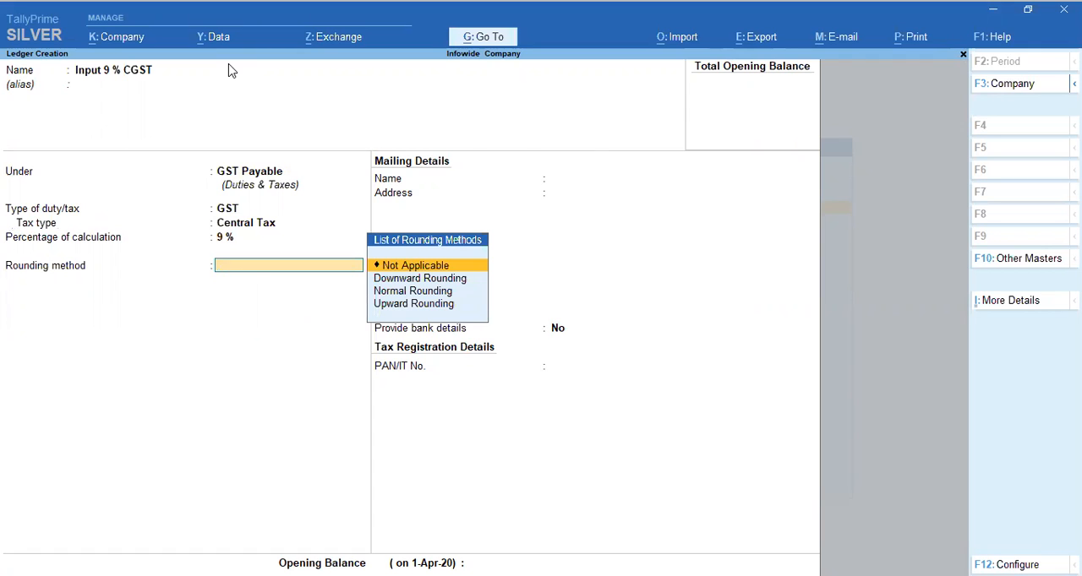
Set the CGST ledger's rounding method to Not Applicable and save it without bank details or an opening balance
key("Return")
key("Return")
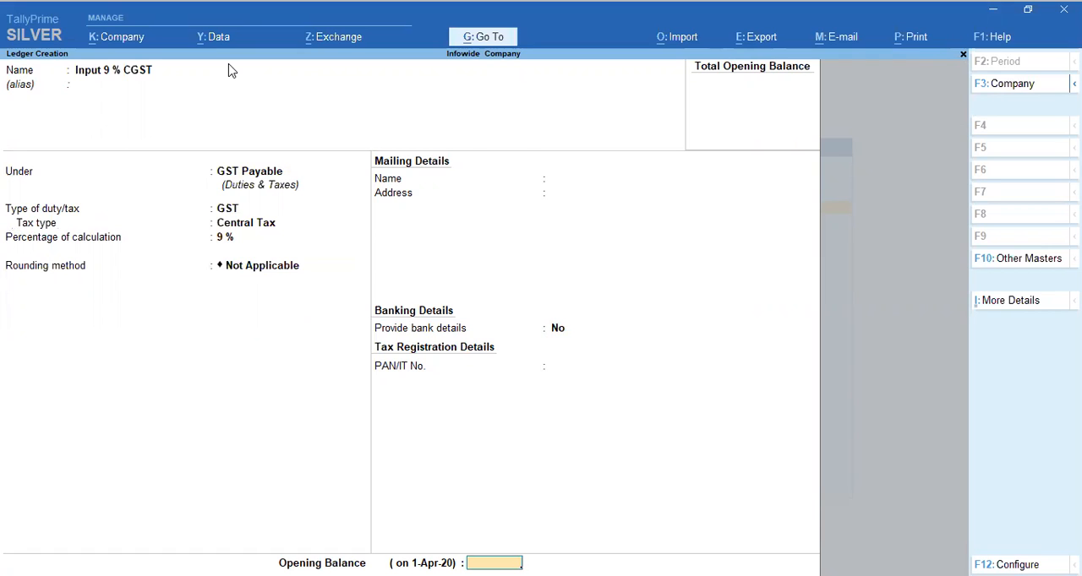
key("Return")
key("Return")
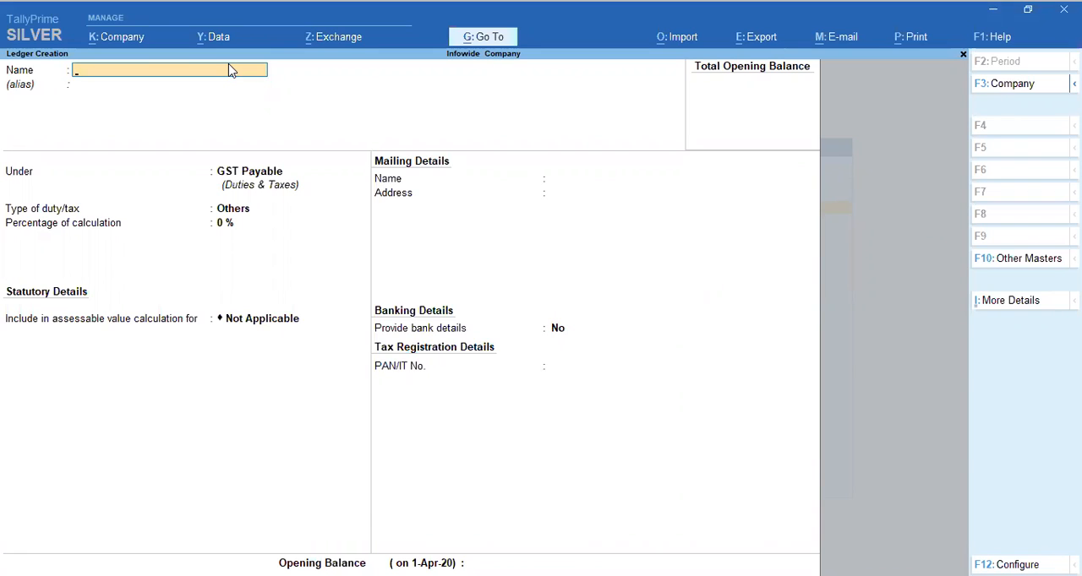
Name the next new ledger "Creditors - B" and leave its alias empty
type("Creditors - B")
key("Return")
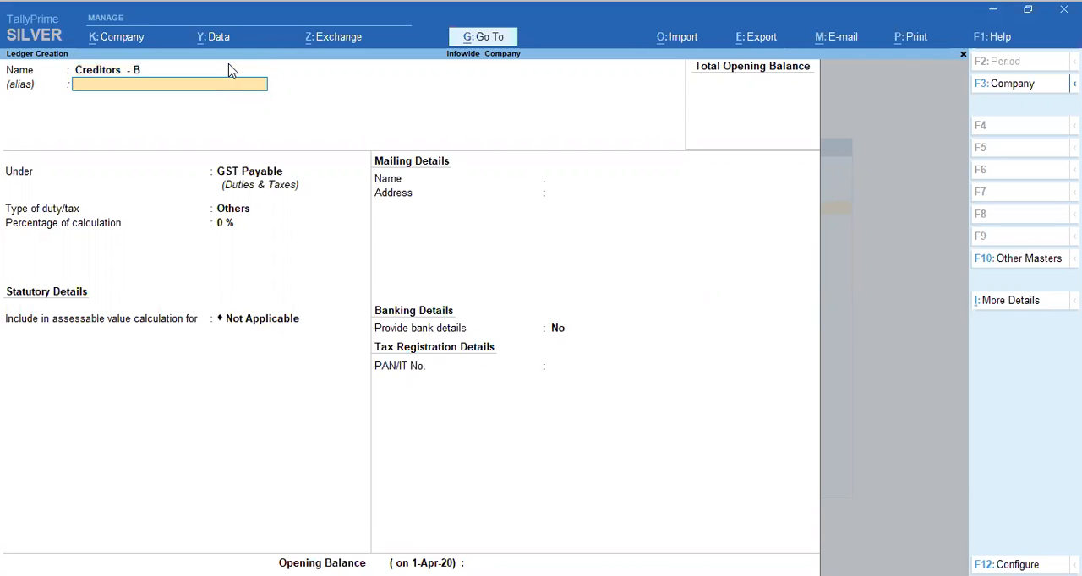
key("Return")
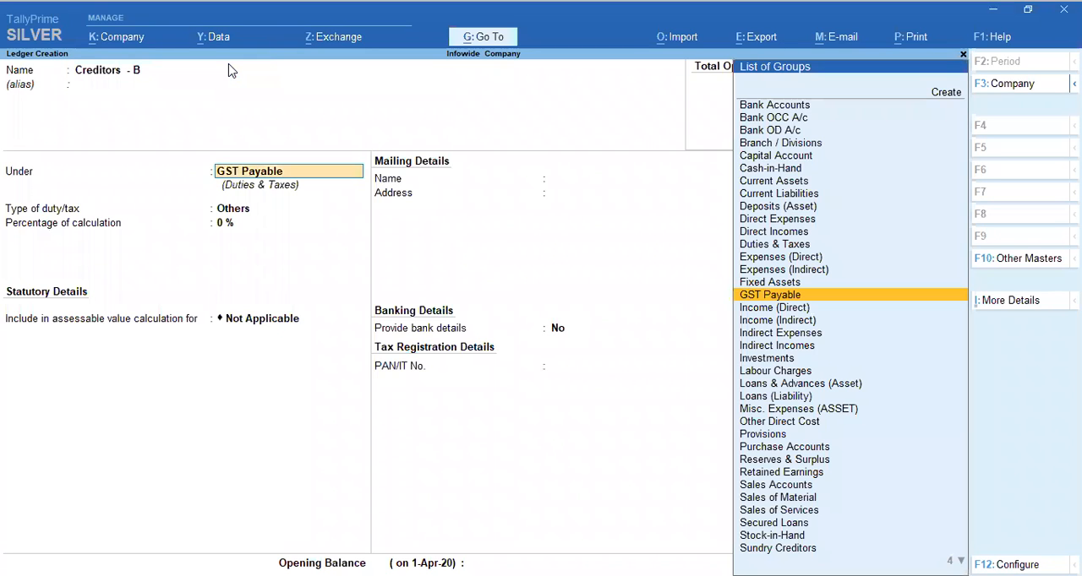
Place the Creditors - B ledger under the Sundry Creditors group
type("Sun")
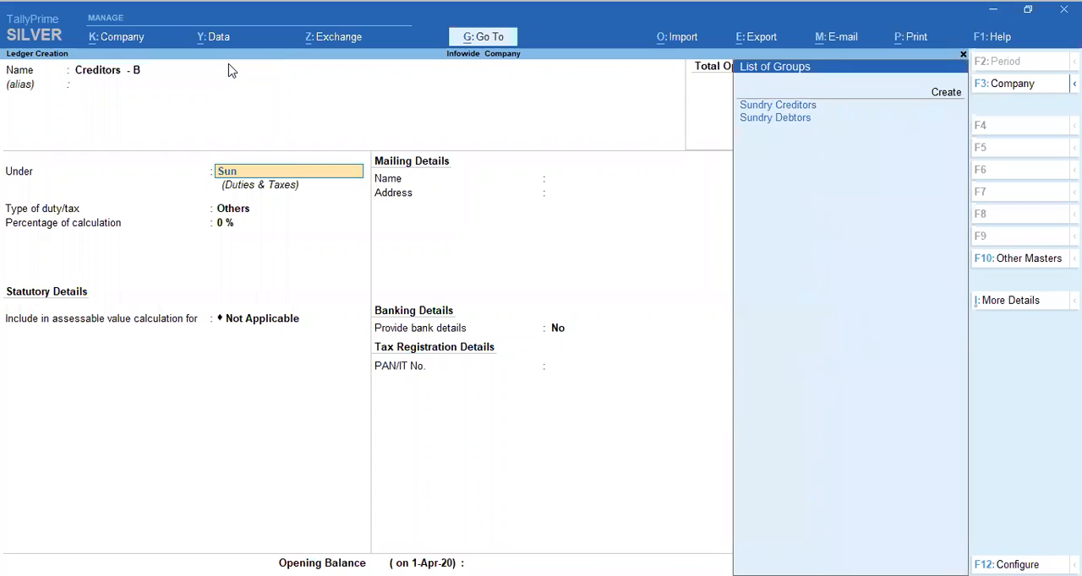
key("Return")
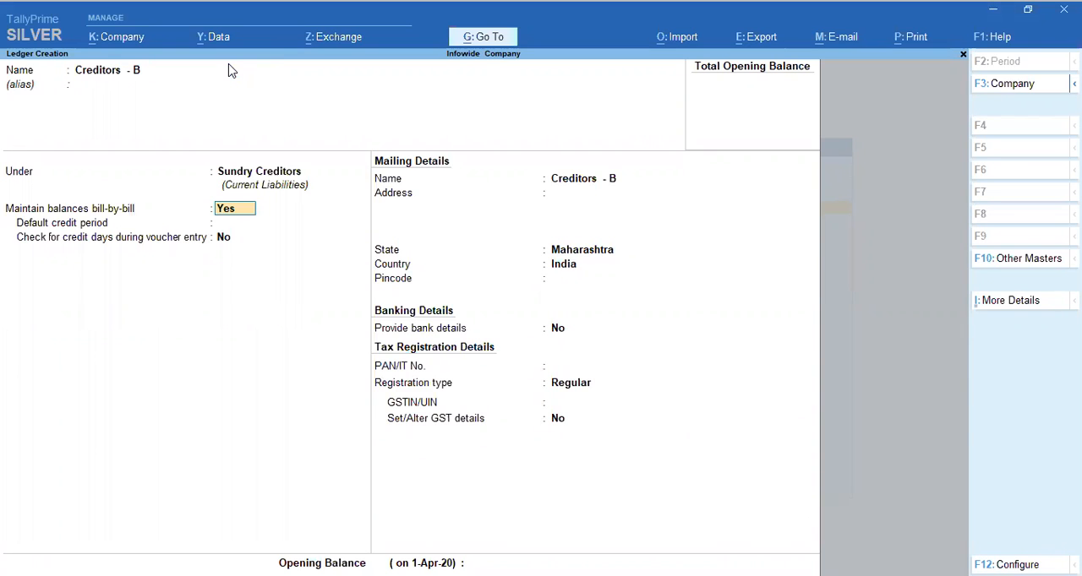
key("BackSpace")
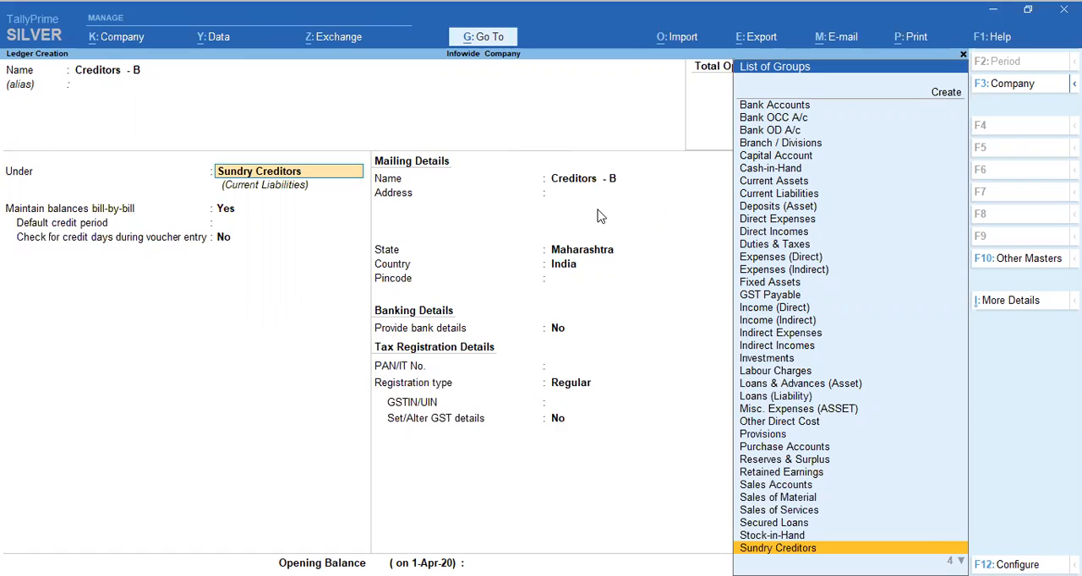
key("Return")
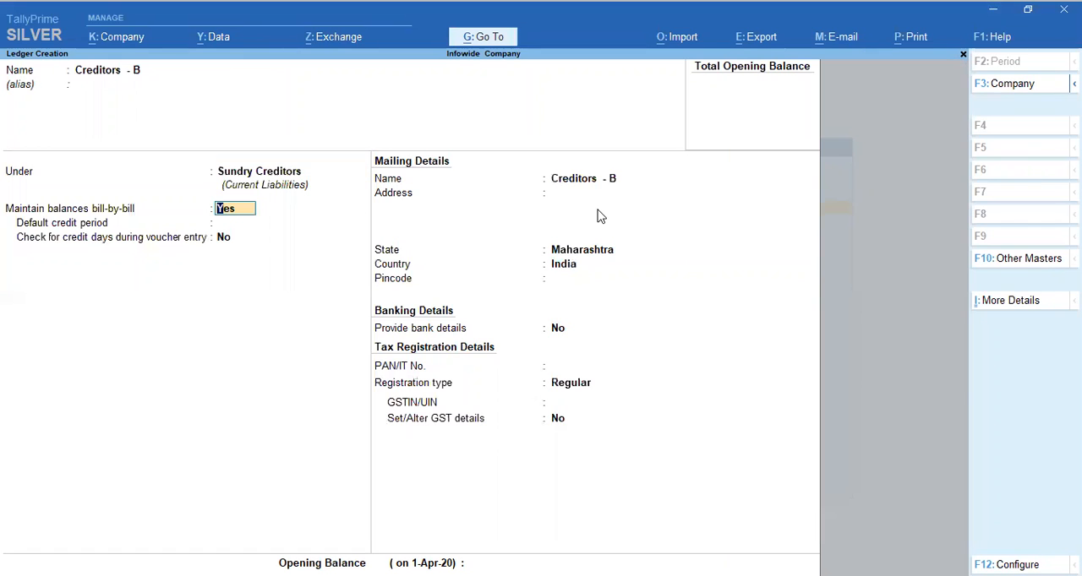
Keep bill-by-bill balances on, with no default credit period and no credit-days check during voucher entry
key("Return")
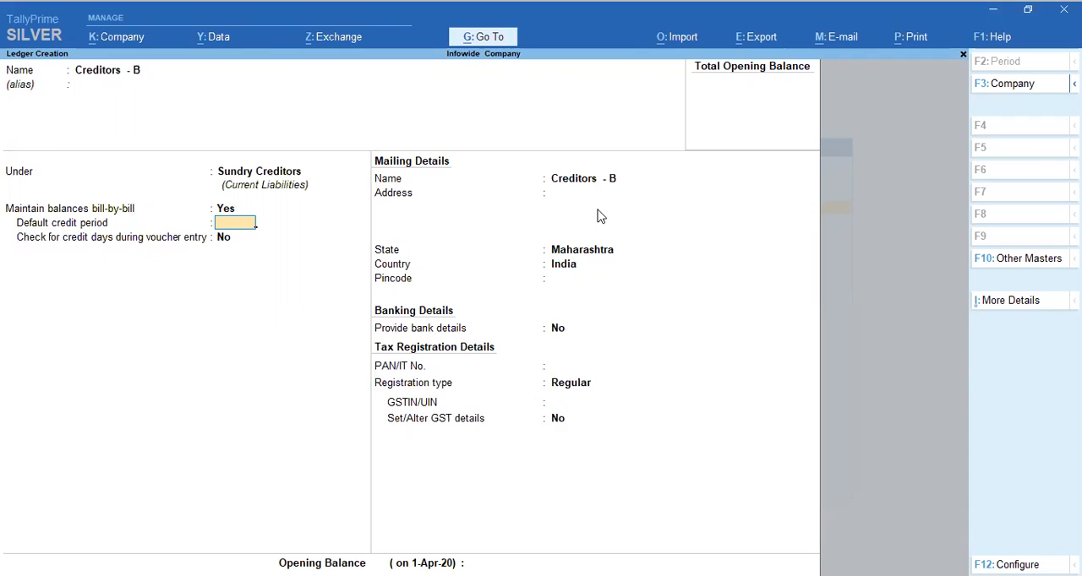
key("Return")
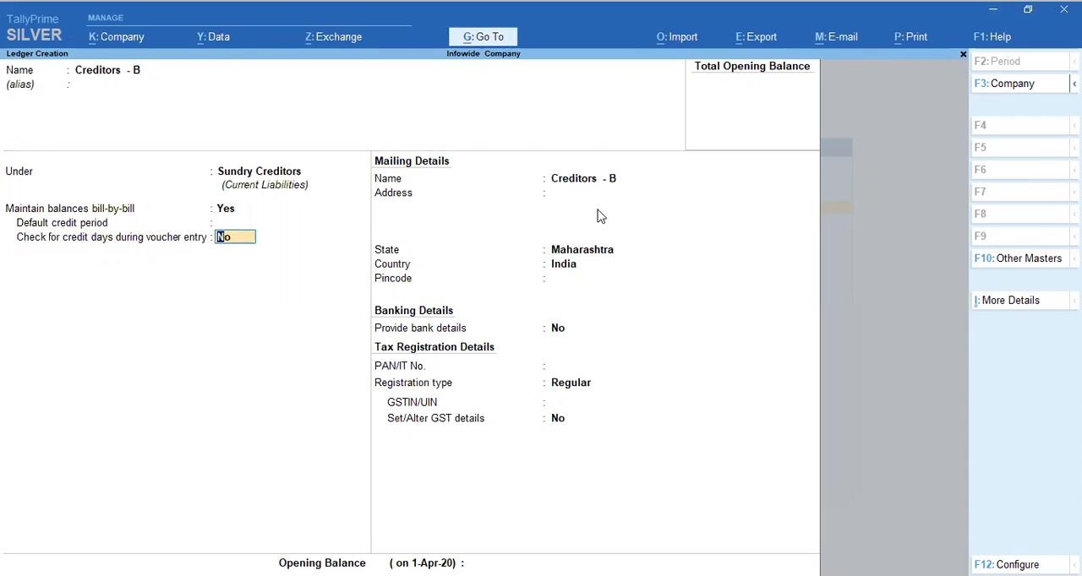
key("Return")
Accept the default mailing details with Maharashtra, India, leaving the address, pincode and PAN empty and bank details off
key("Return")
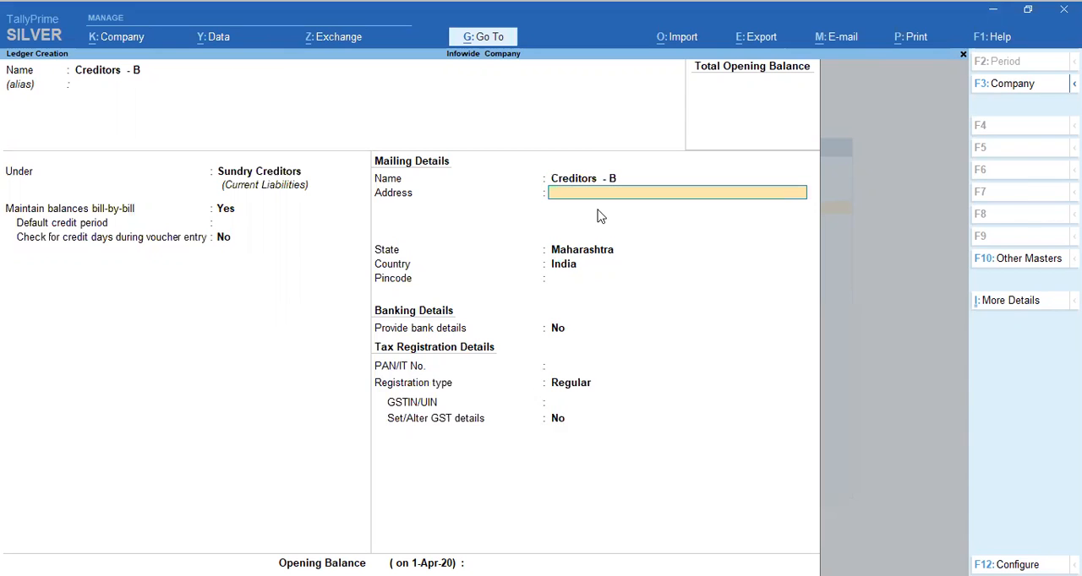
key("Return")
key("Return")
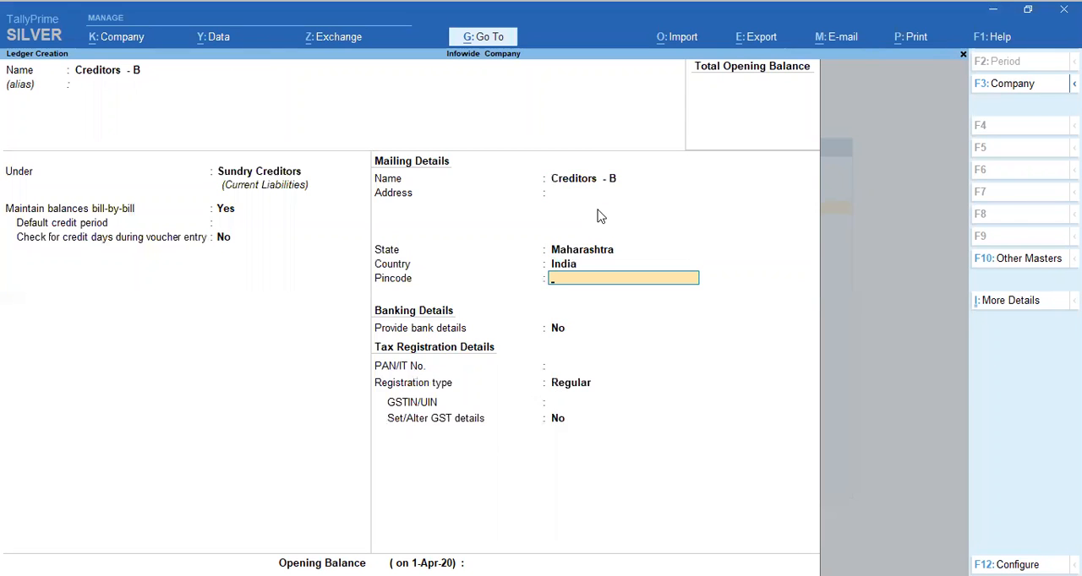
key("Return")
key("Return")
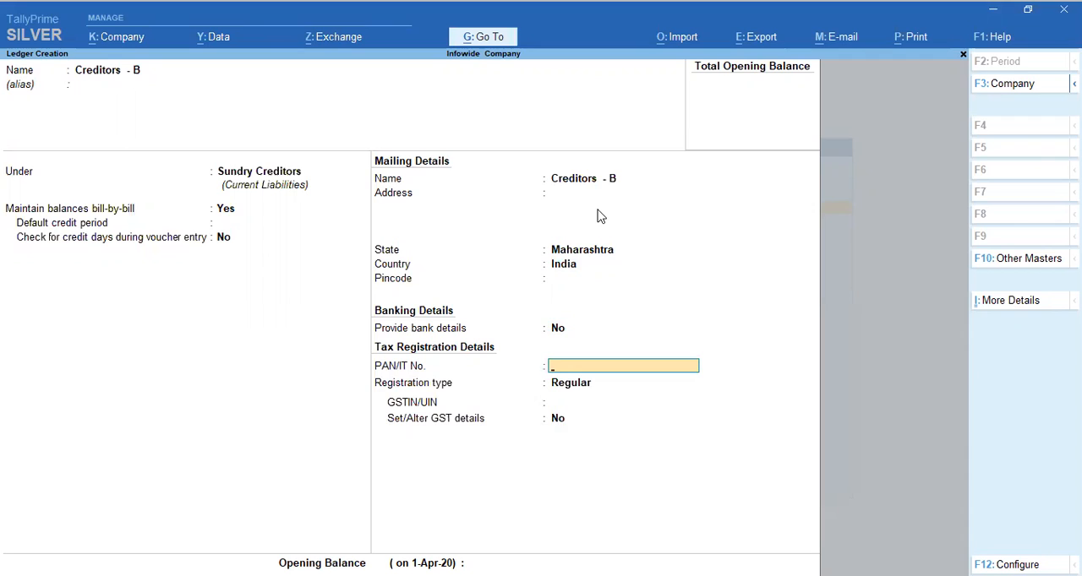
key("Return")
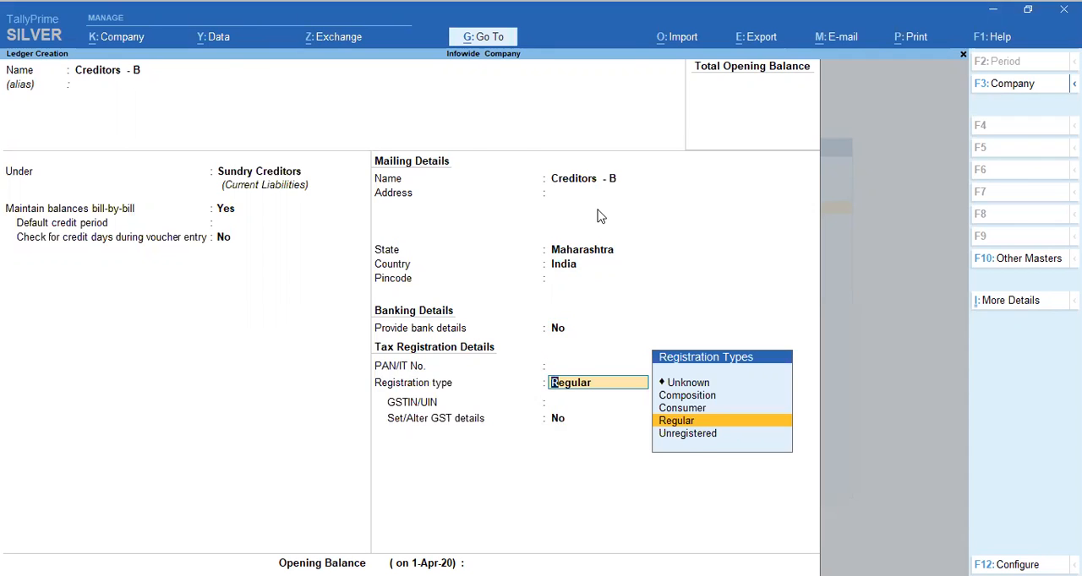
Set the creditor's GST registration type to Regular
key("Up")
key("Up")
key("Down")
key("Down")
key("Up")
key("Up")
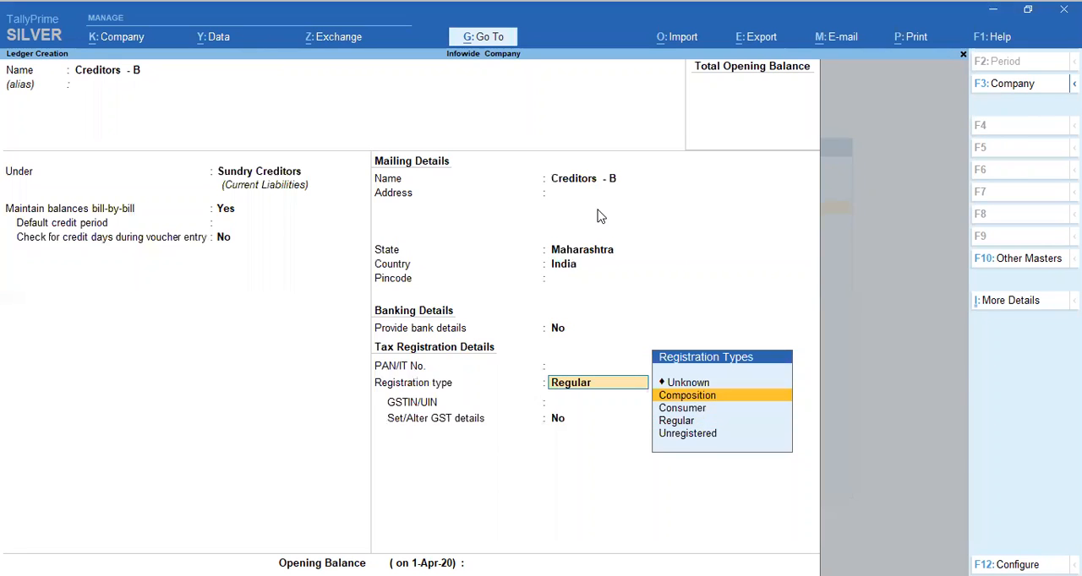
key("Down")
key("Down")
key("Return")
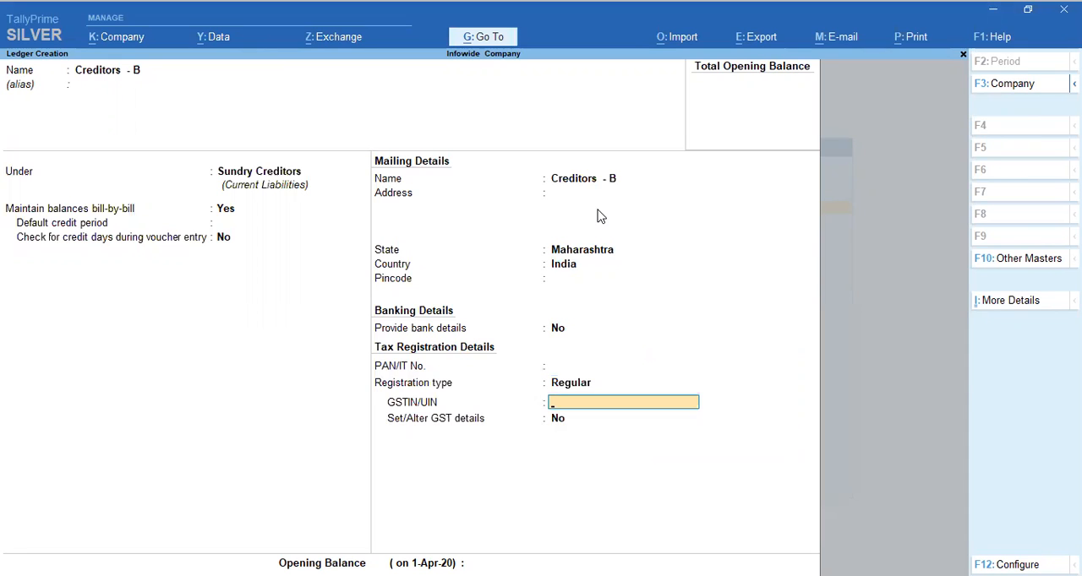
Enter the creditor's GSTIN/UIN and dismiss the warning about verifying it
type("AAATR1478VHSTSH")
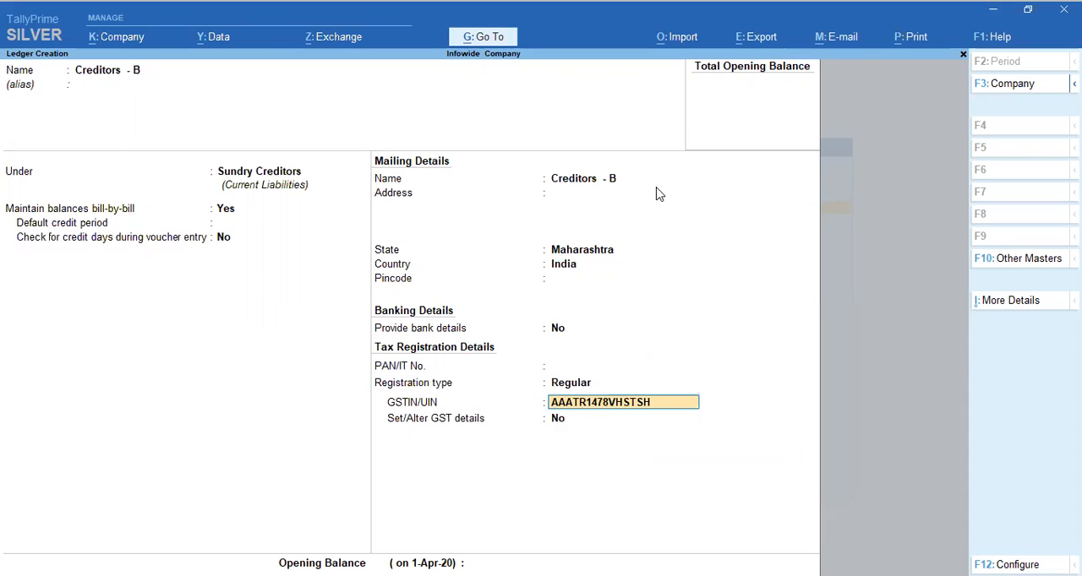
key("Return")
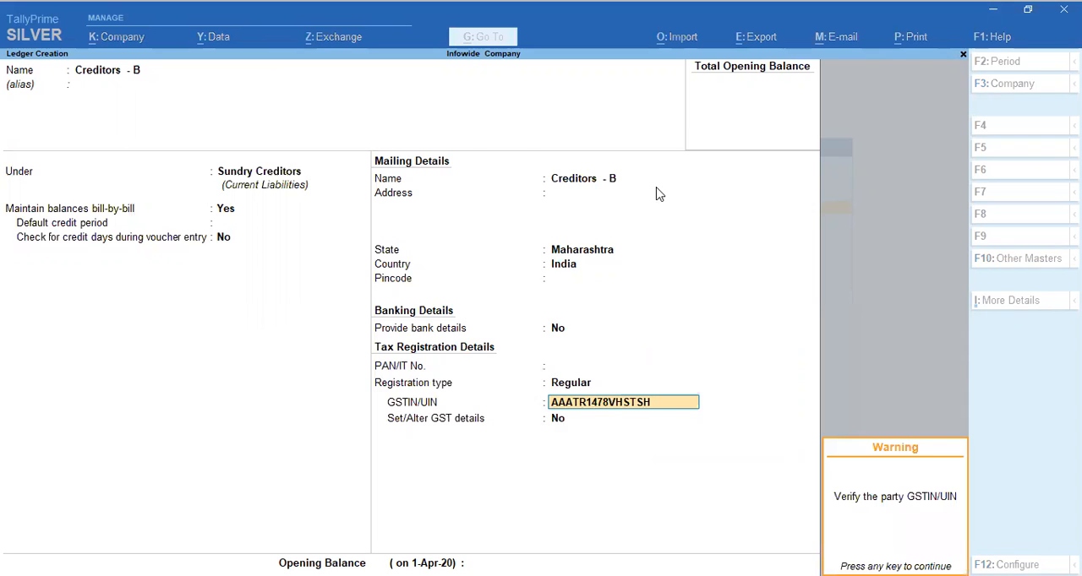
key("Return")
Open the creditor's GST details and accept Regular registration, No for all three options, party type Not Applicable and the entered GSTIN/UIN
type("y")
key("Return")
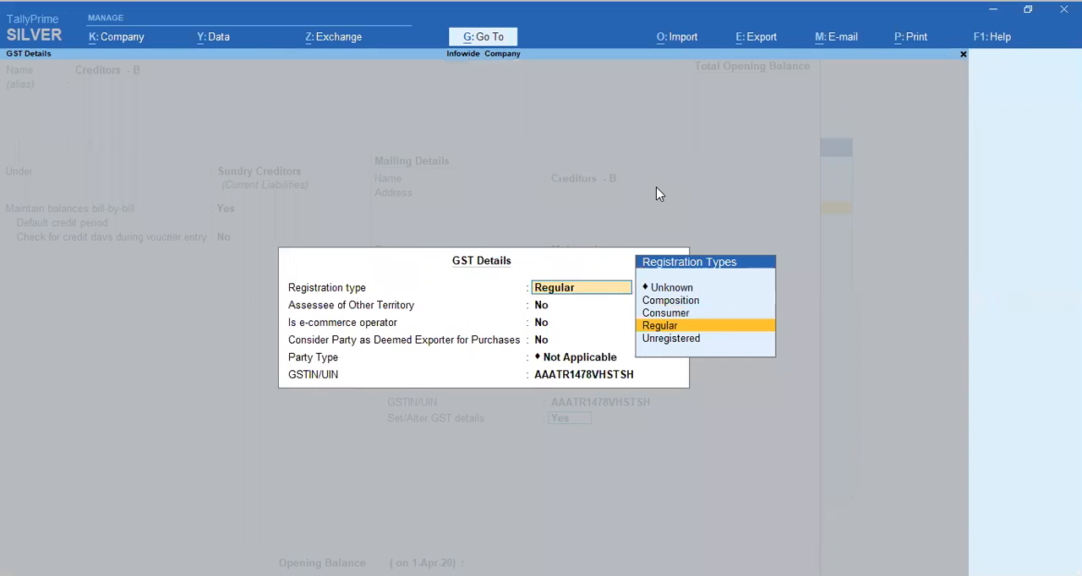
key("Return")
key("Return")
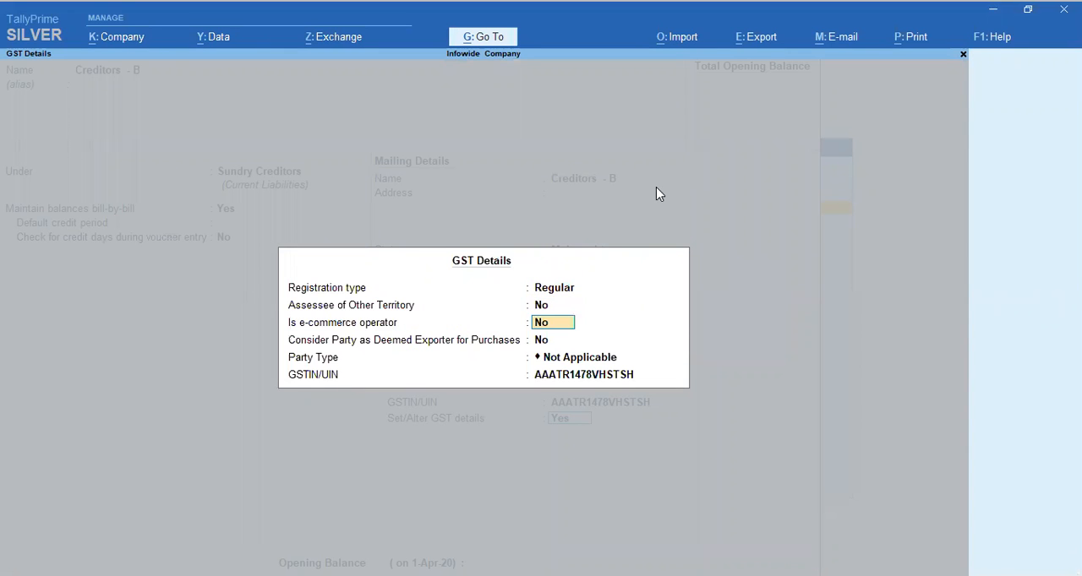
key("Return")
key("Return")
key("Return")
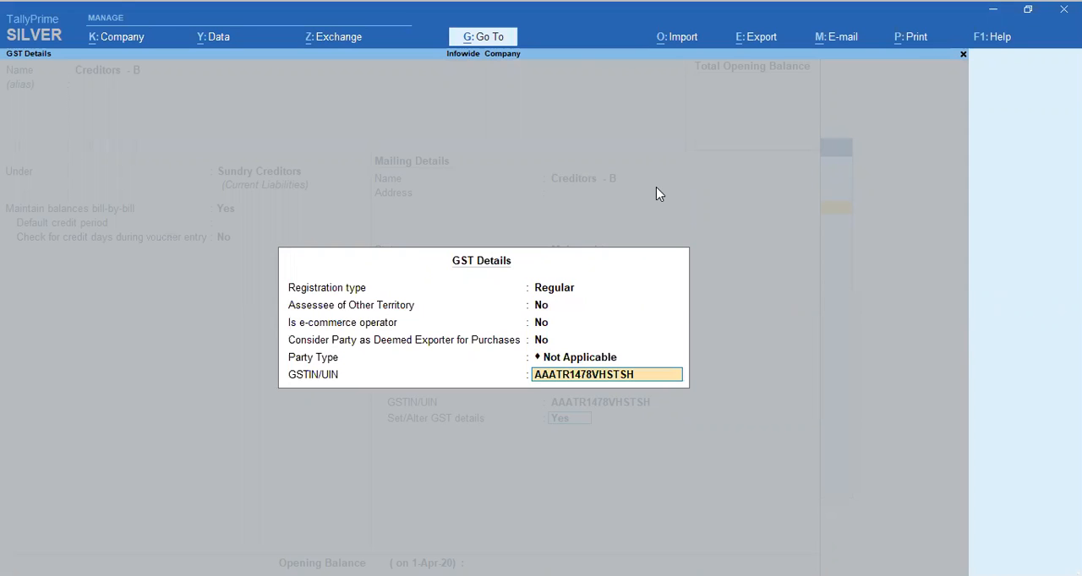
Save the Creditors - B ledger without an opening balance, staying in ledger creation for another ledger
key("Return")
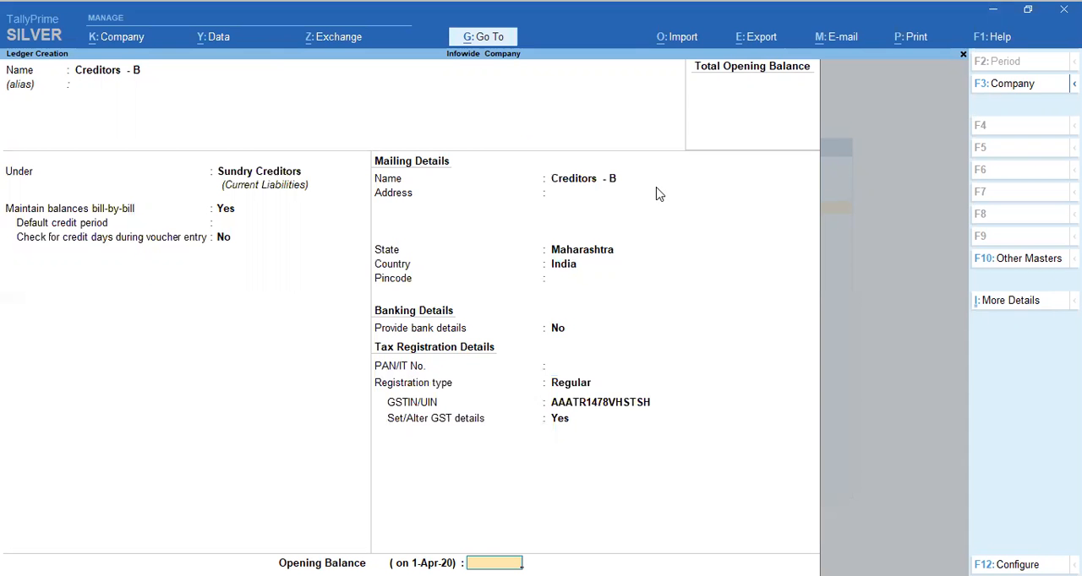
key("Return")
key("Return")
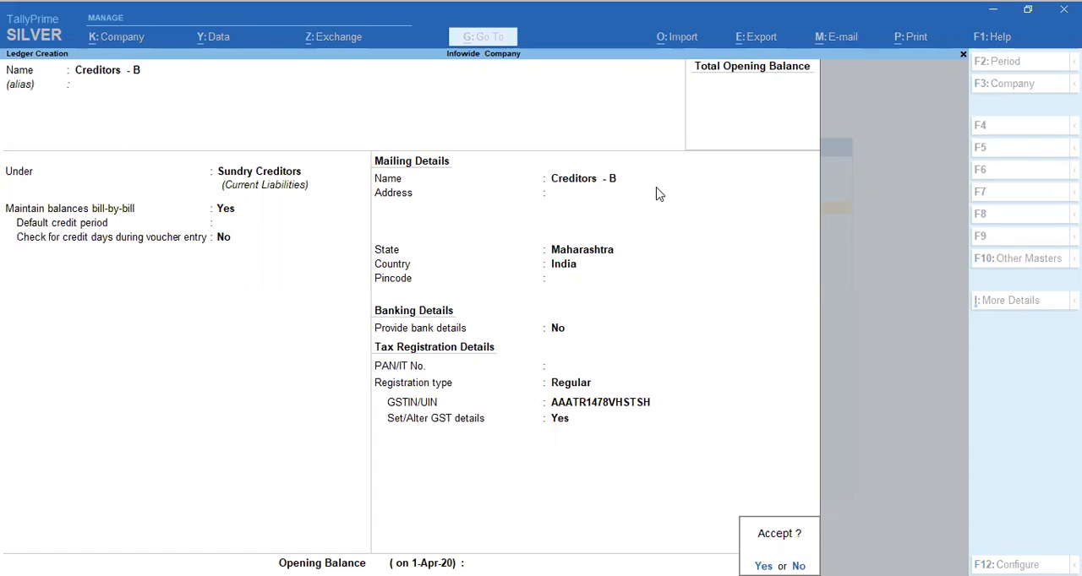
key("Escape")
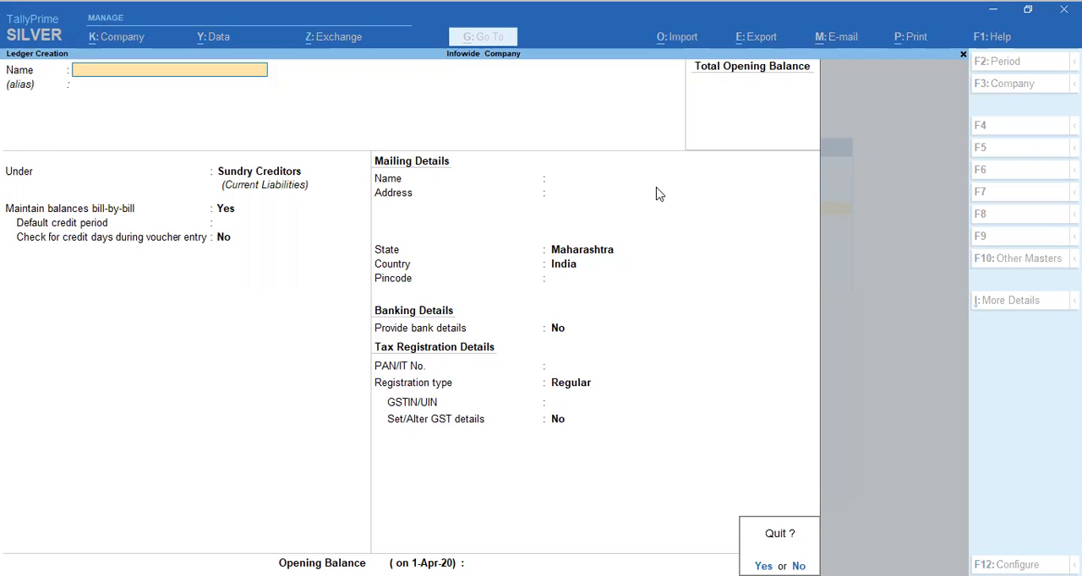
type("n")
type("Di")
type("scount")
type(" Received")
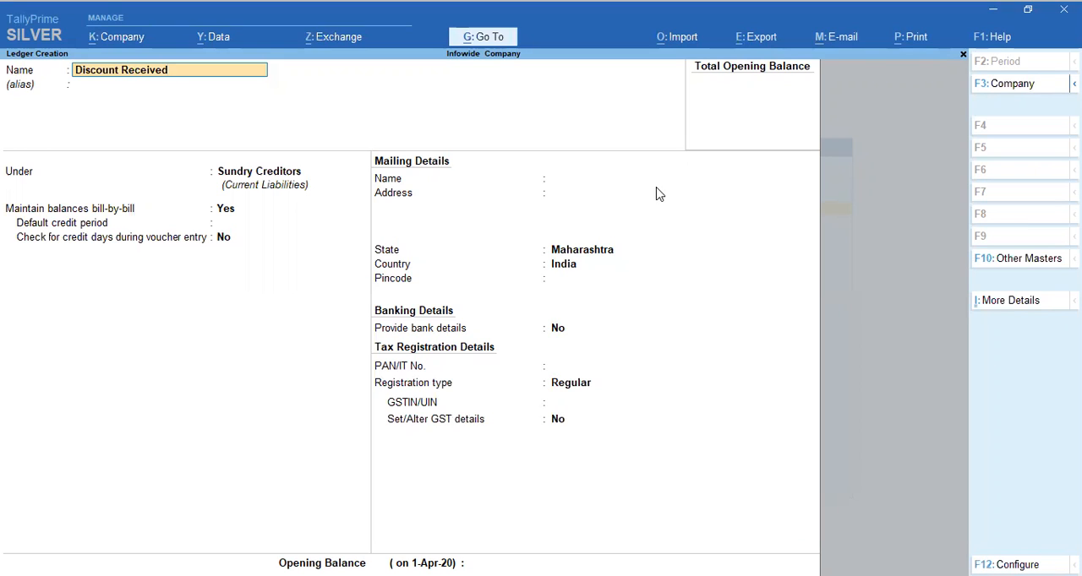
Name the new ledger Discount Received and leave its alias empty
key("Return")
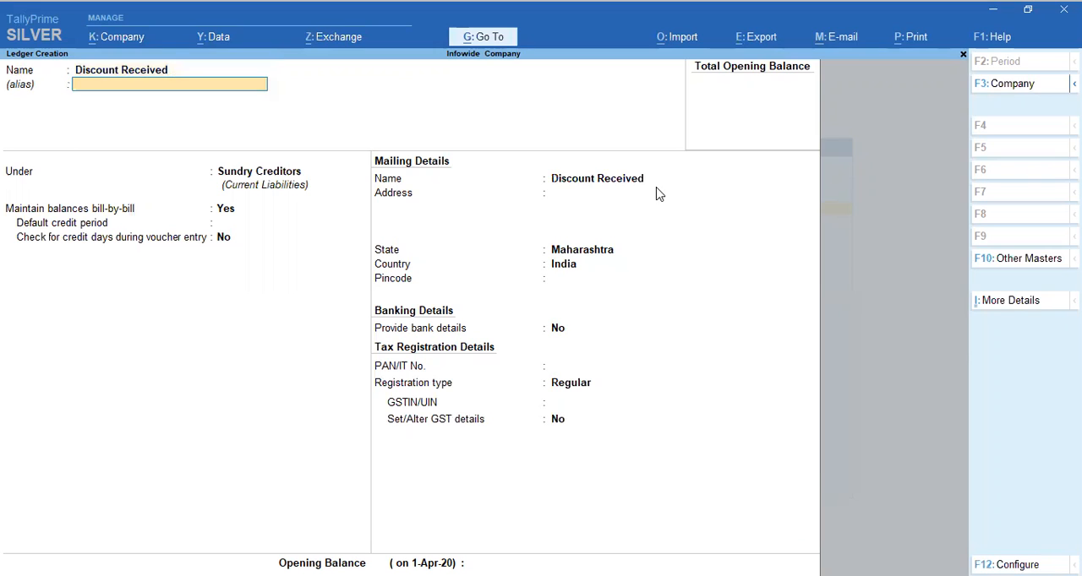
key("Return")
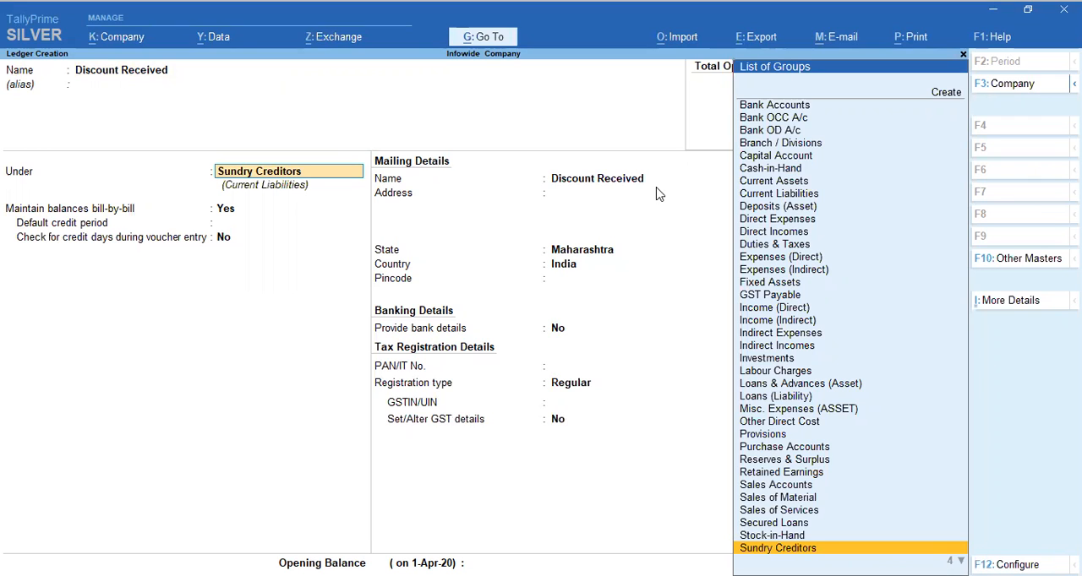
Place the Discount Received ledger under the Indirect Incomes group
type("inc")
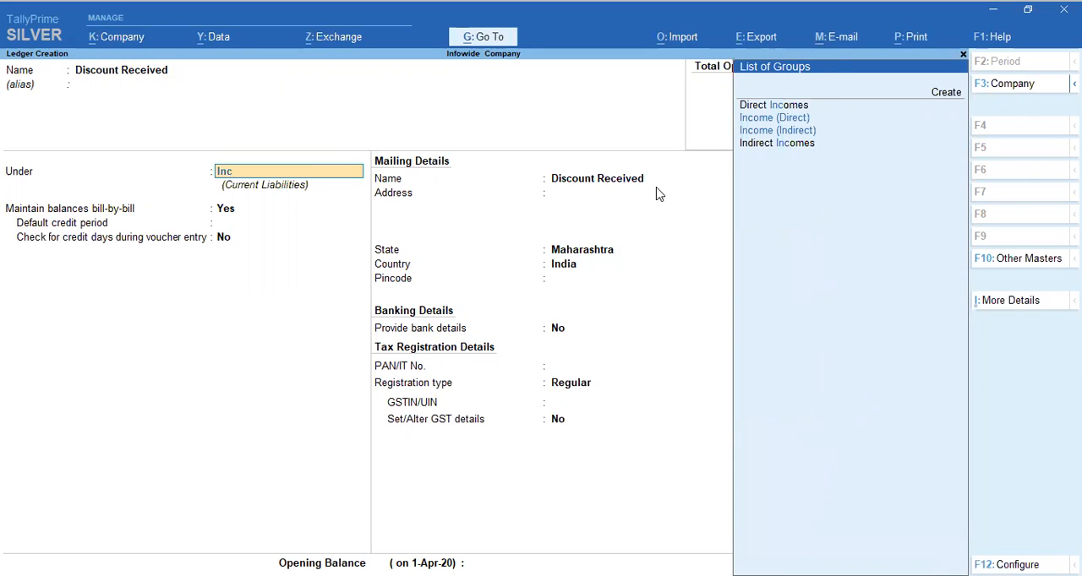
key("Down")
key("Down")
key("Down")
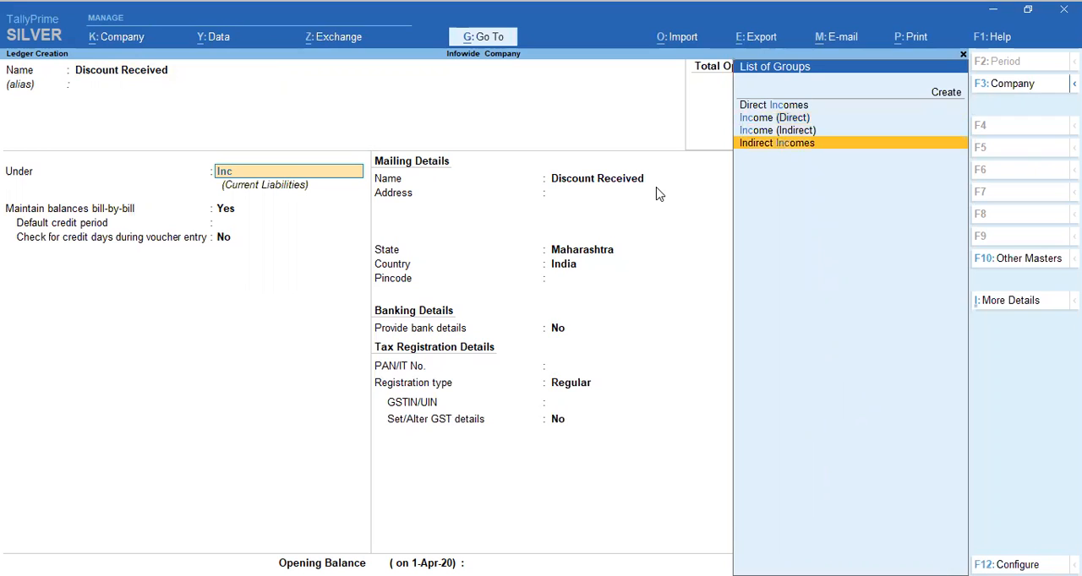
key("Up")
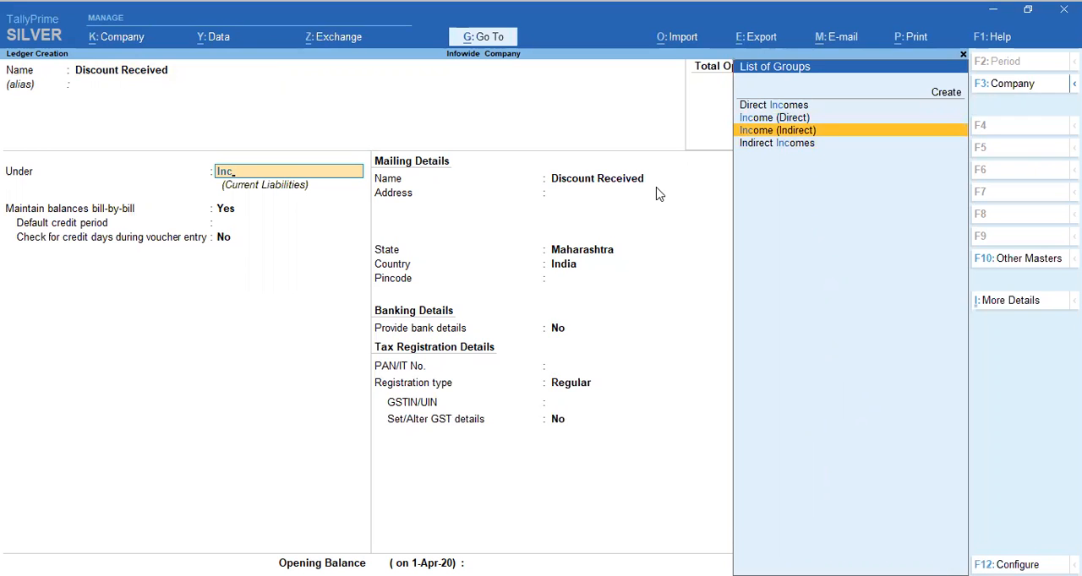
key("Down")
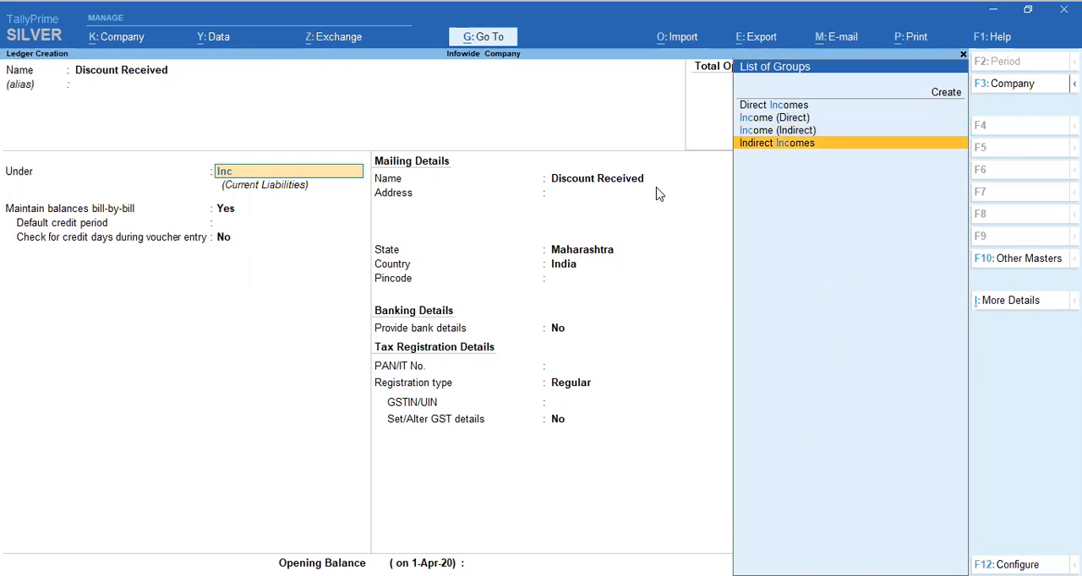
key("Up")
key("Down")
key("Return")
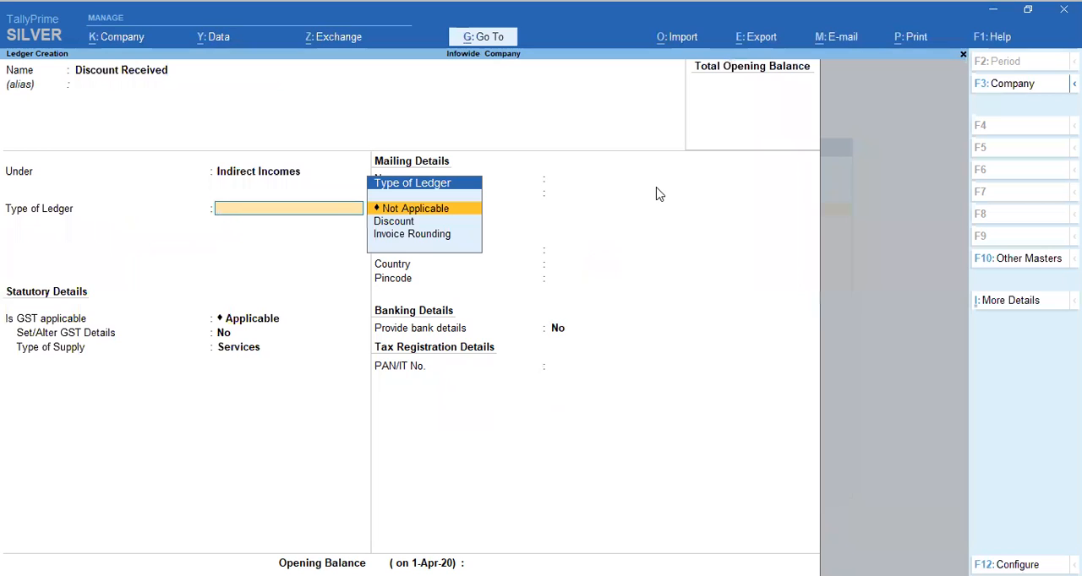
Set the ledger type, GST applicability and inclusion in assessable value calculation all to Not Applicable
key("Return")
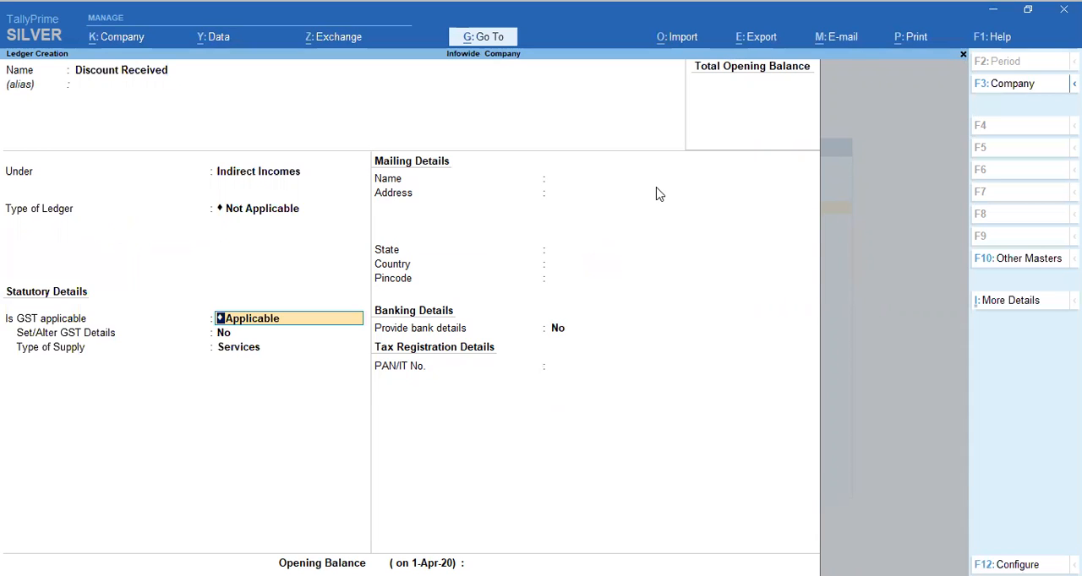
type("N")
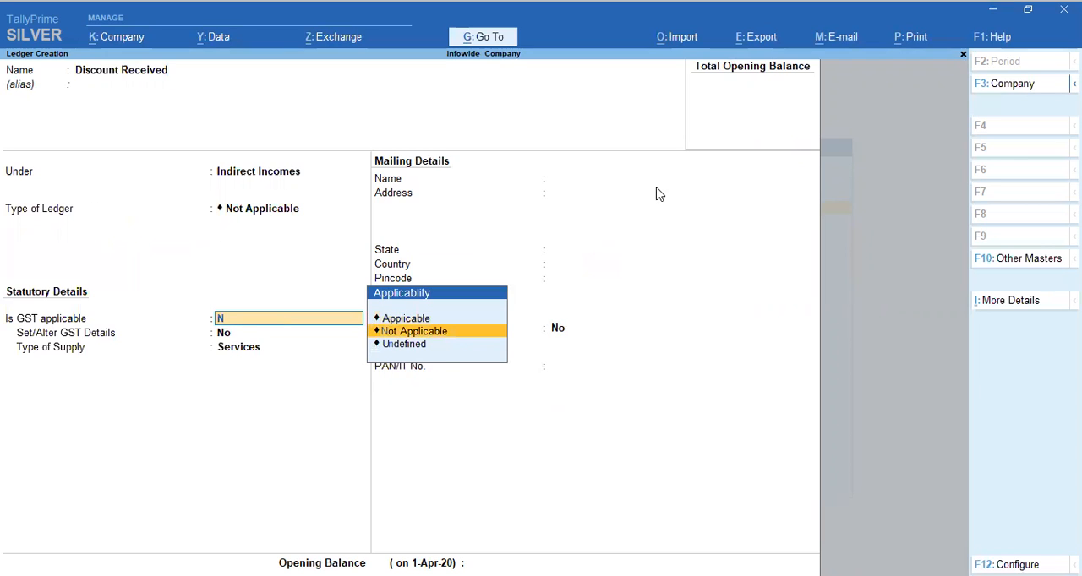
key("Return")
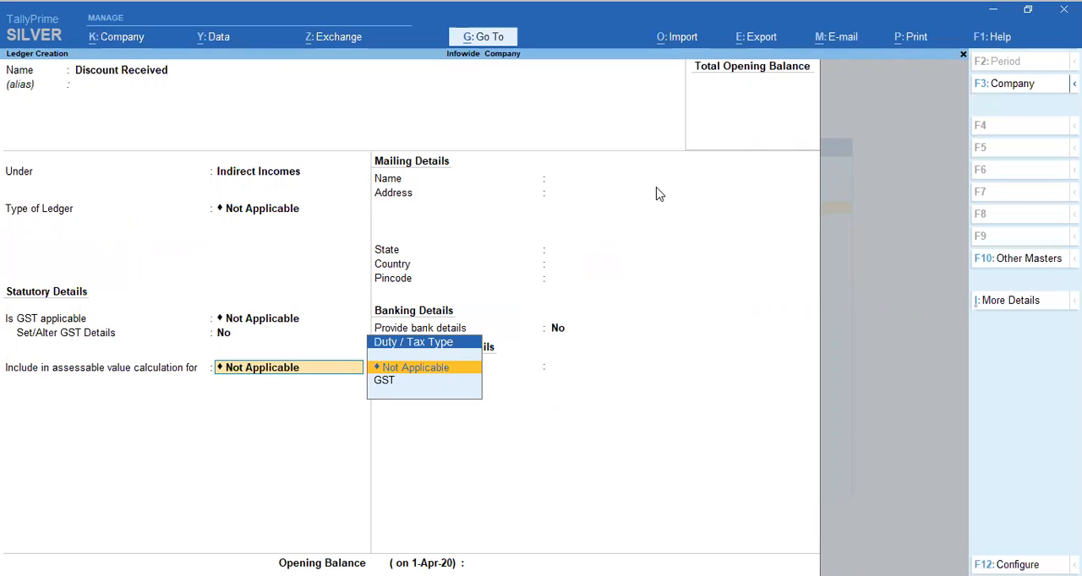
key("Return")
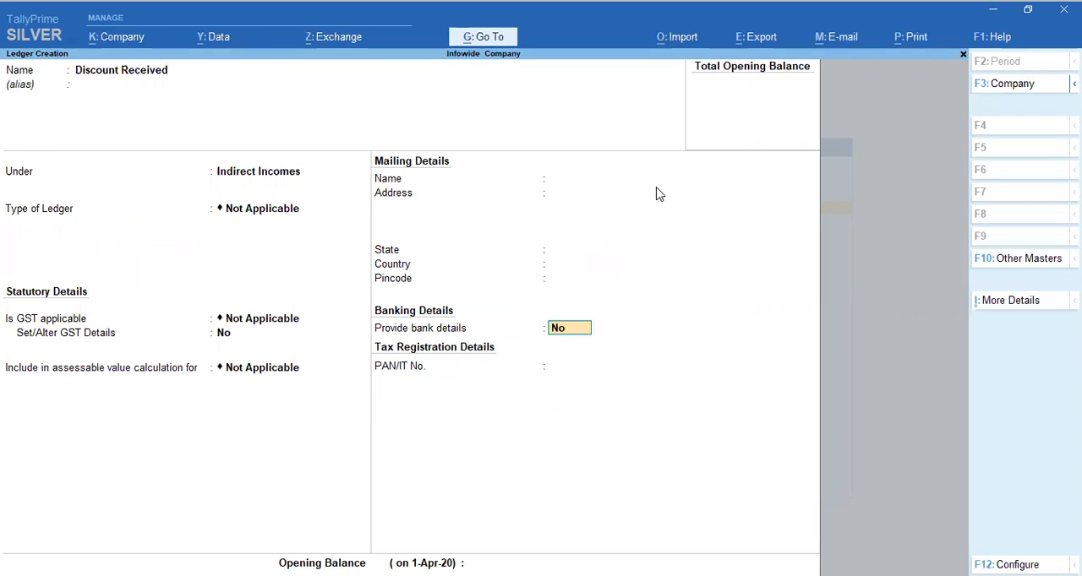
Save the Discount Received ledger without bank details or an opening balance, and return to the Gateway of Tally
key("Return")
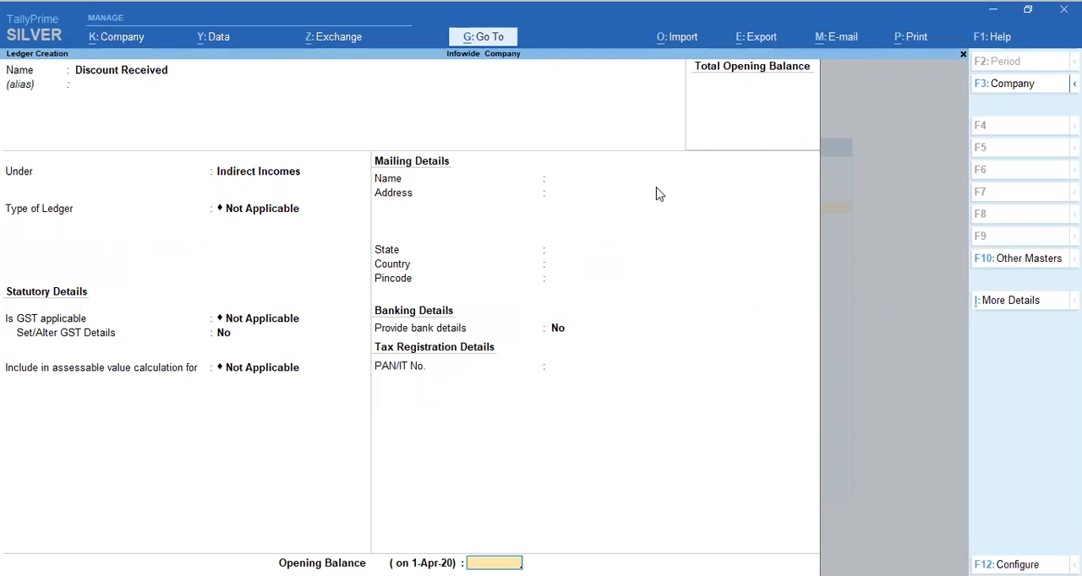
key("Return")
key("Return")
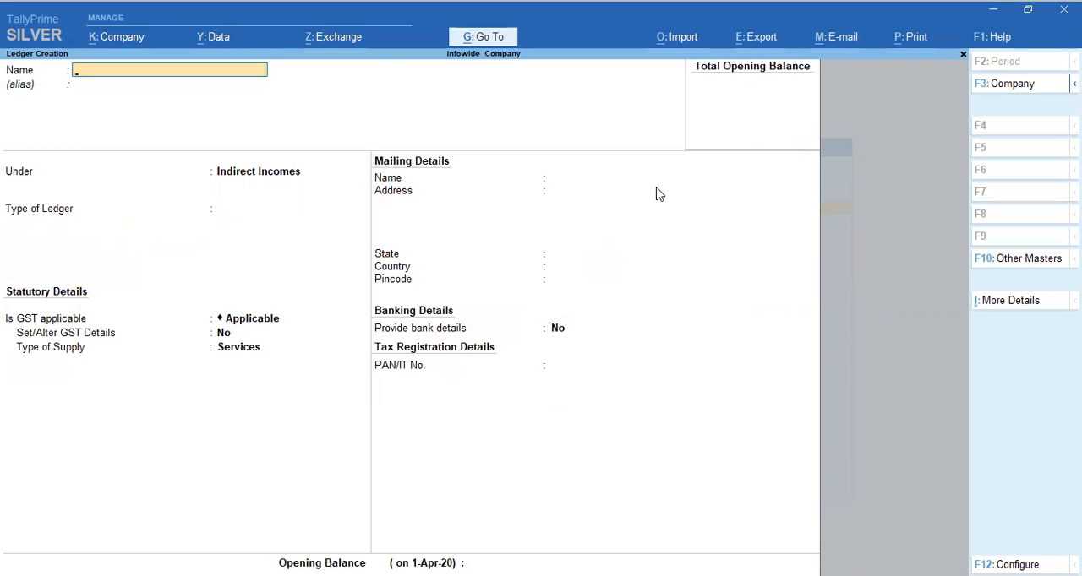
key("Escape")
key("Escape")
key("Escape")
key("Escape")
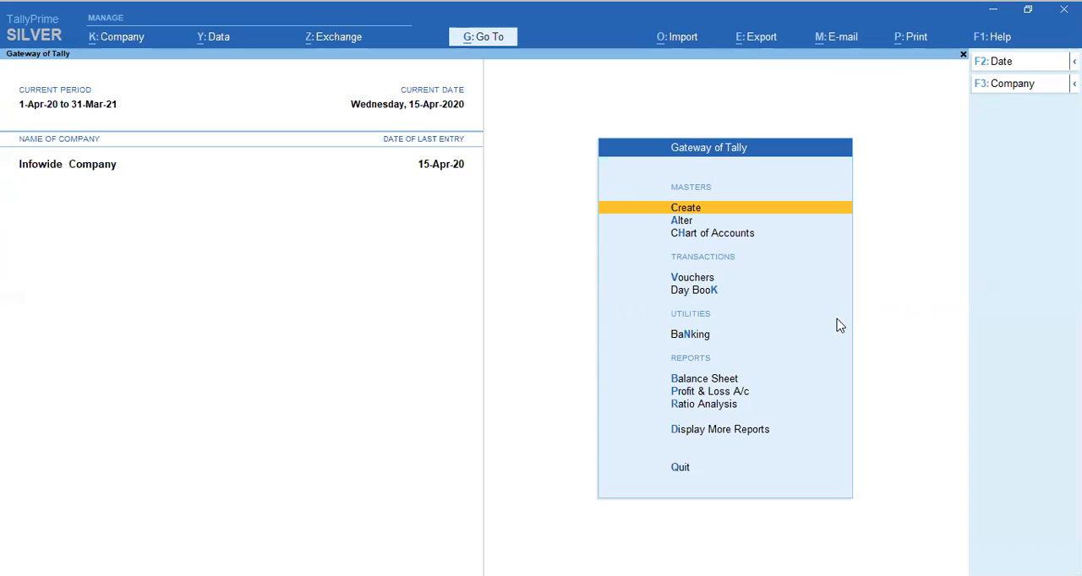
Open voucher entry and switch the new voucher to the Purchase type
key("Down")
key("Down")
key("Down")
key("Down")
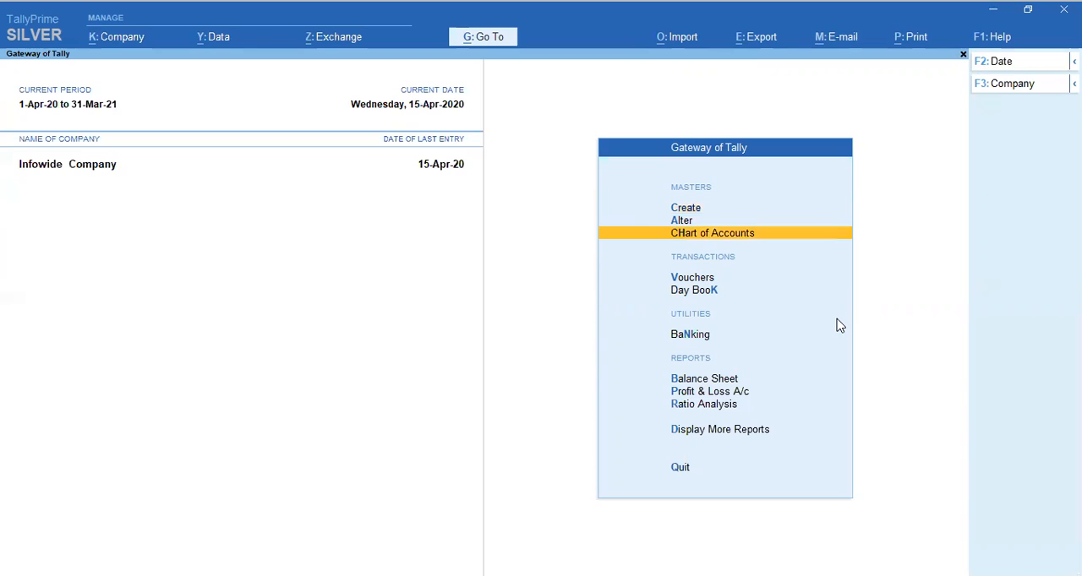
key("Up")
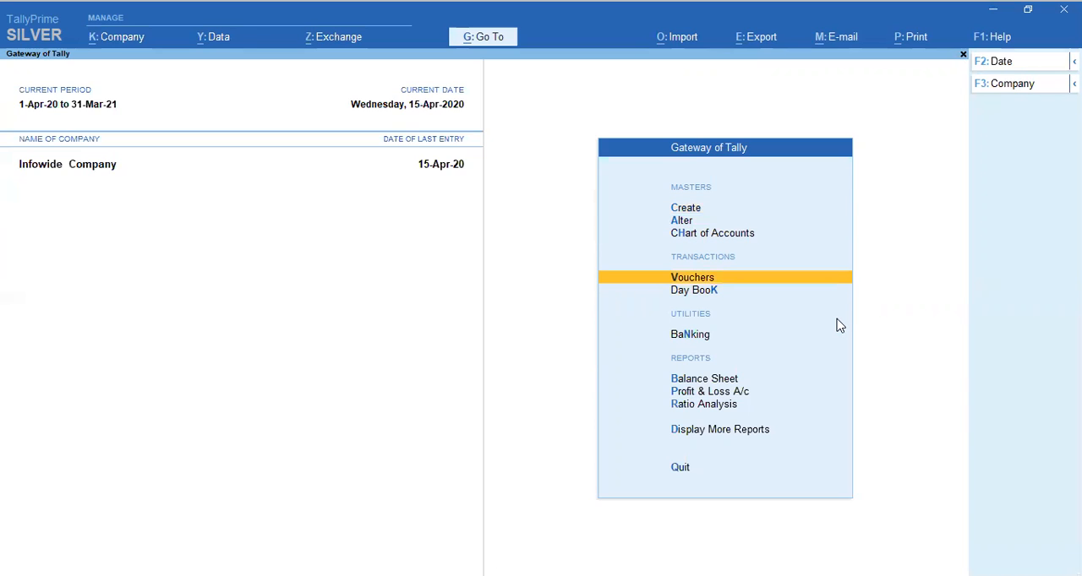
key("Up")
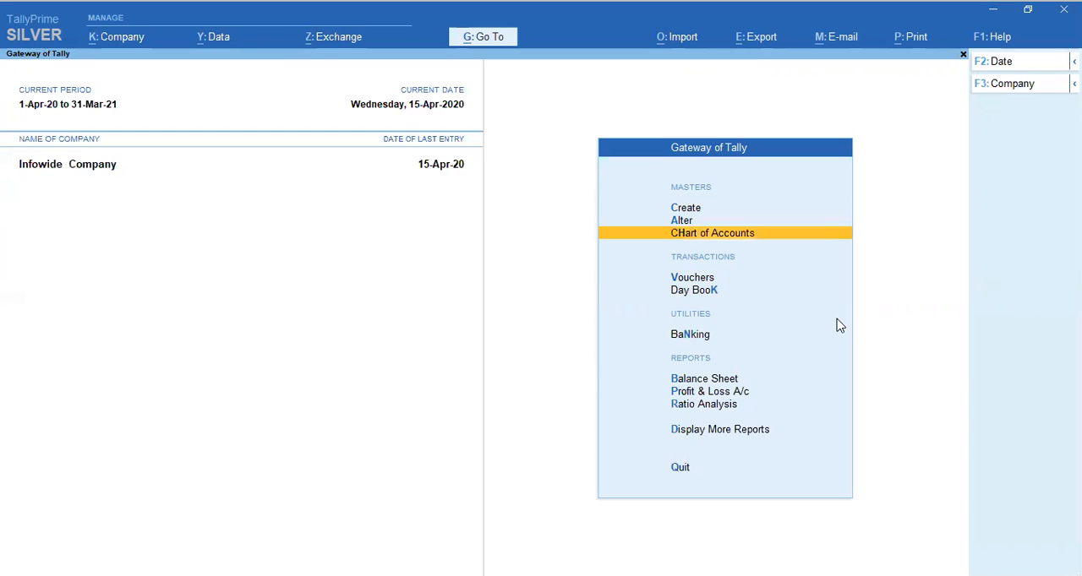
key("Down")
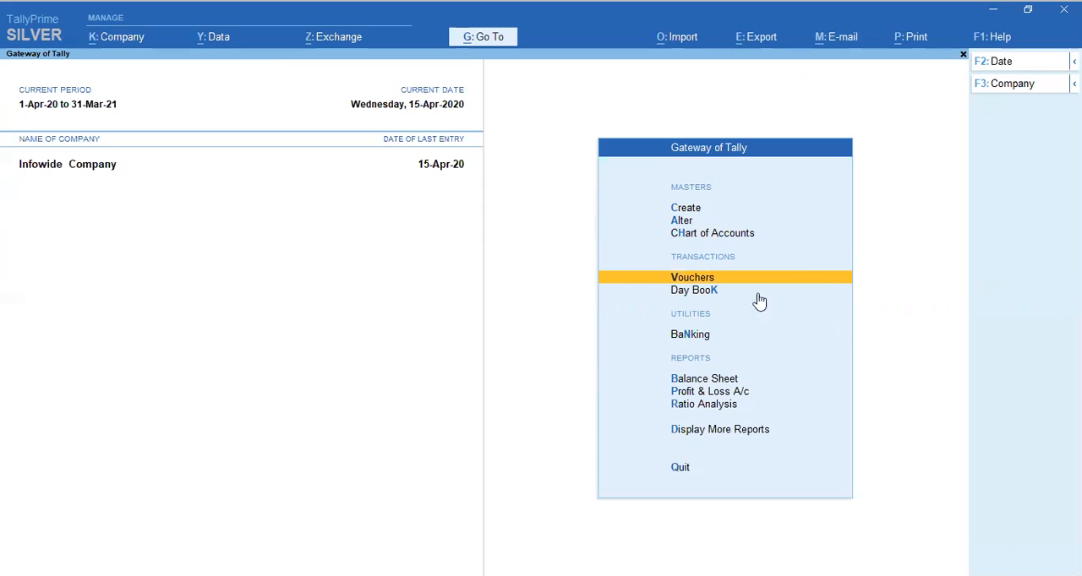
left_click(679, 280)
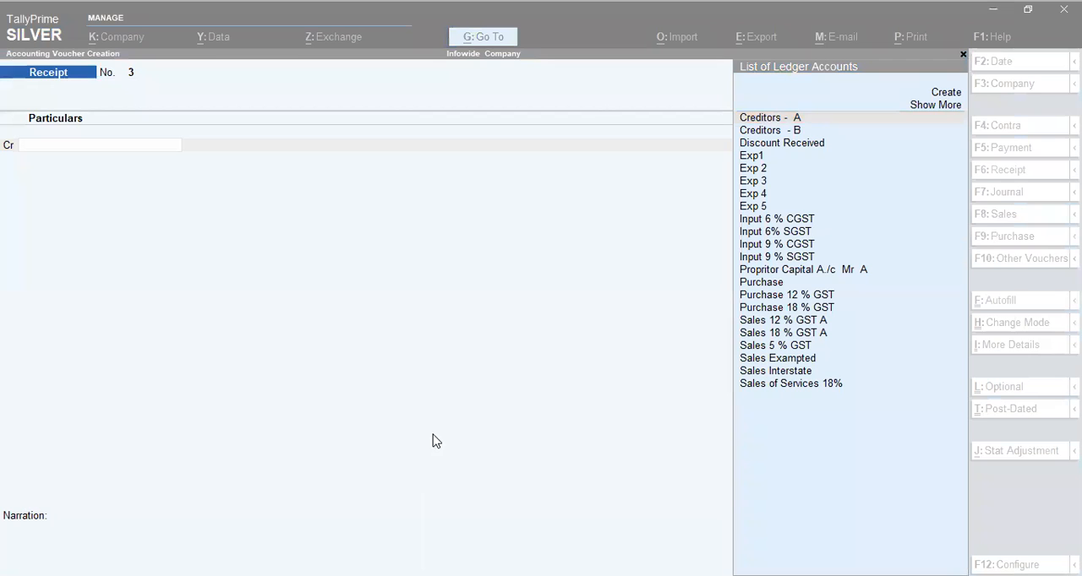
key("F9")
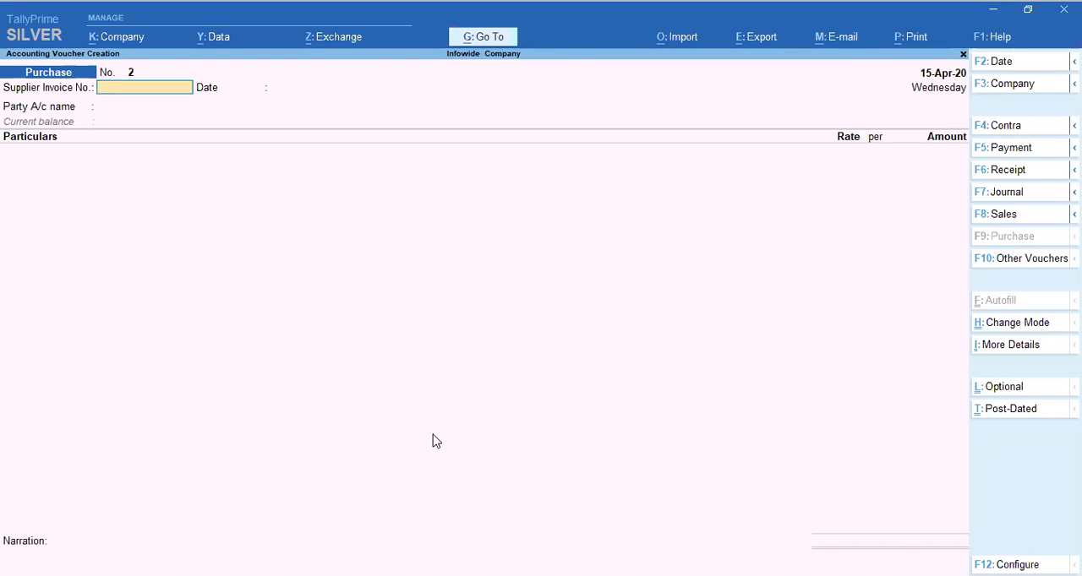
Set the purchase voucher's date to 20-Apr-20
key("F2")
type("20.4")
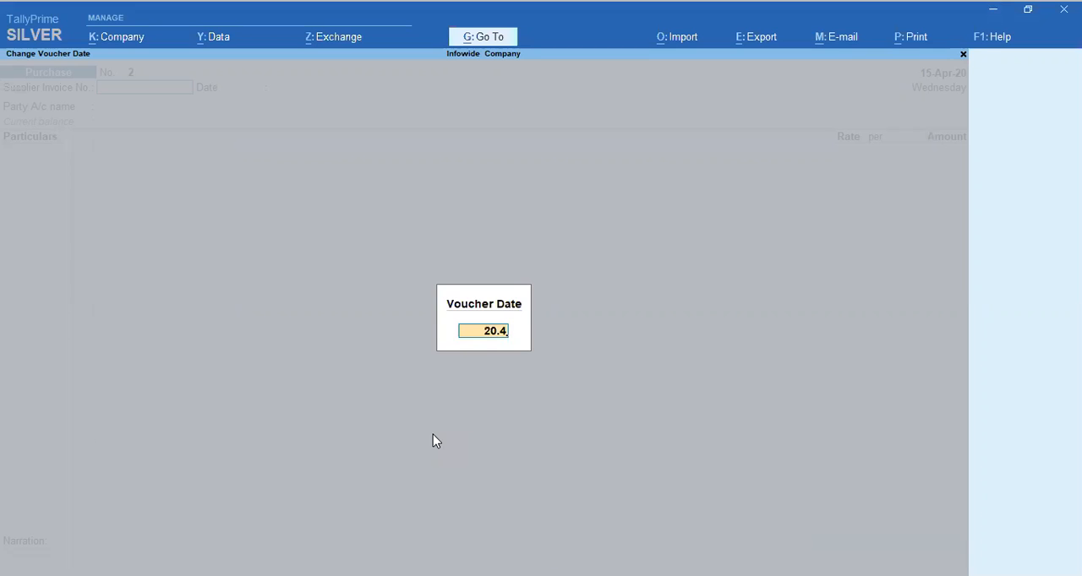
key("Return")
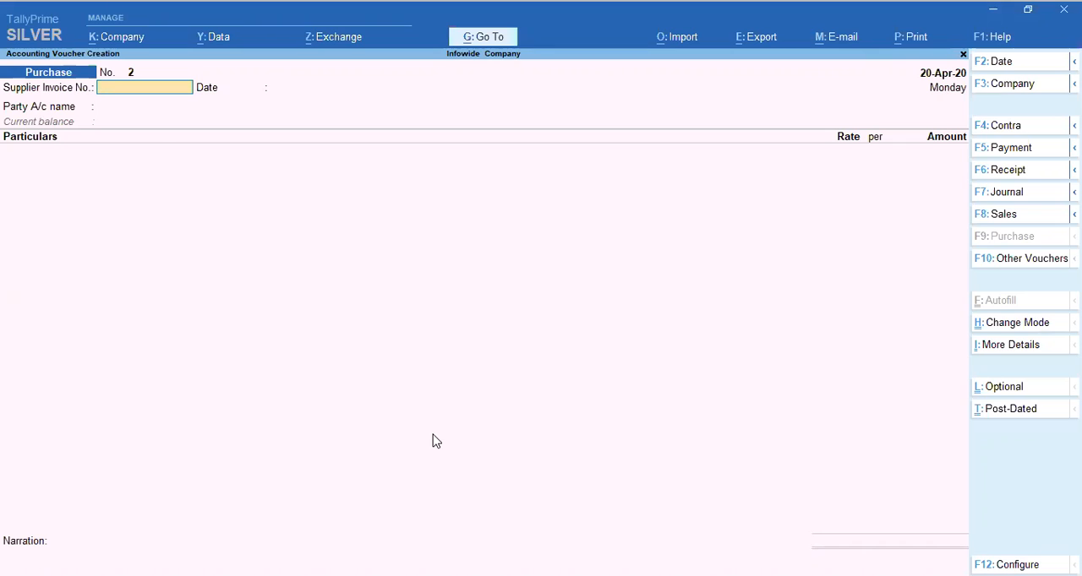
Enter 42 as the supplier invoice number and accept 20-Apr-20 as the invoice date
type("78")
key("BackSpace")
type("45")
key("BackSpace")
key("BackSpace")
key("BackSpace")
type("42")
key("Return")
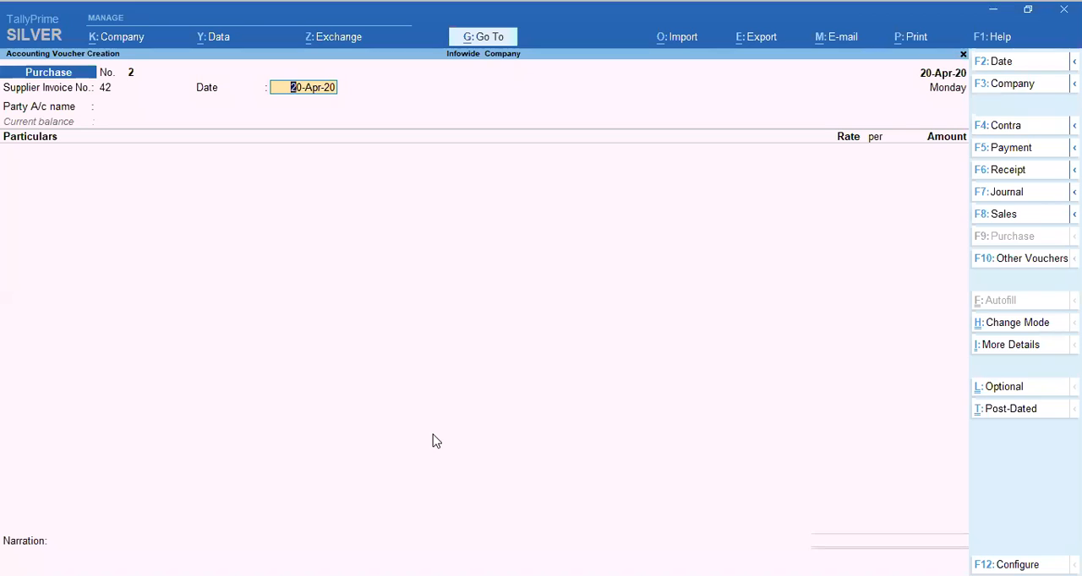
key("Return")
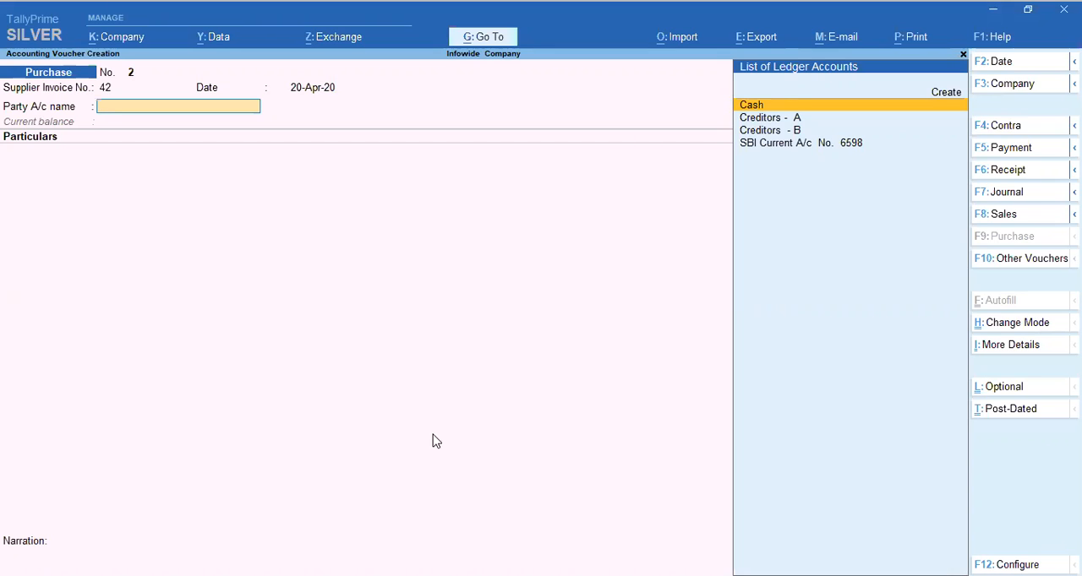
Select Creditors - B as the party account of the purchase voucher
key("Down")
key("Down")
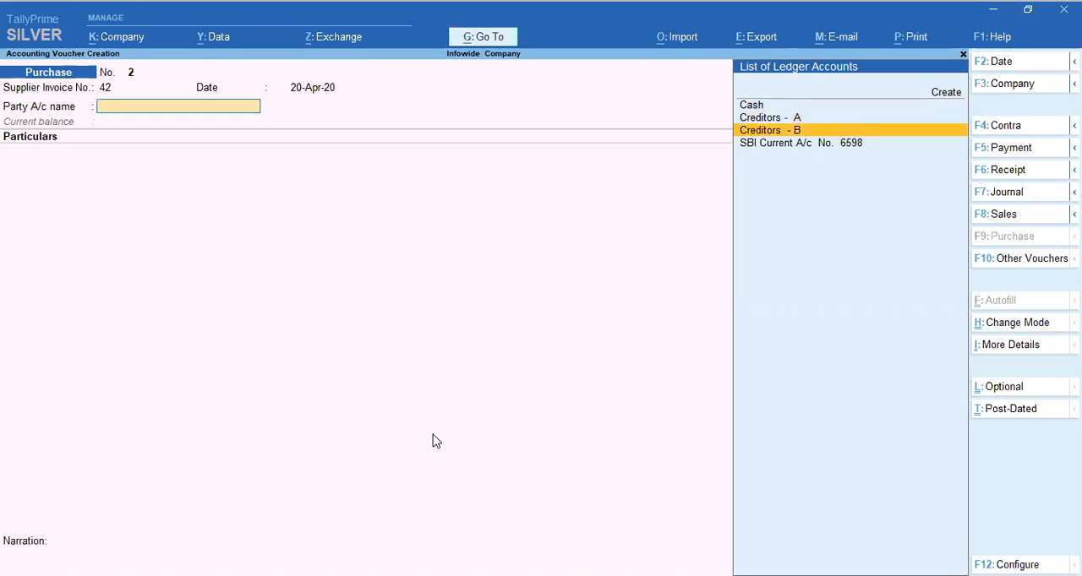
key("Return")
Accept Creditors - B as the party account and leave all of its receipt details blank
key("Return")
key("Return")
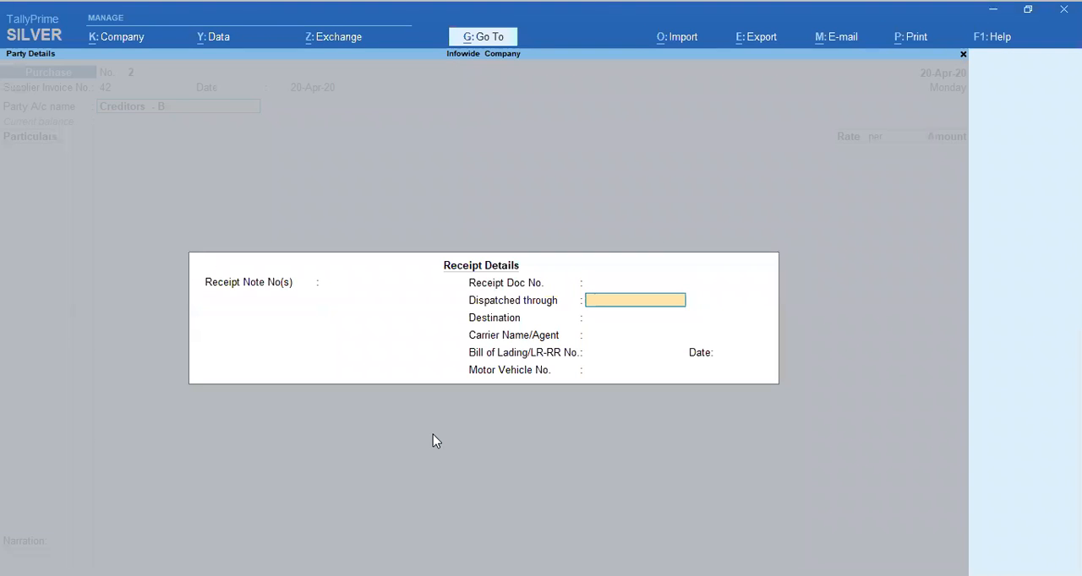
key("Return")
key("Return")
key("Return")
key("Return")
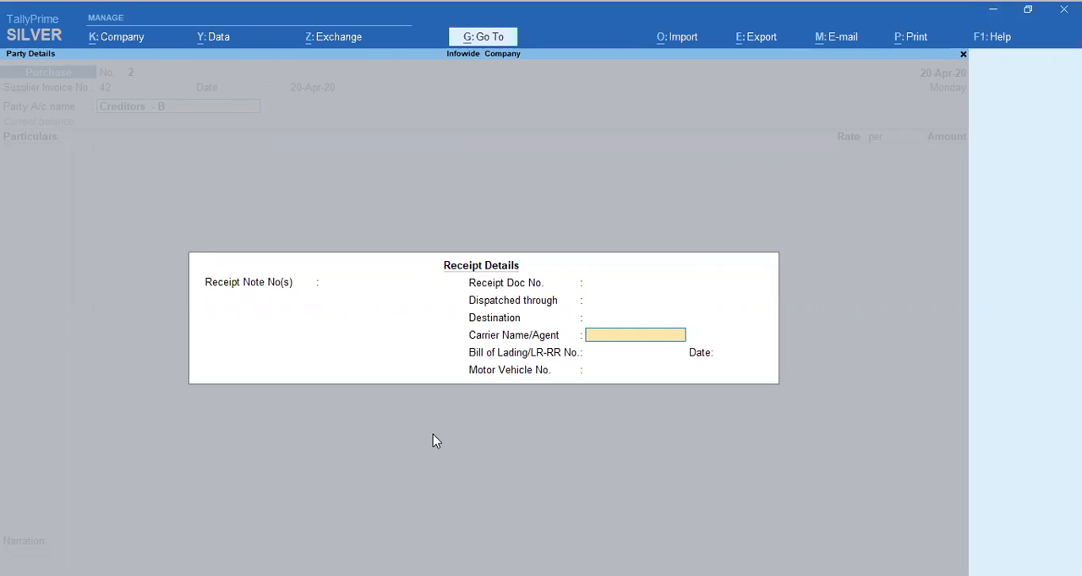
key("Return")
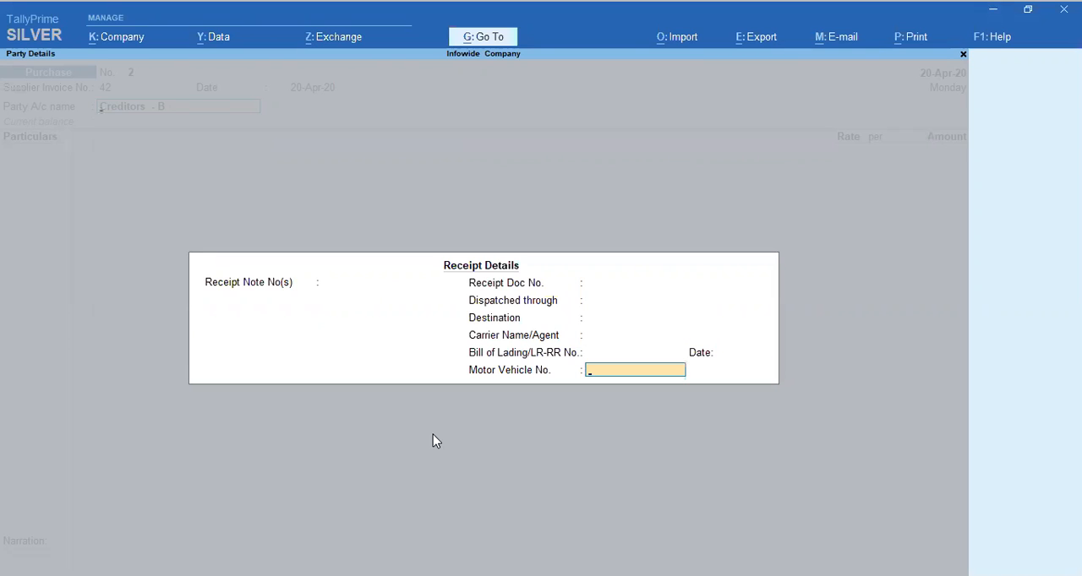
key("Return")
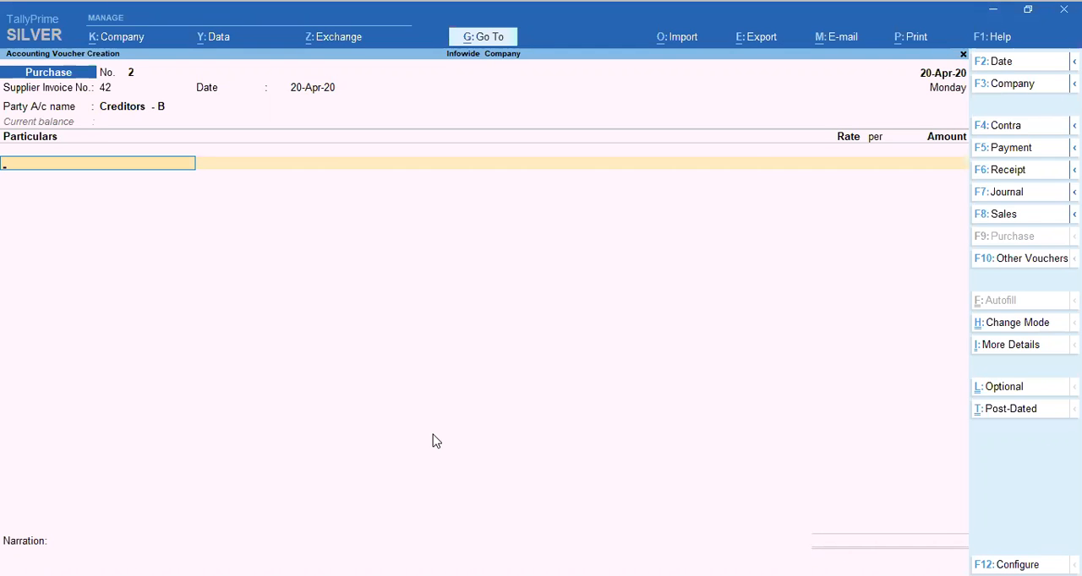
Add the Purchase 18 % GST ledger to the voucher with an amount of 20,000
type("Pur")
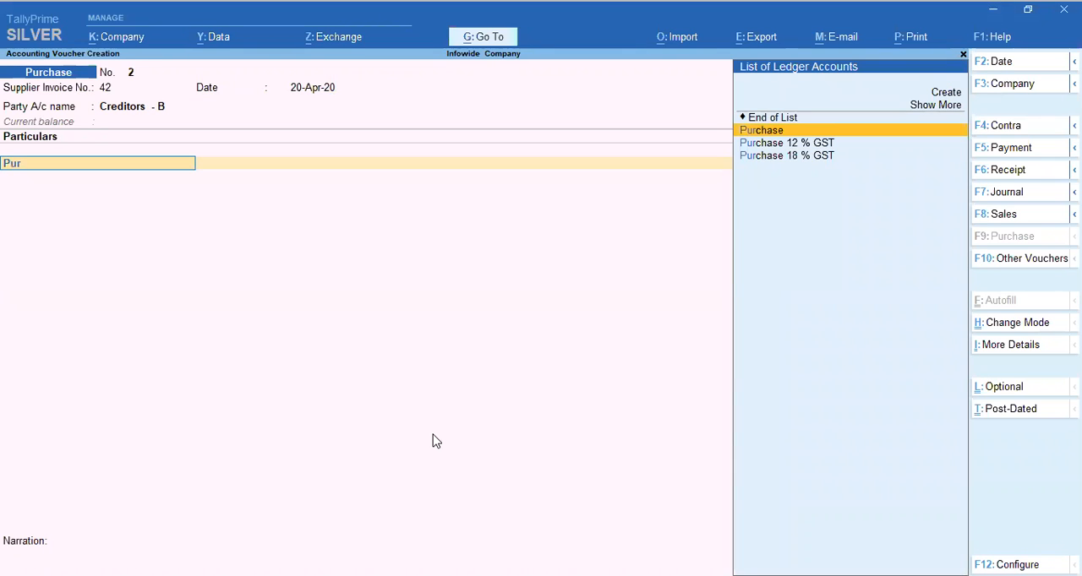
key("Down")
key("Down")
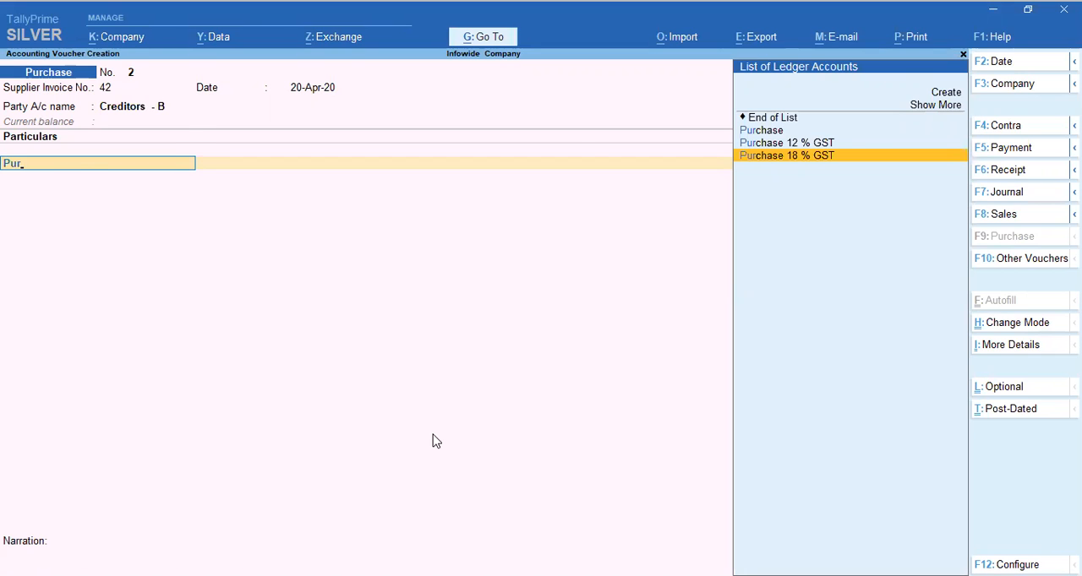
key("Return")
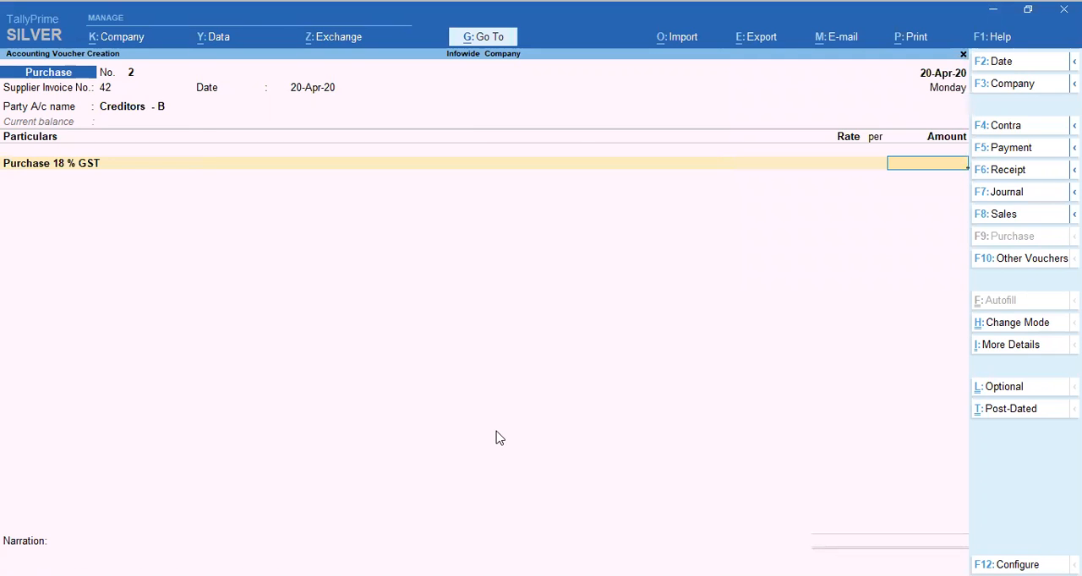
type("20000")
key("Return")
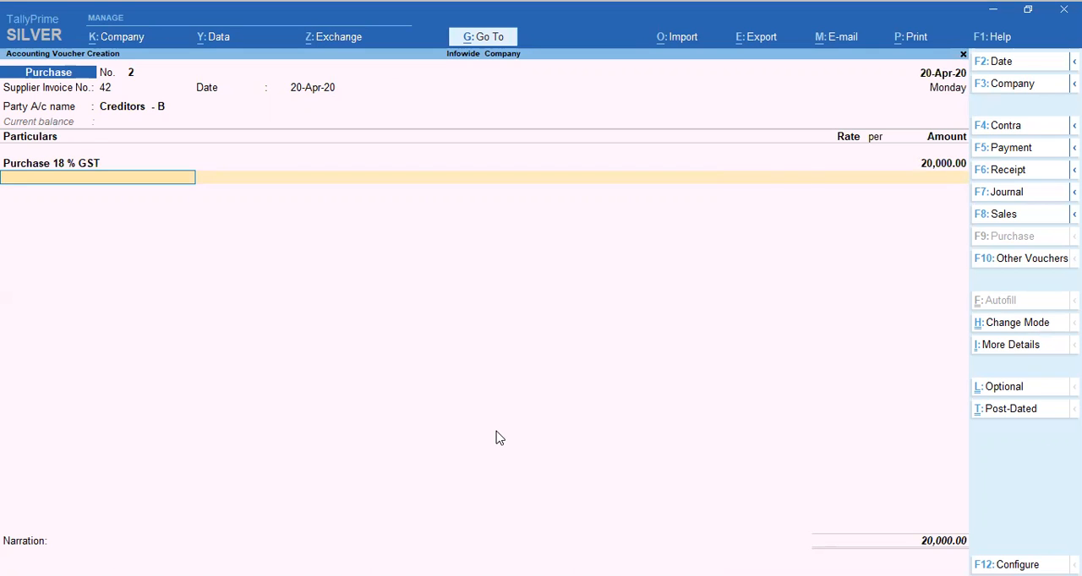
Add the Input 9 % CGST ledger below the purchase line and accept its calculated tax amount
type("In")
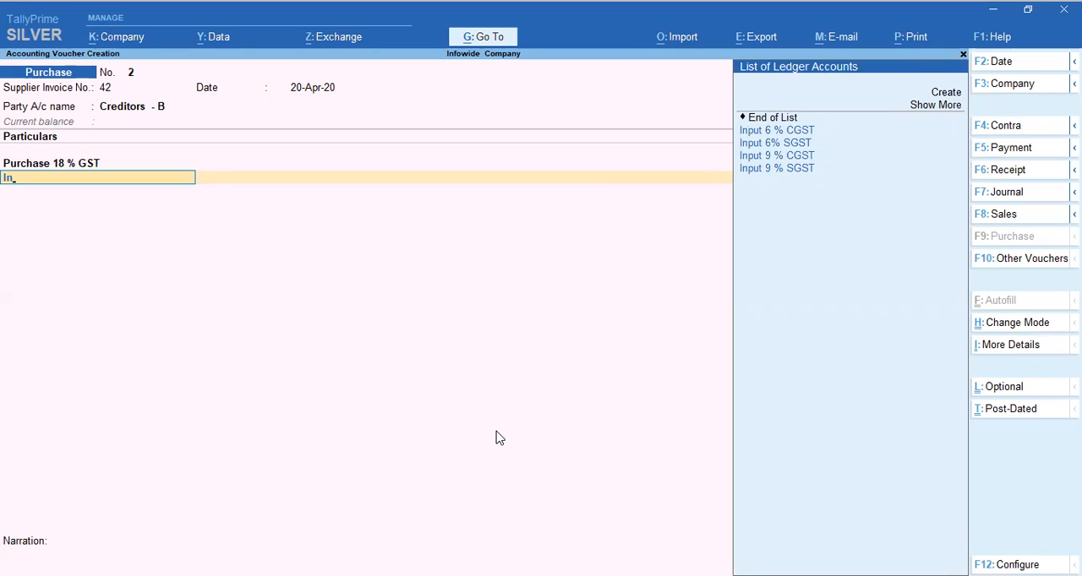
key("Down")
key("Down")
key("Down")
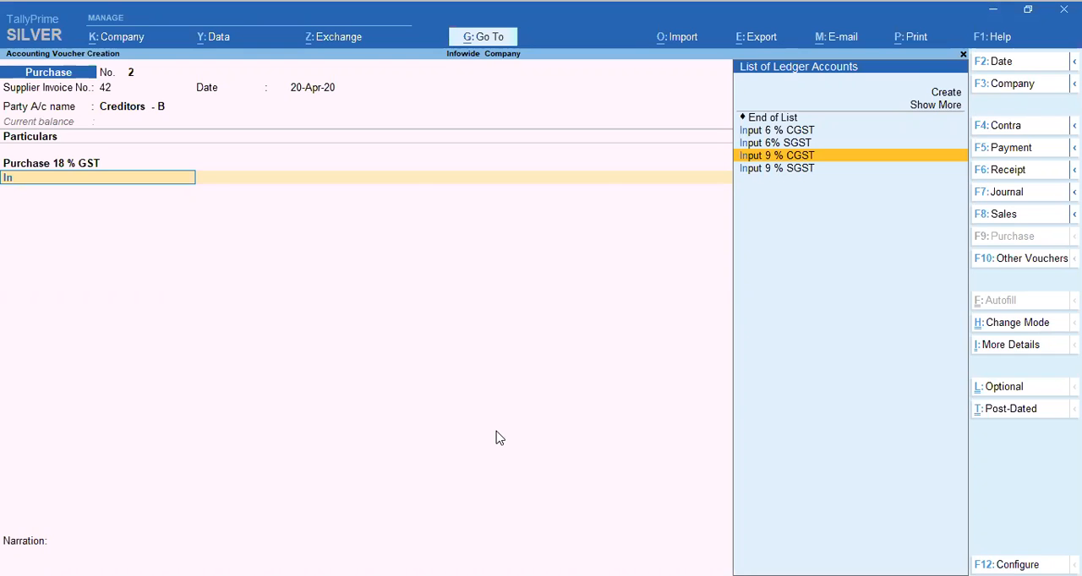
key("Return")
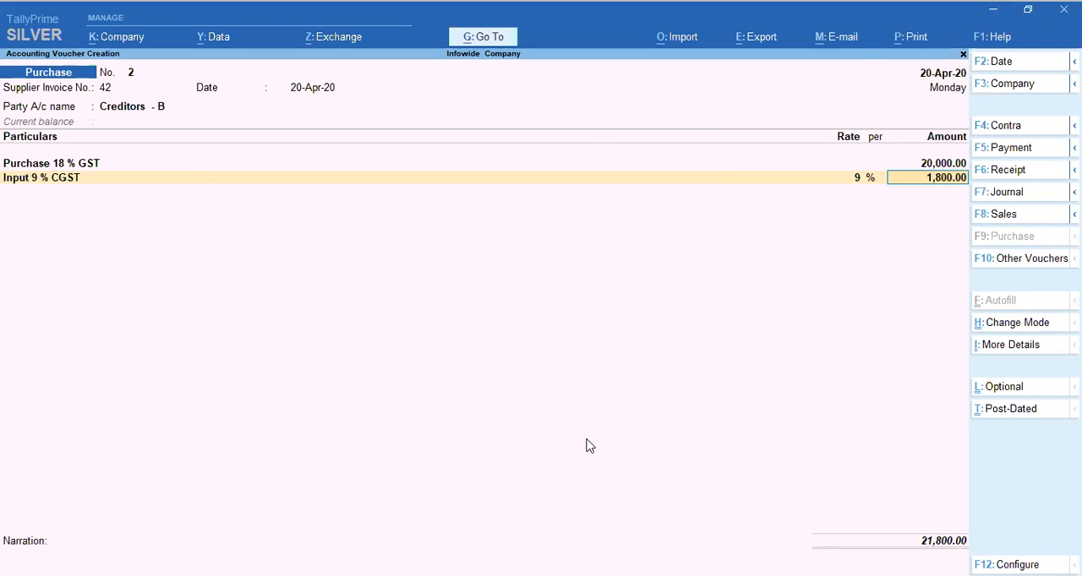
key("Return")
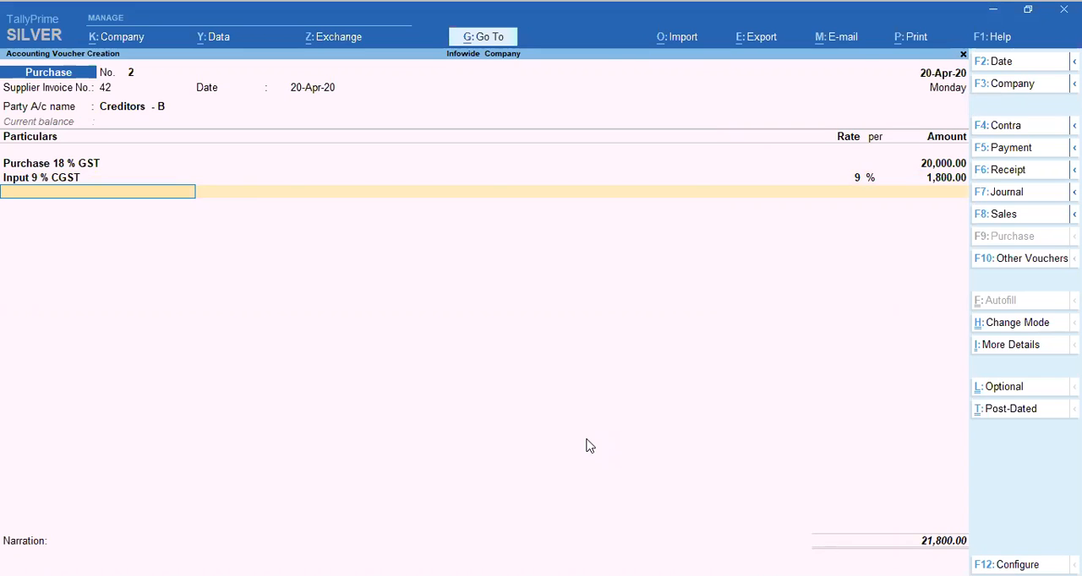
Add the Input 9 % SGST ledger below the CGST line and accept its calculated tax amount
type("in")
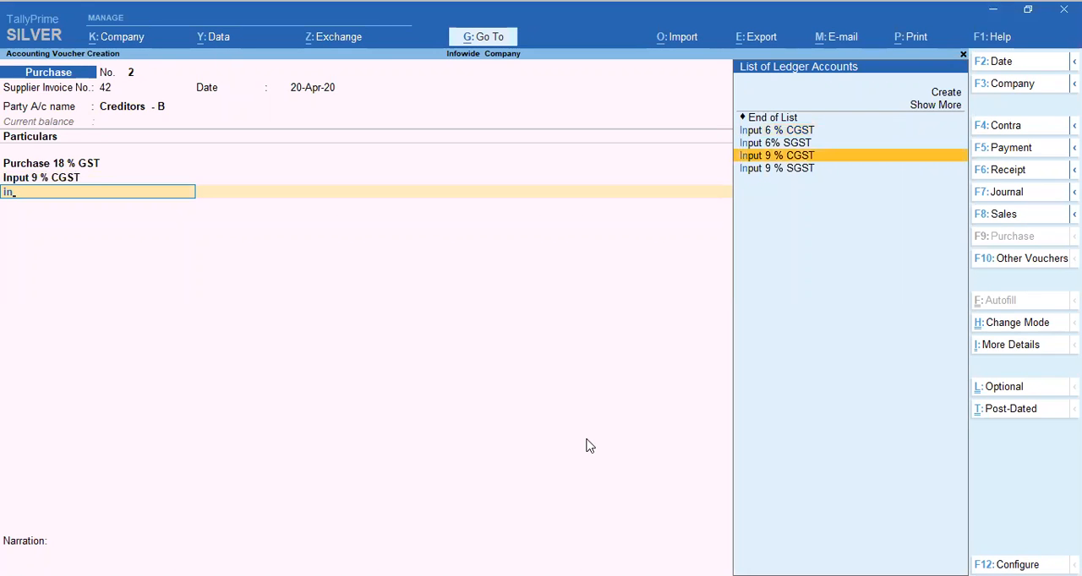
key("Down")
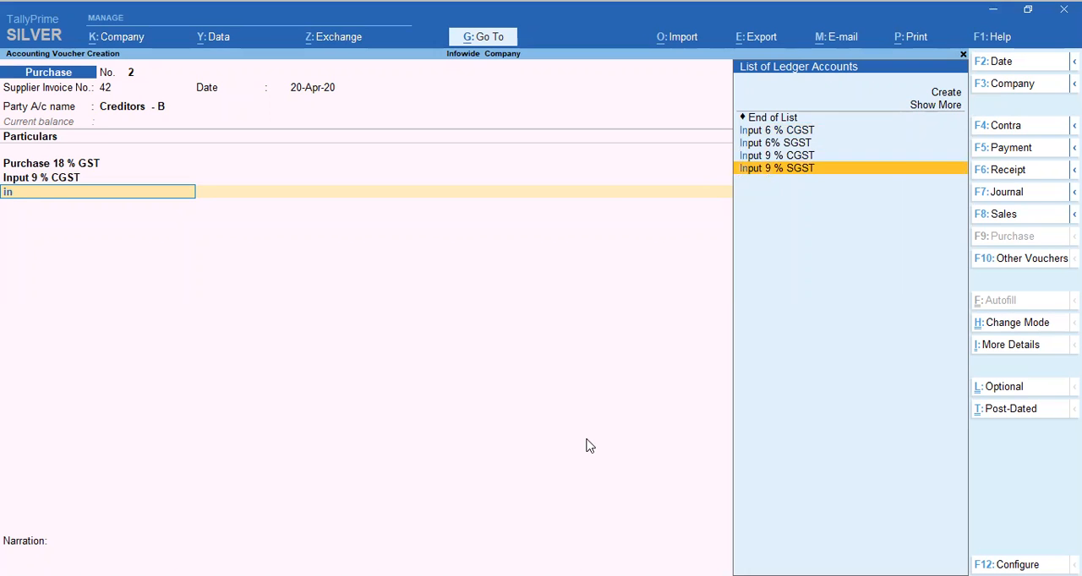
key("Return")
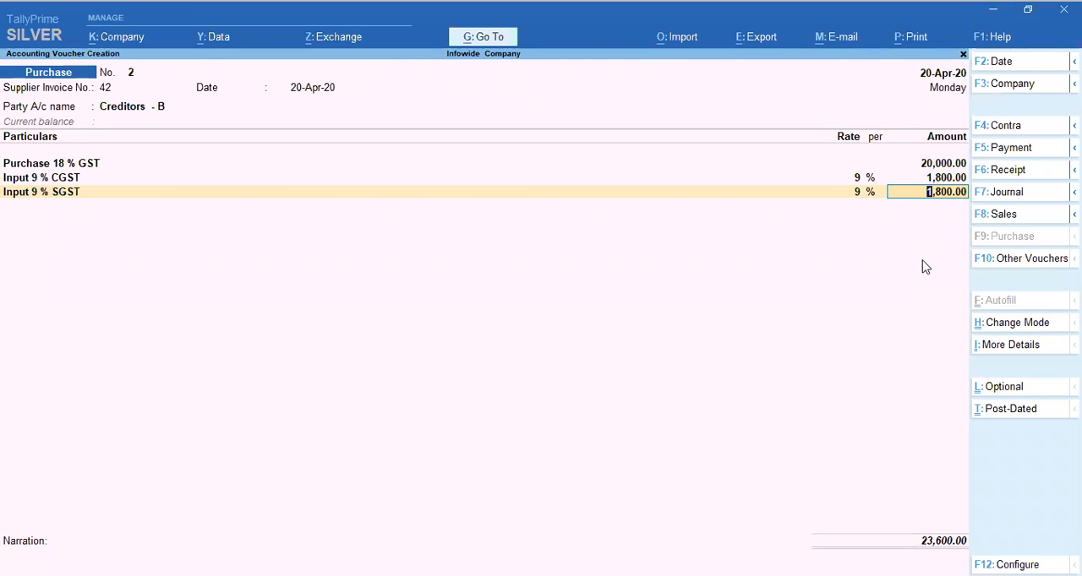
key("Return")
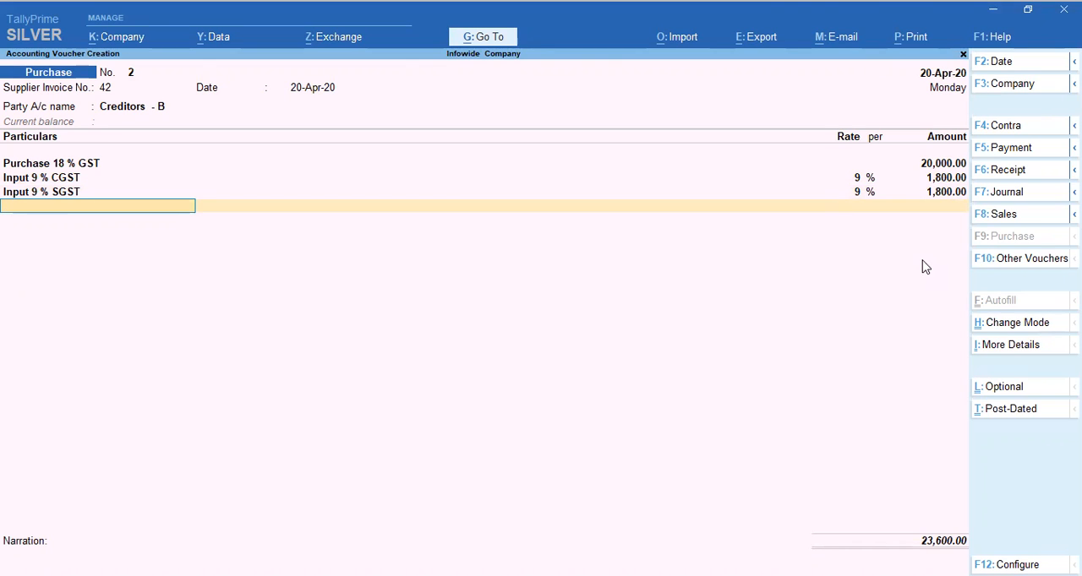
Add the Discount Received ledger below the tax lines at a rate of 1 % and accept its amount
type("Di")
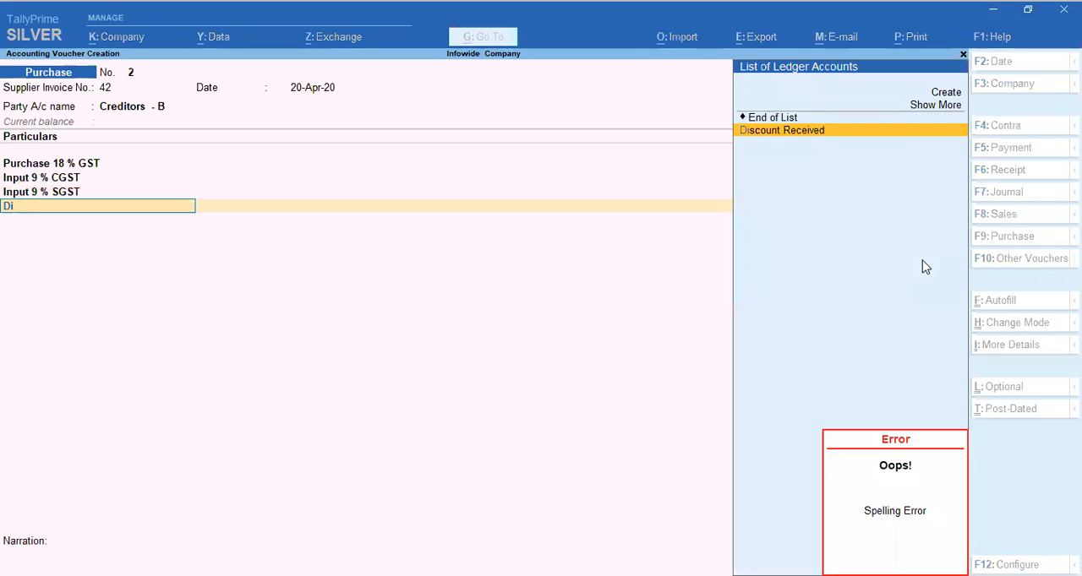
key("Return")
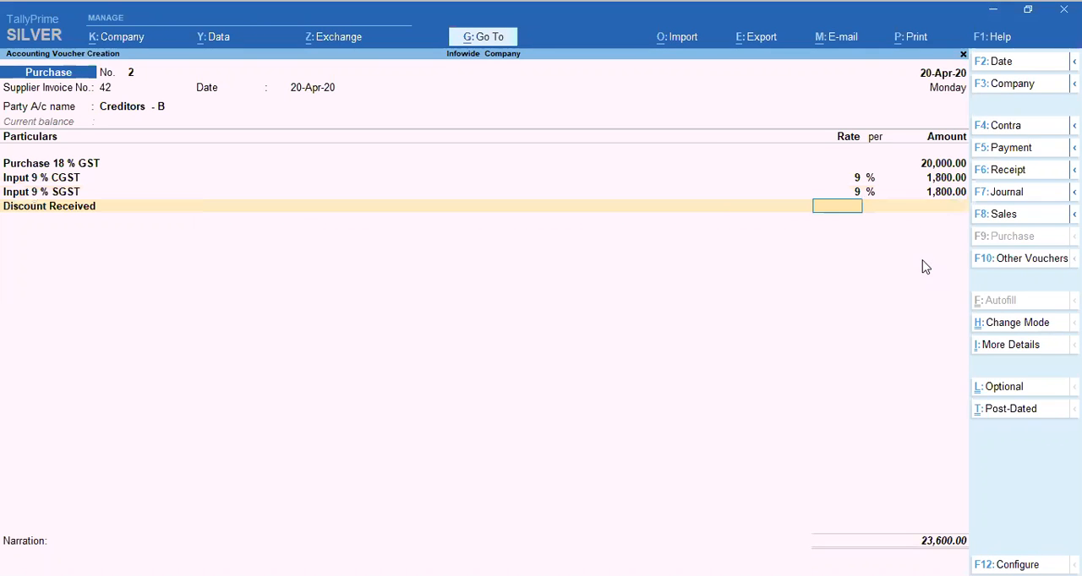
key("Return")
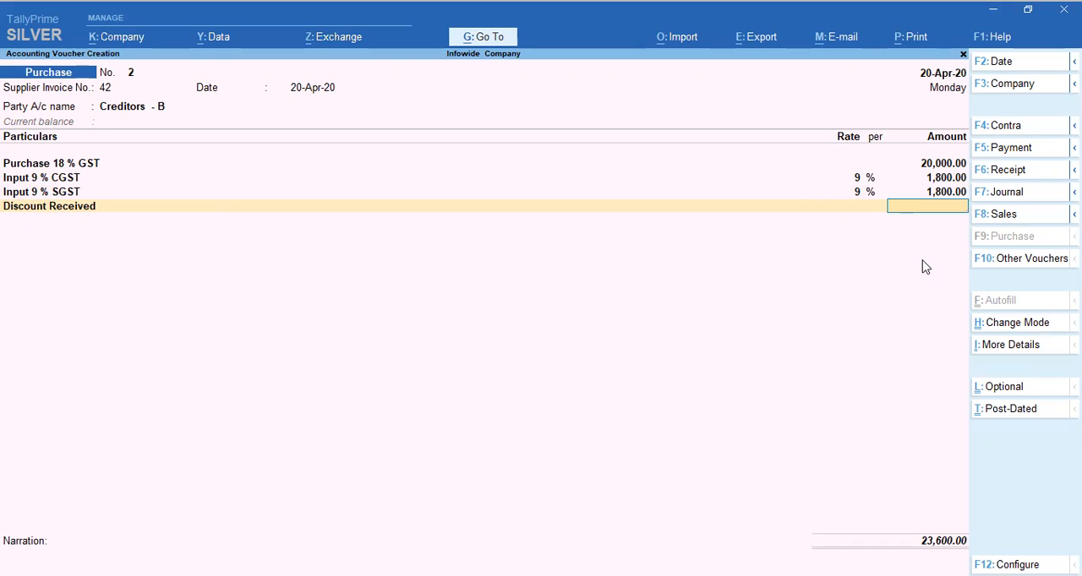
key("BackSpace")
type("2")
key("Return")
key("BackSpace")
type("1")
key("Return")
key("Return")
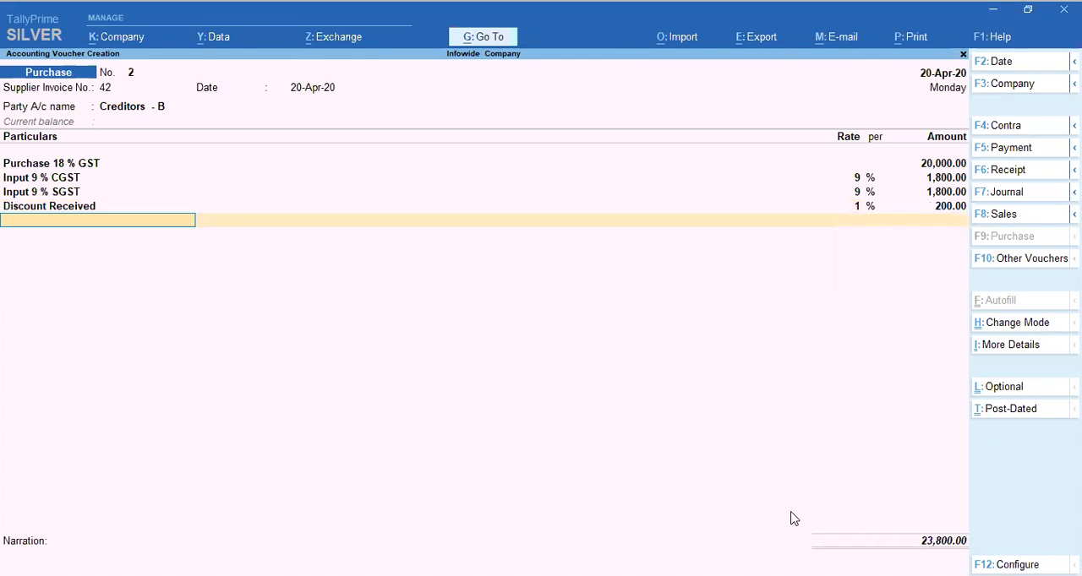
End the ledger list and change the purchase voucher's mode to As Voucher
key("alt+Tab")
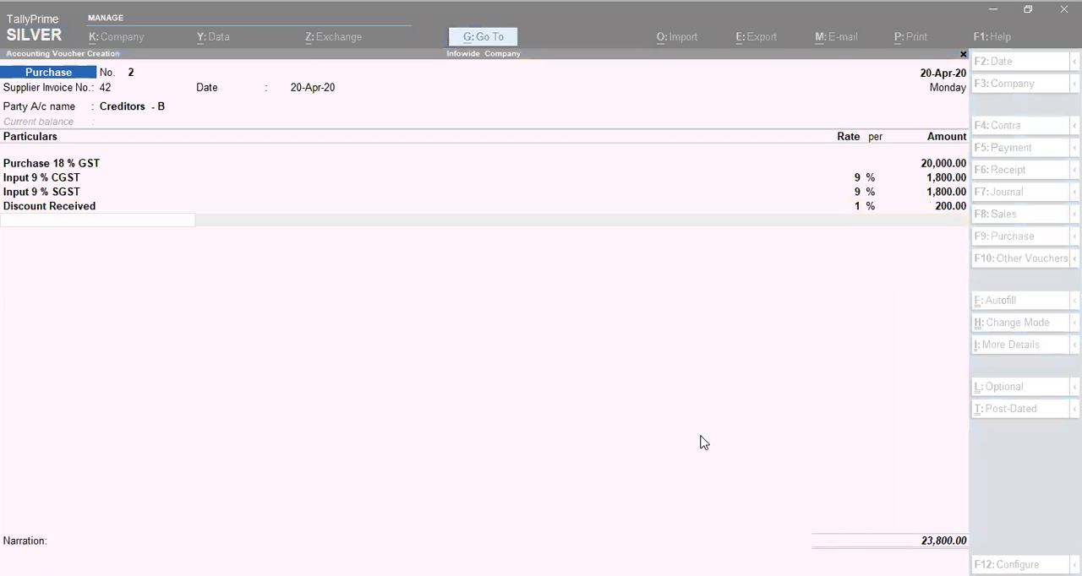
left_click(704, 443)
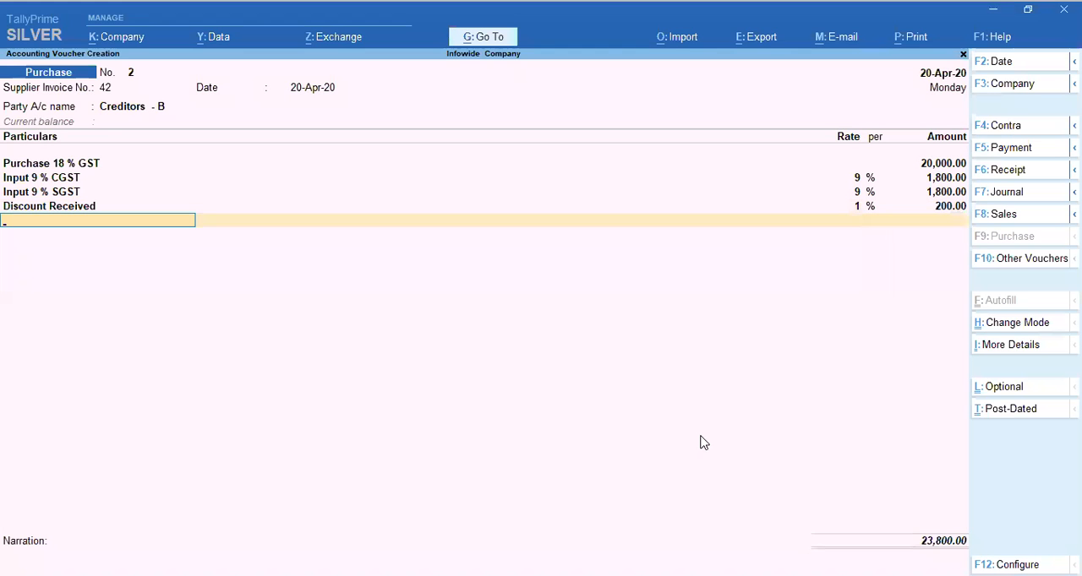
key("Return")
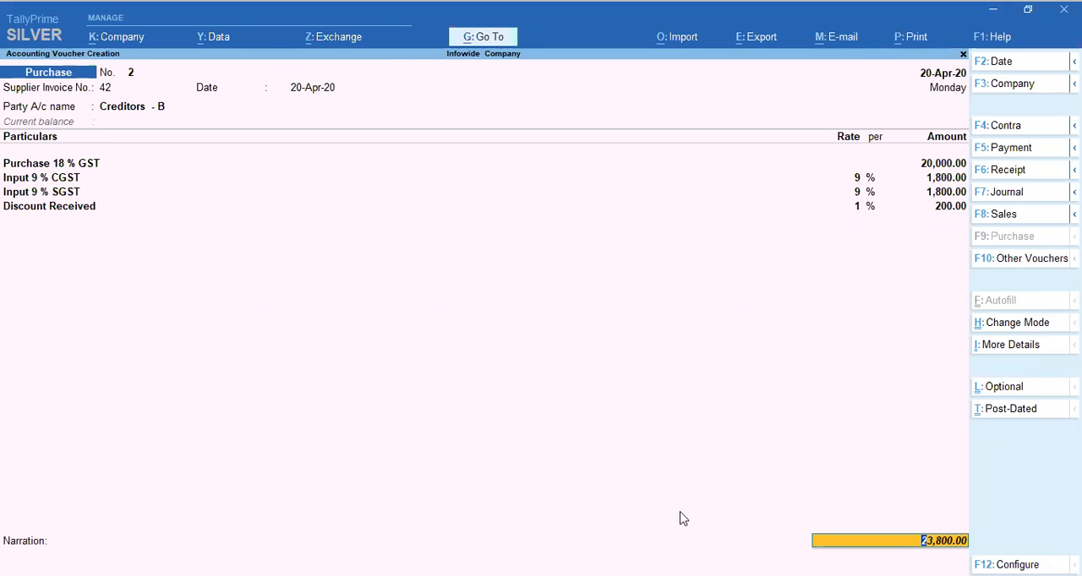
left_click_drag(967, 329, 1072, 311)
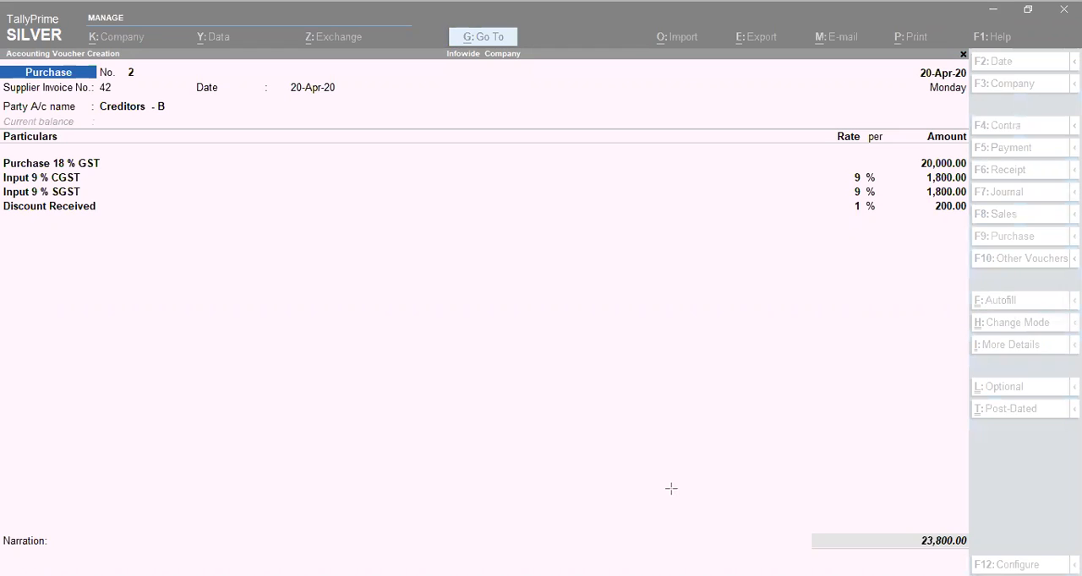
left_click(1005, 328)
left_click(1006, 326)
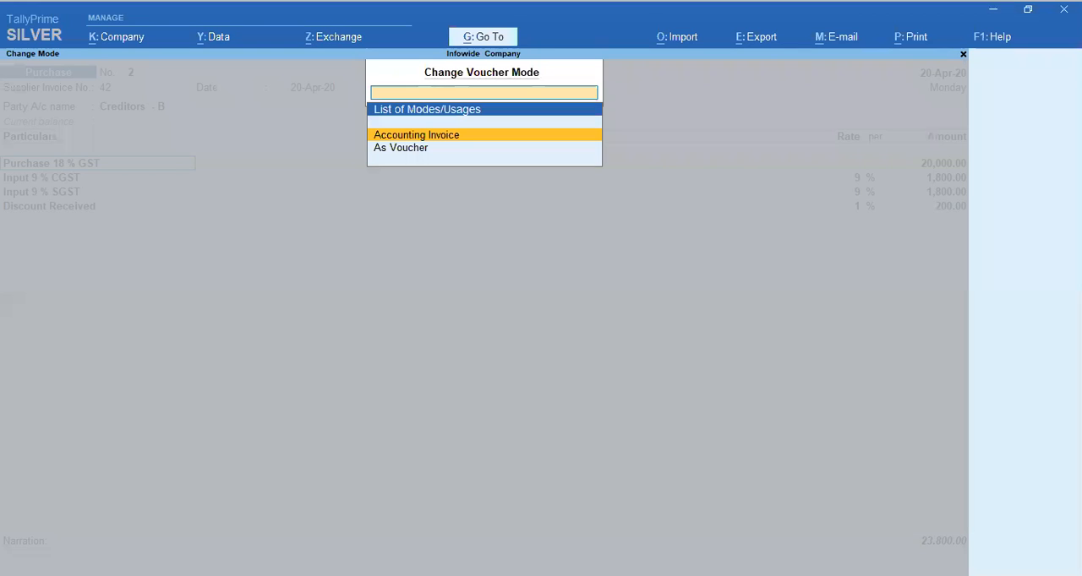
left_click(400, 147)
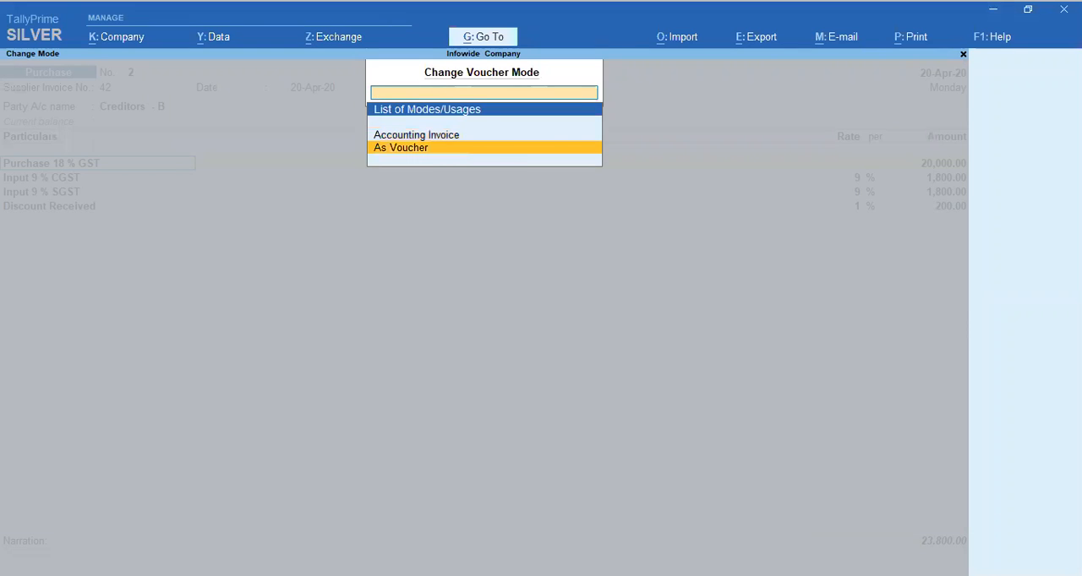
key("Return")
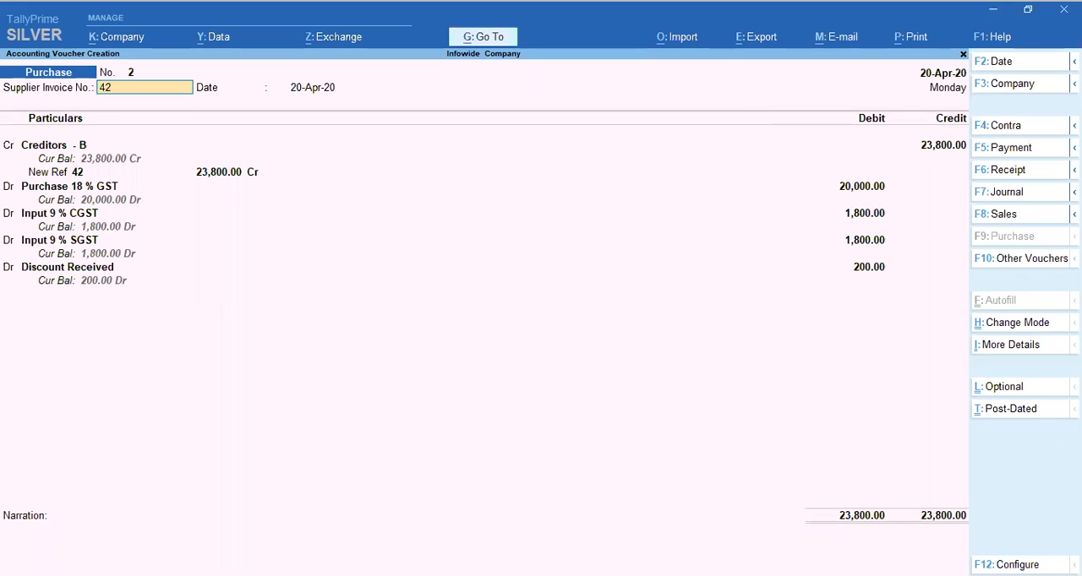
Keep the supplier invoice details and Creditors - B in the debit/credit view, leaving the receipt details blank
key("Return")
key("Return")
key("Return")
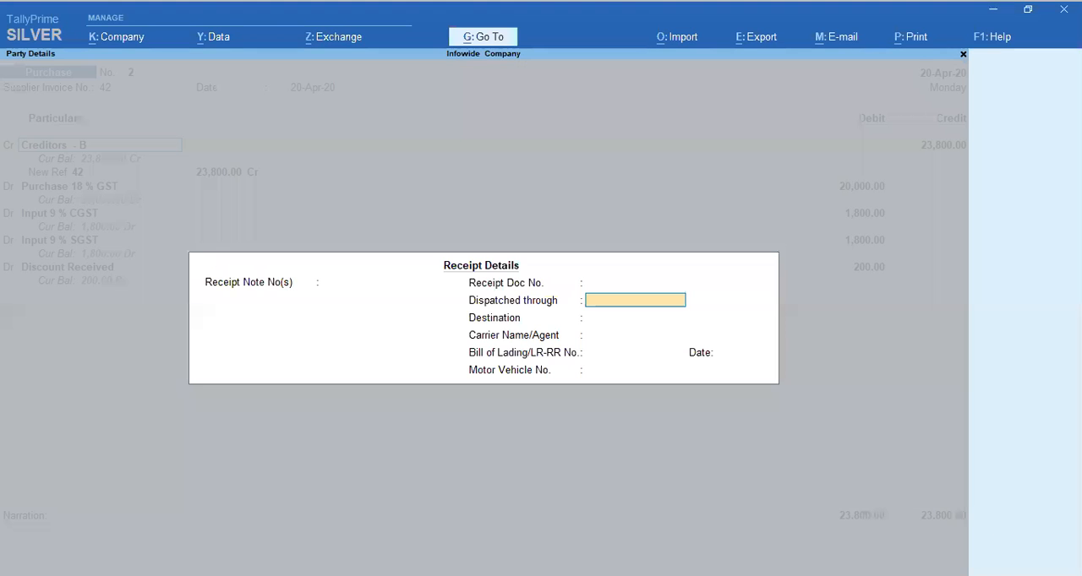
key("Return")
key("Return")
key("Return")
key("Return")
key("Return")
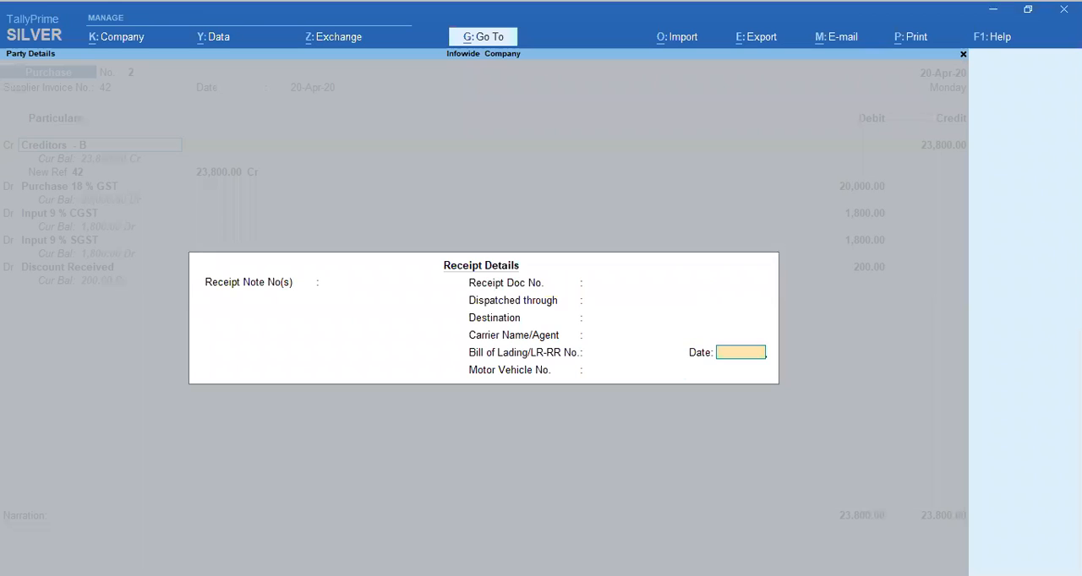
key("Return")
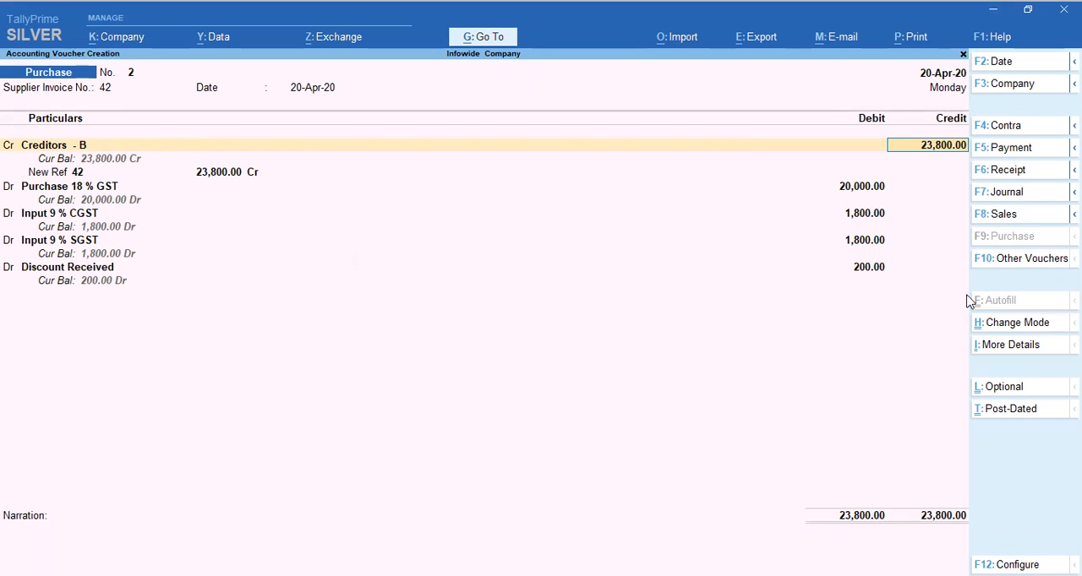
Keep the creditor, purchase and tax entries, and change the Discount Received entry from debit to a credit of 200
key("Return")
key("Return")
key("Return")
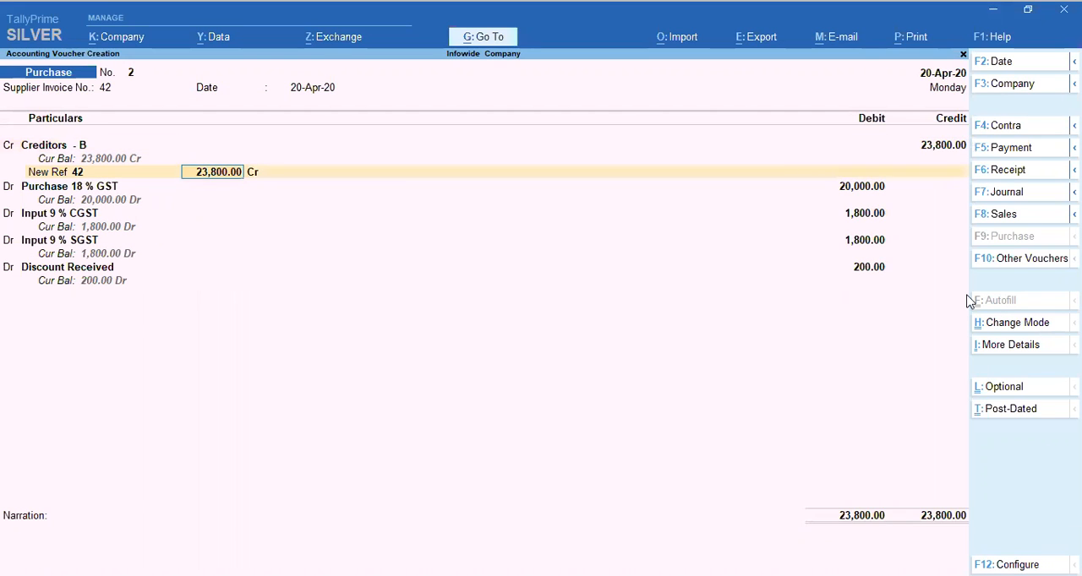
key("Return")
key("Return")
key("Return")
key("Return")
key("Return")
key("Return")
key("Return")
key("Return")
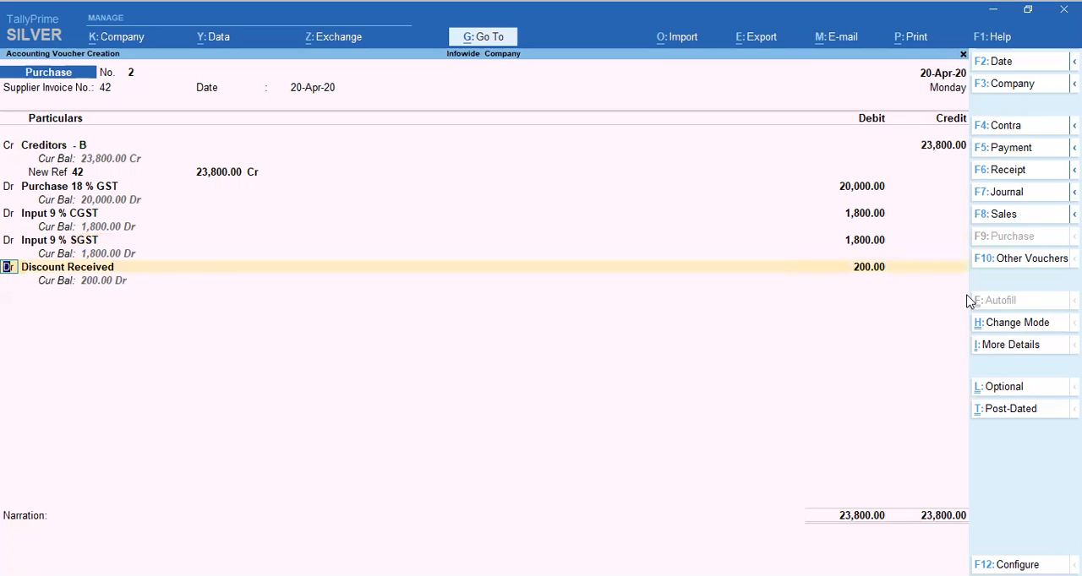
type("c")
key("Return")
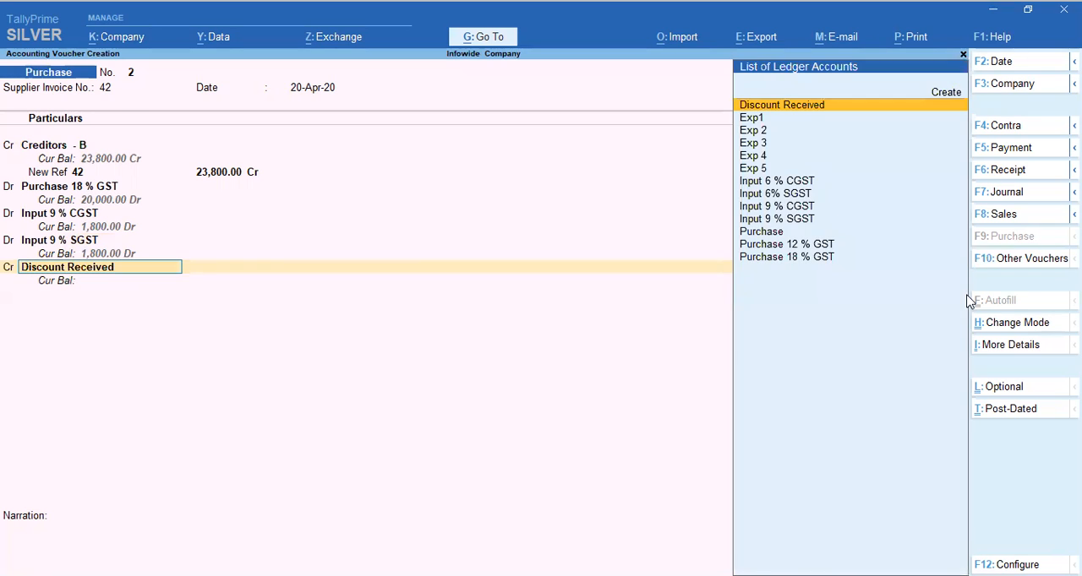
key("Return")
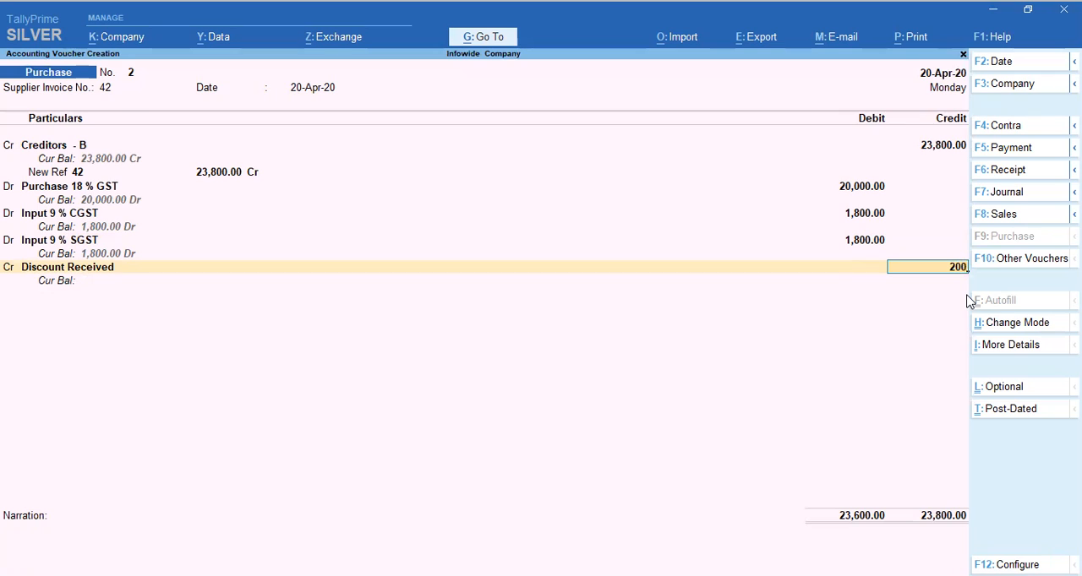
key("Return")
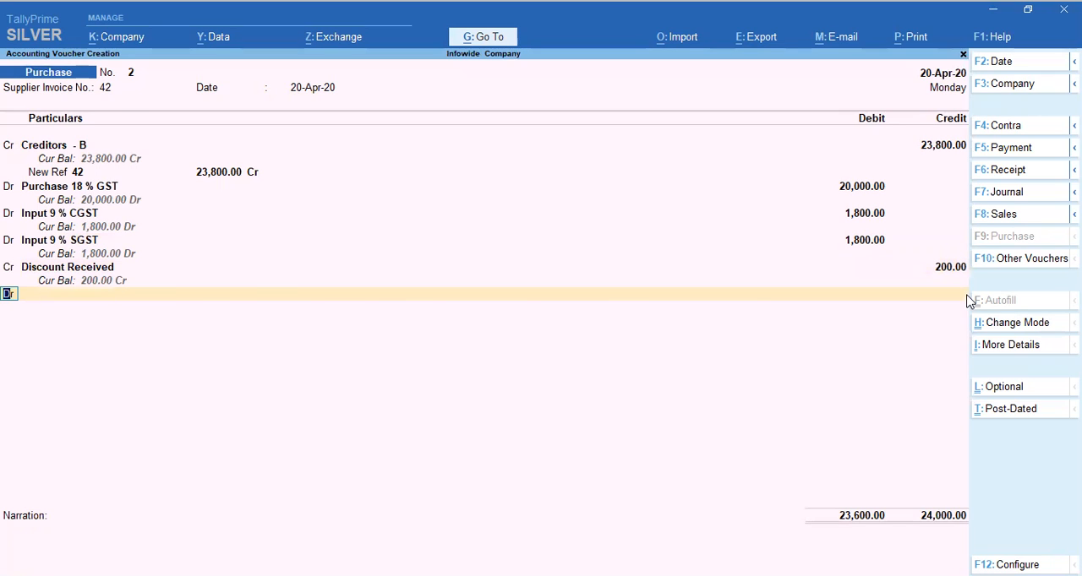
Set the Creditors - B credit amount to 23400 and keep its bill allocation as New Ref 42
left_click(944, 147)
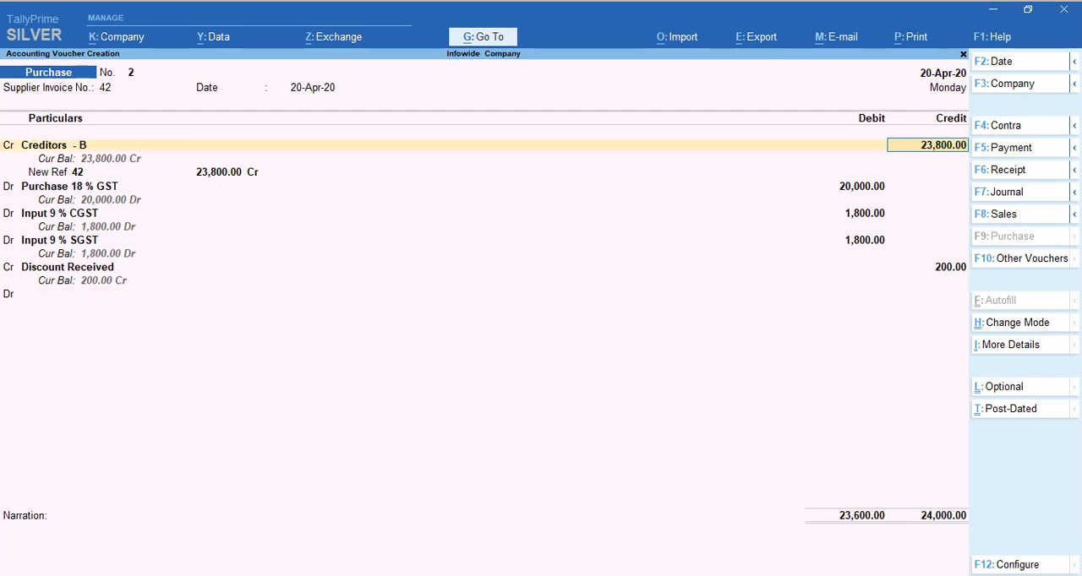
type("23400")
key("Return")
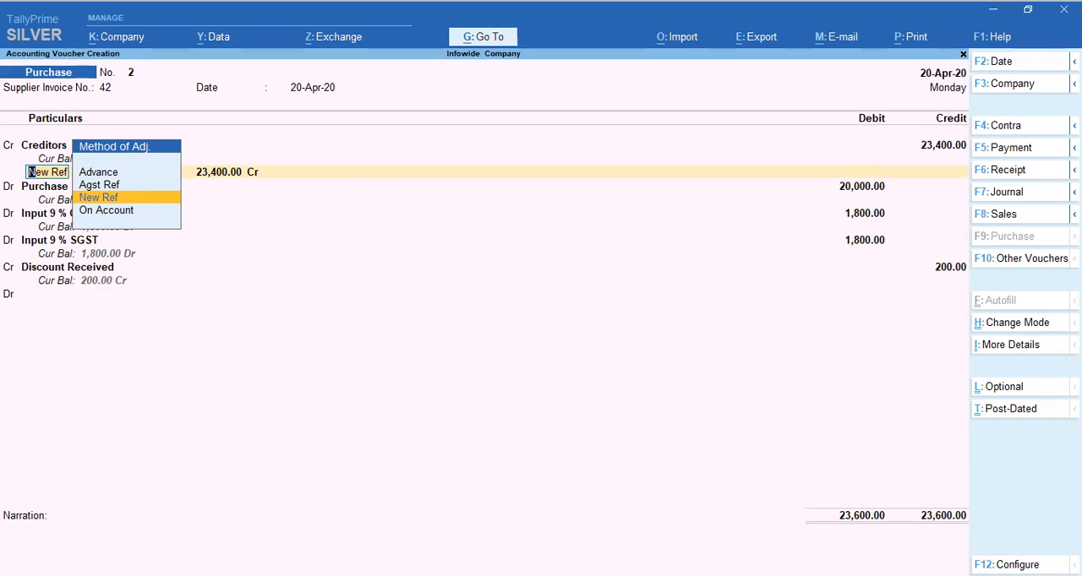
key("Return")
key("Return")
Keep the purchase, input tax and Discount Received entries as they are and end the entry list at the narration
key("Return")
key("Return")
key("Return")
key("Return")
key("Return")
key("Return")
key("Return")
key("Return")
key("Return")
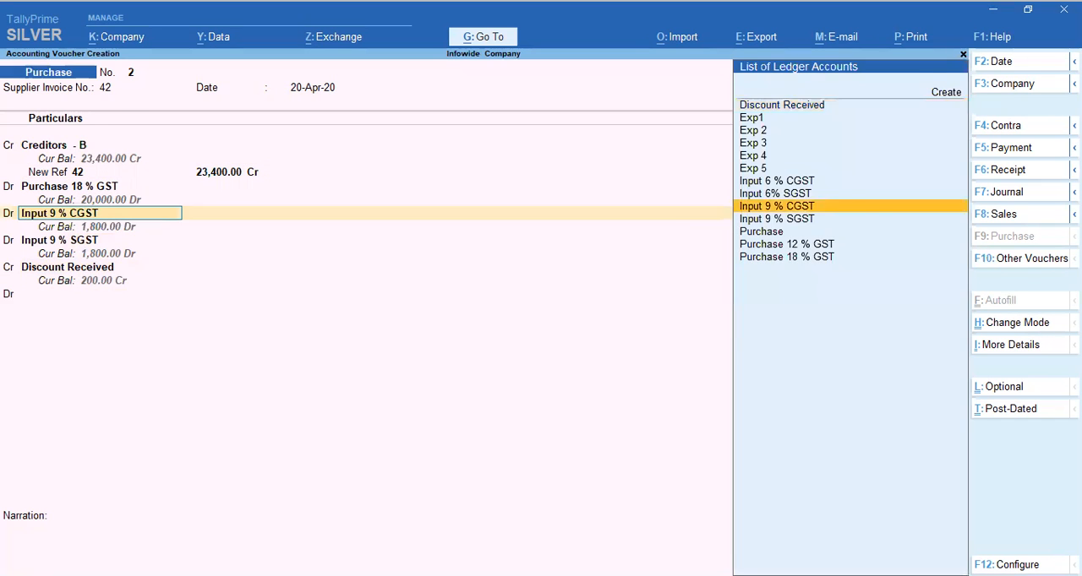
key("Return")
key("Return")
key("Return")
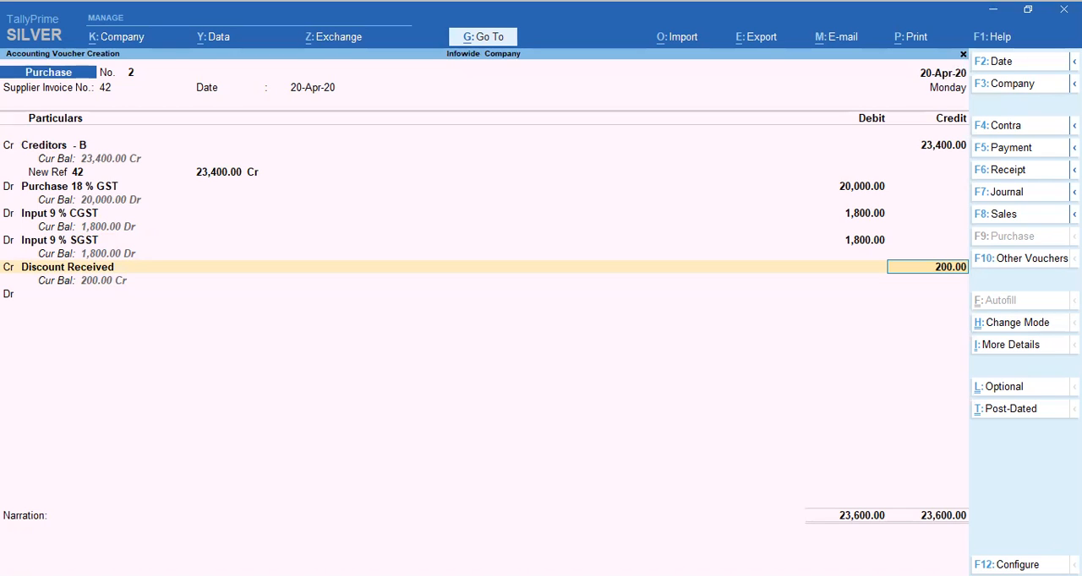
key("Return")
key("Return")
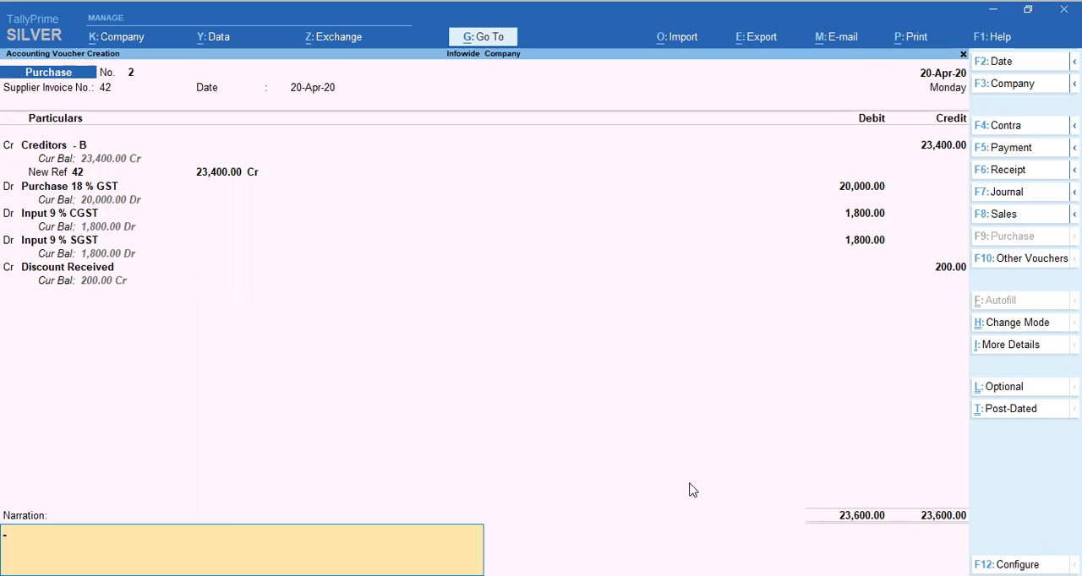
Enter the narration "Being Purchase of Material with 1 % Discount" and save the purchase voucher
type("Being")
type(" Purchase")
type(" of Ma")
type("rte")
key("BackSpace")
key("BackSpace")
key("BackSpace")
type("te")
type("rila")
key("BackSpace")
key("BackSpace")
type("al with")
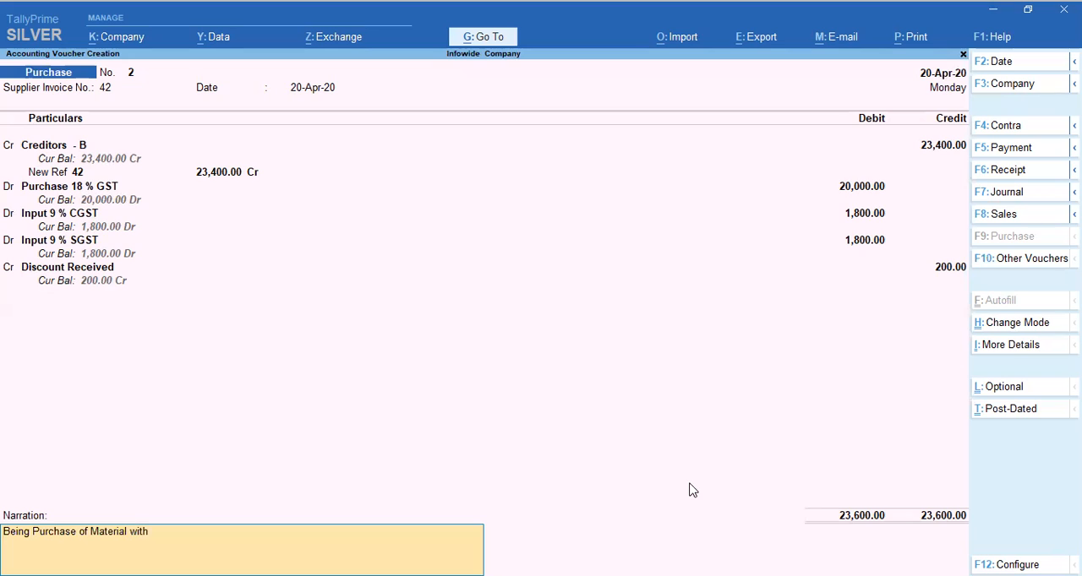
type(" 1 % Discount")
key("Return")
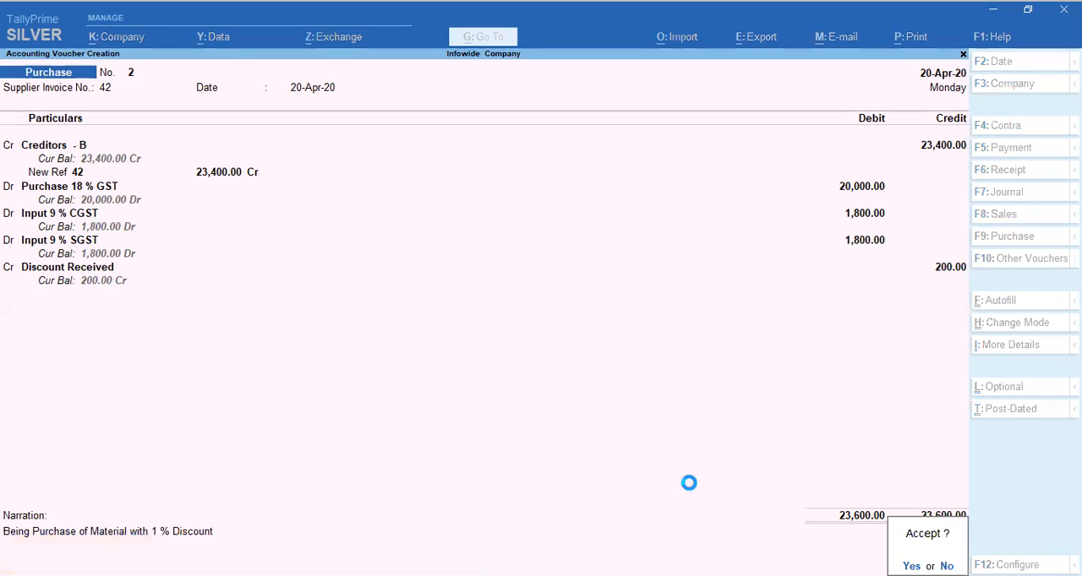
key("Return")
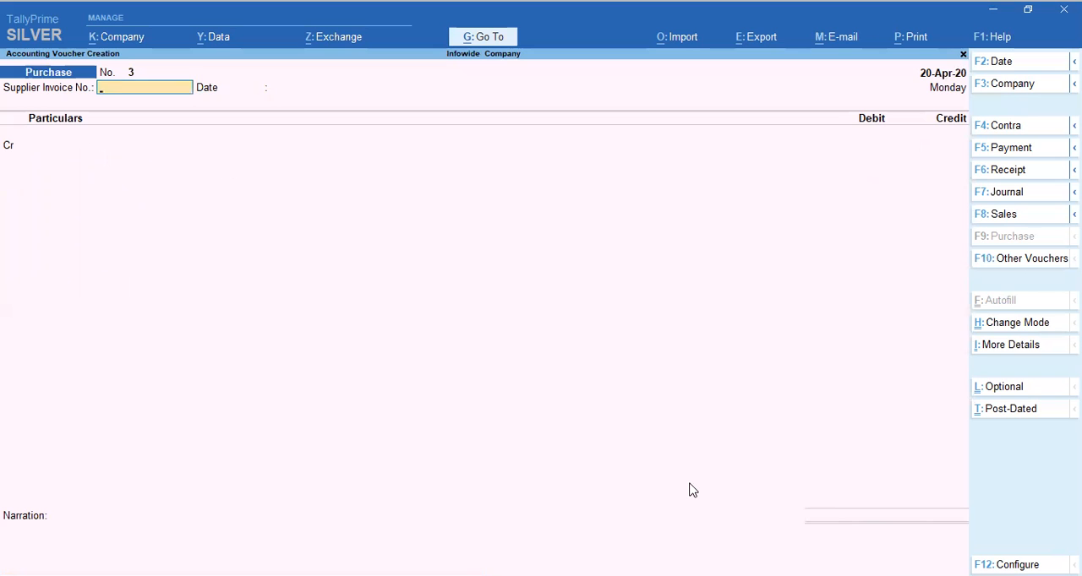
Leave voucher entry and examine the April vouchers of the Purchase 18 % GST ledger through the Profit & Loss A/c
key("Escape")
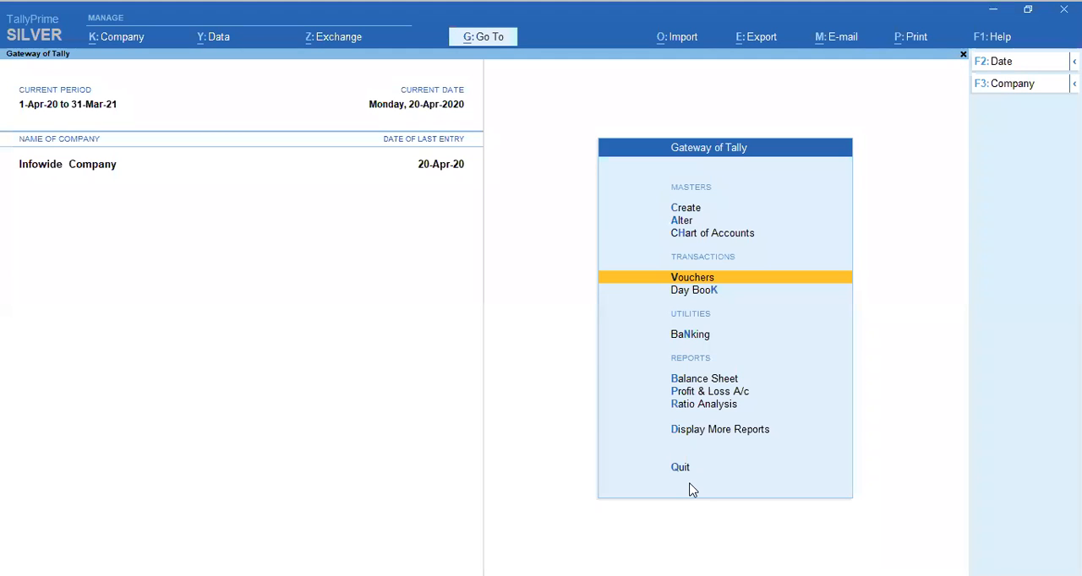
key("Escape")
key("n")
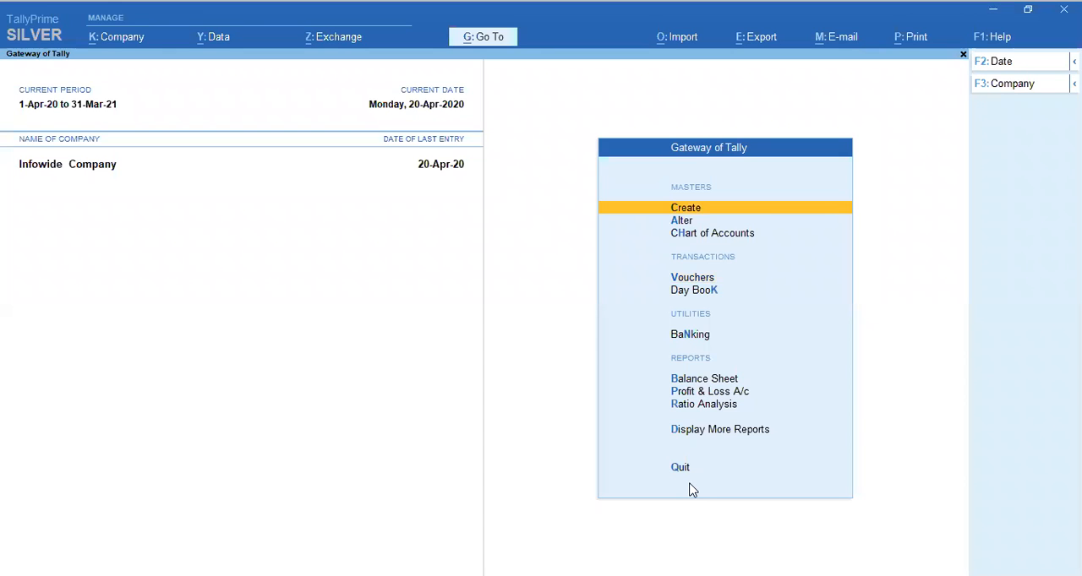
key("p")
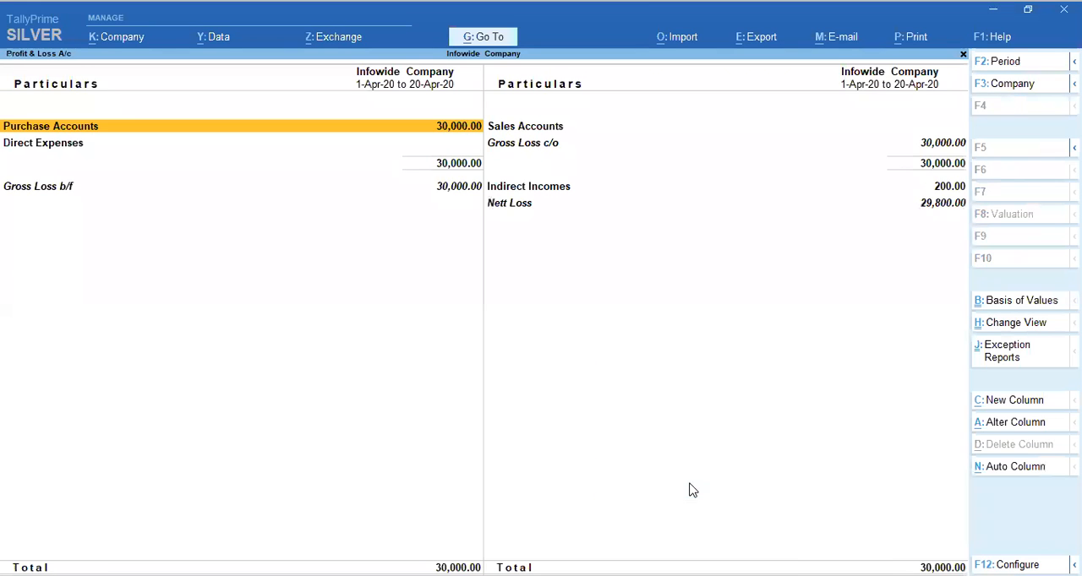
key("Return")
key("Down")
key("Return")
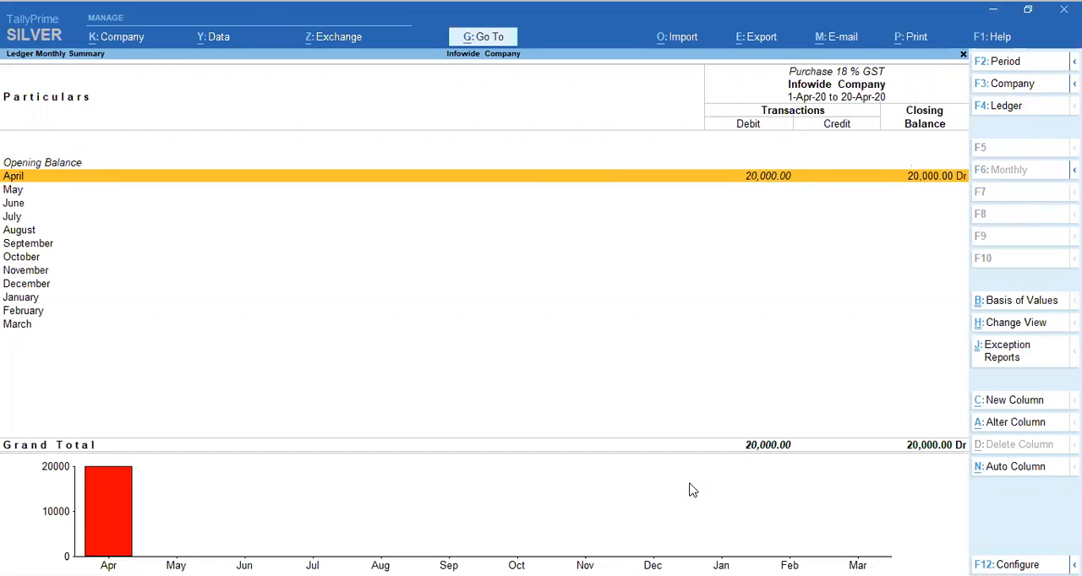
key("Return")
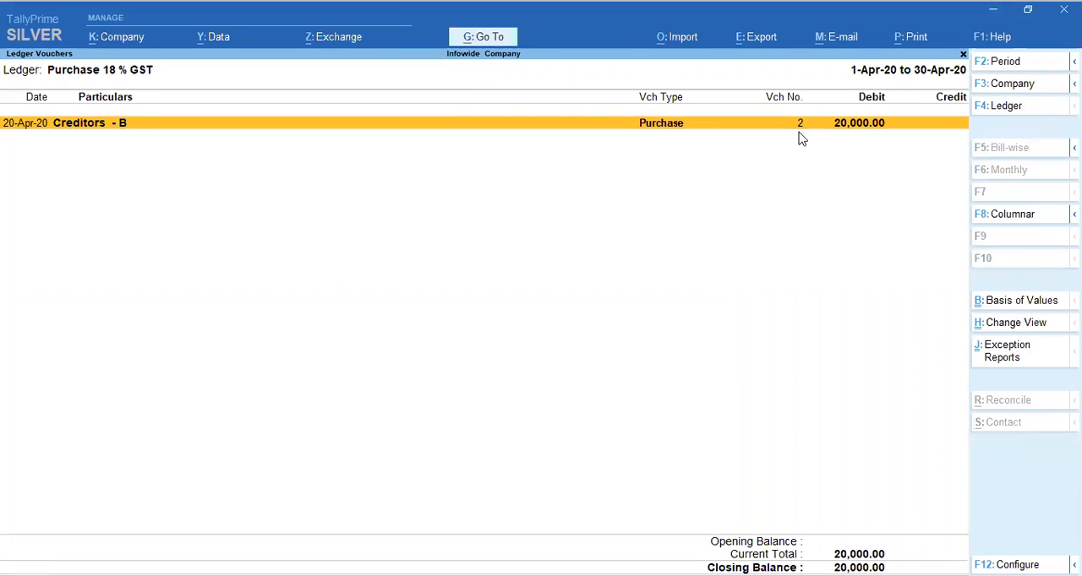
key("Escape")
key("Escape")
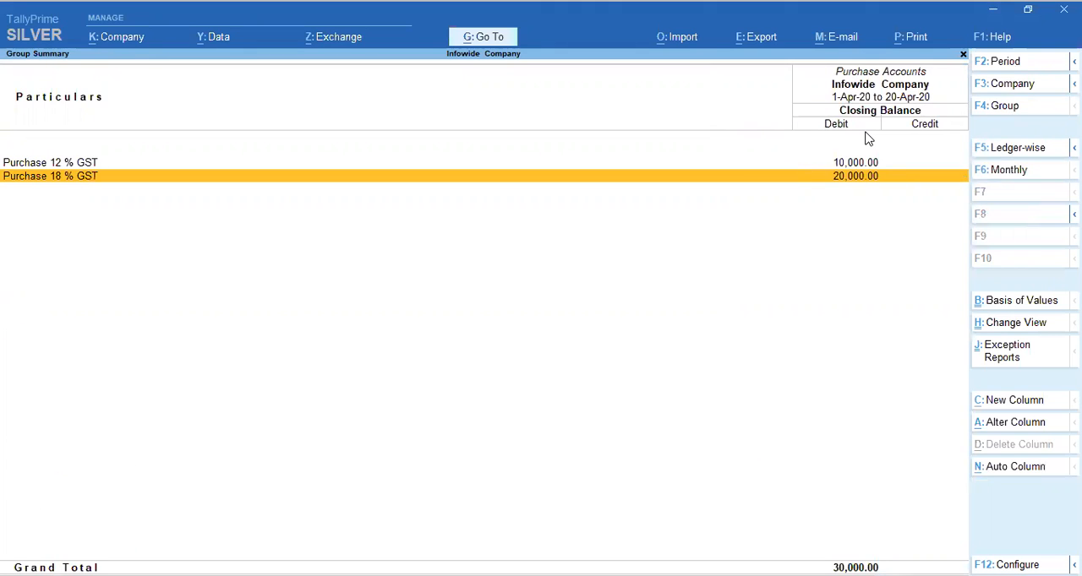
key("Escape")
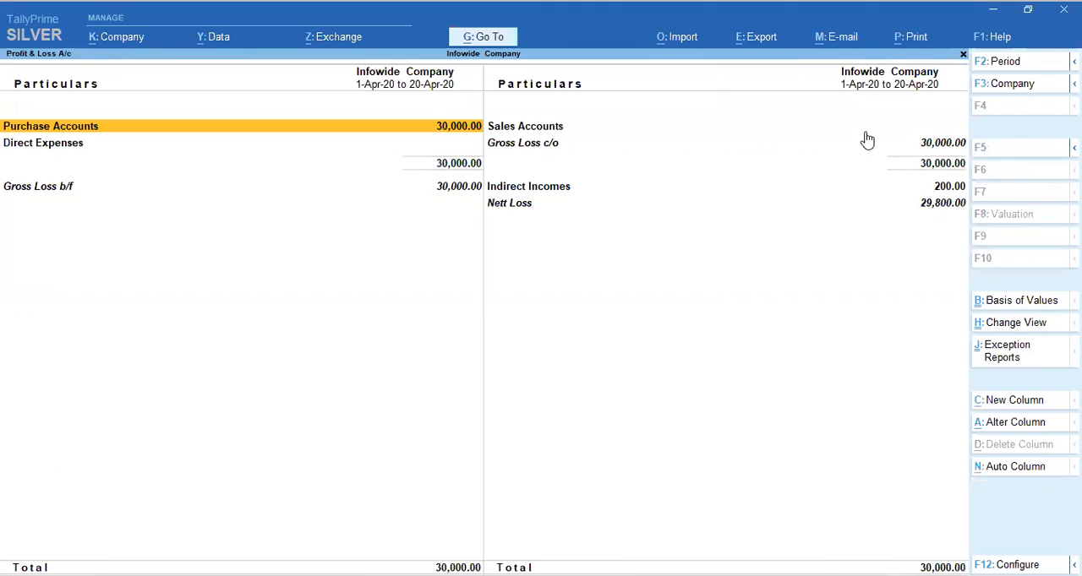
key("Down")
key("Down")
key("Escape")
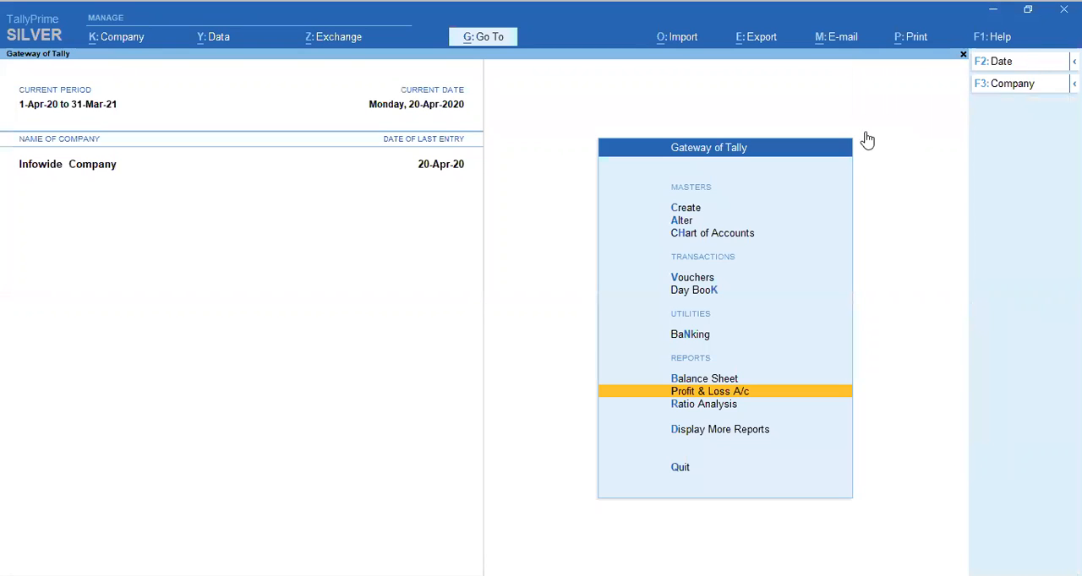
Open the Balance Sheet and view the group summary of Current Liabilities
key("b")
double_click(867, 138)
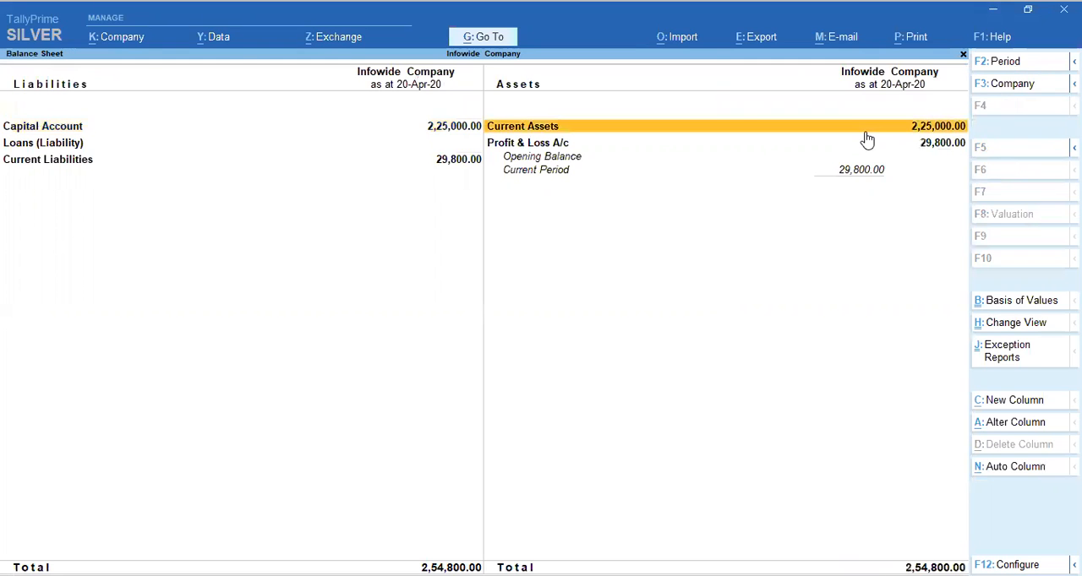
key("Escape")
key("Left")
key("Down")
key("Down")
key("Return")
Examine the April vouchers of Creditors - B under Sundry Creditors, and return to the Gateway of Tally
key("Down")
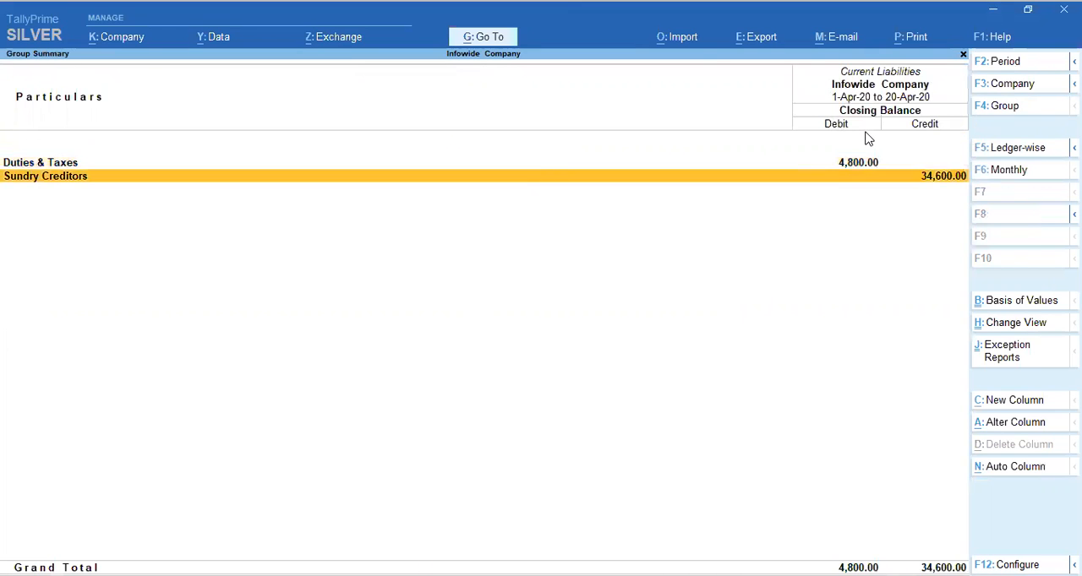
key("Return")
key("Down")
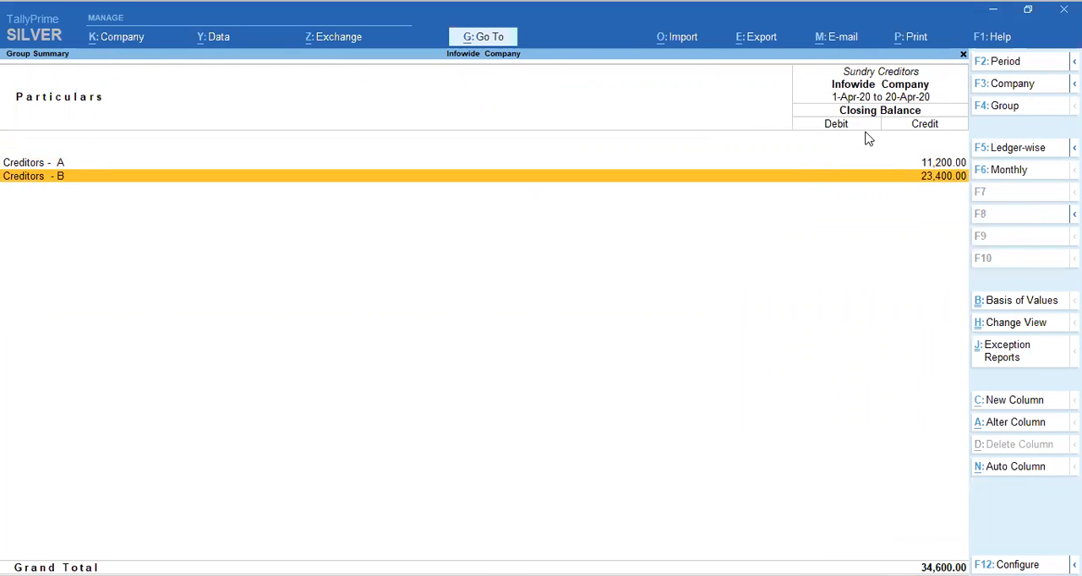
key("Return")
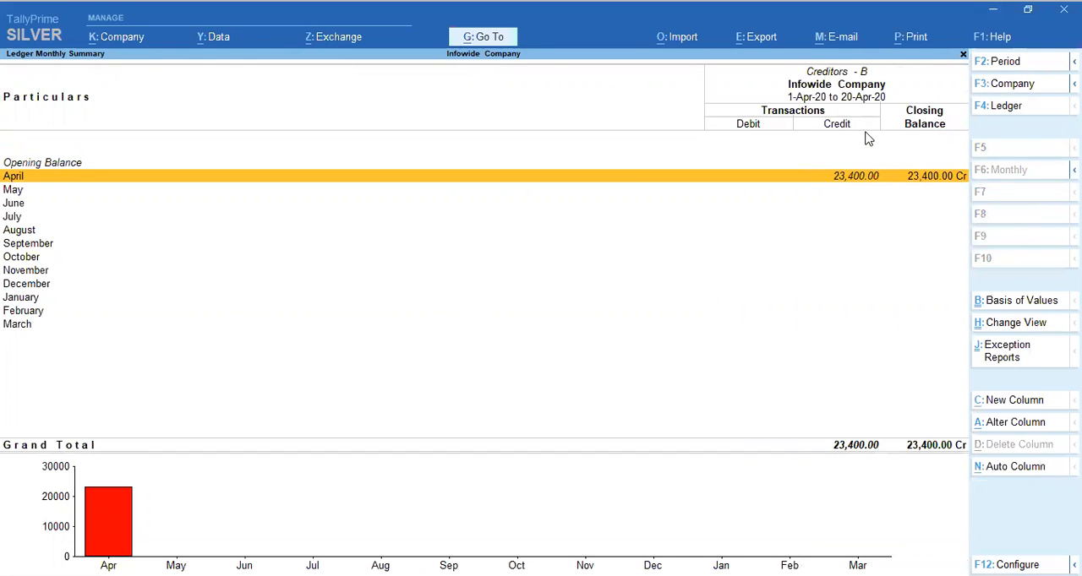
key("Escape")
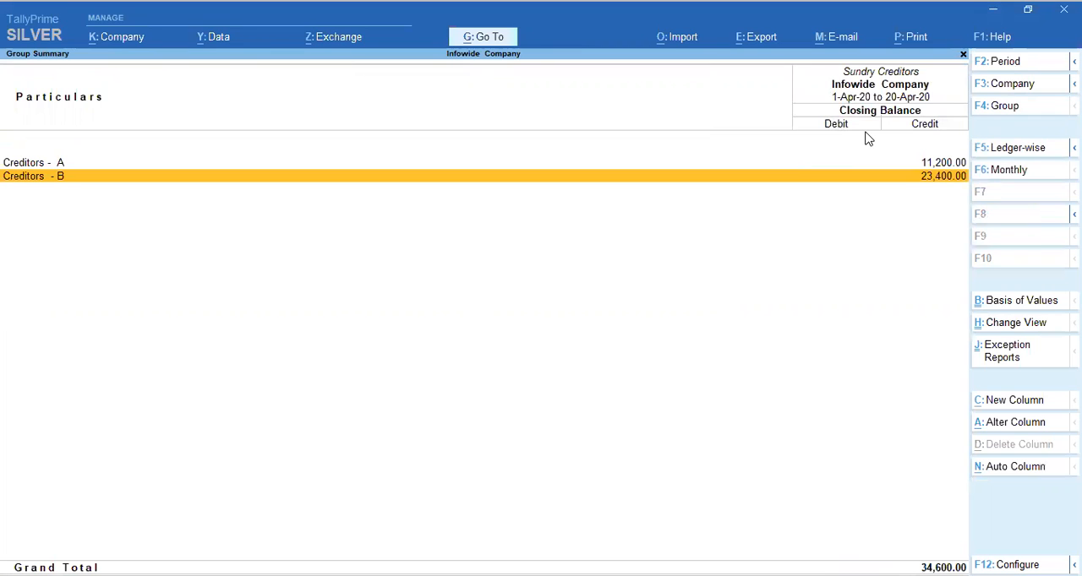
key("Return")
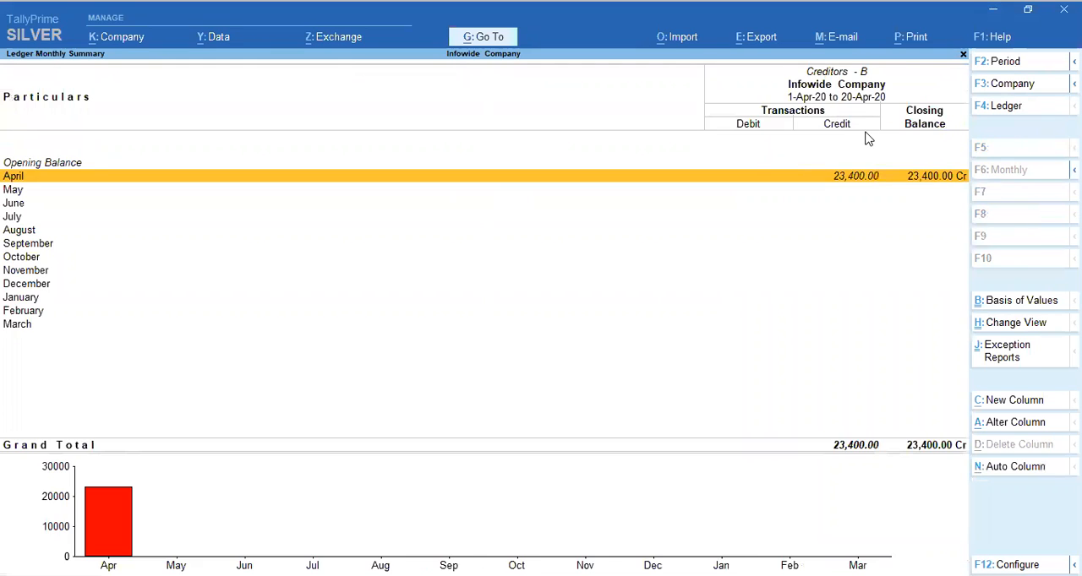
key("Return")
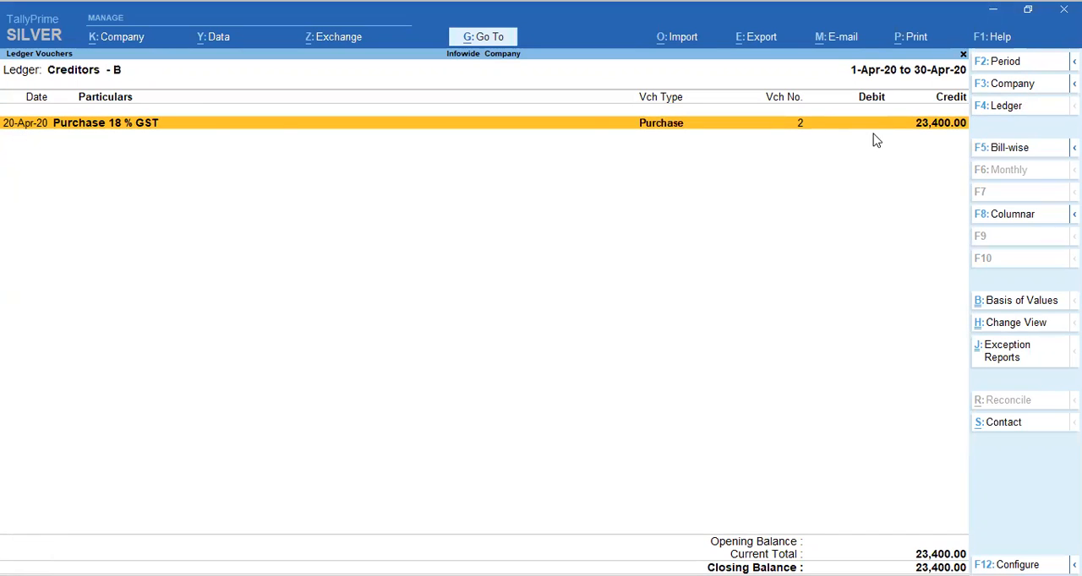
key("Escape")
key("Escape")
key("Escape")
key("Escape")
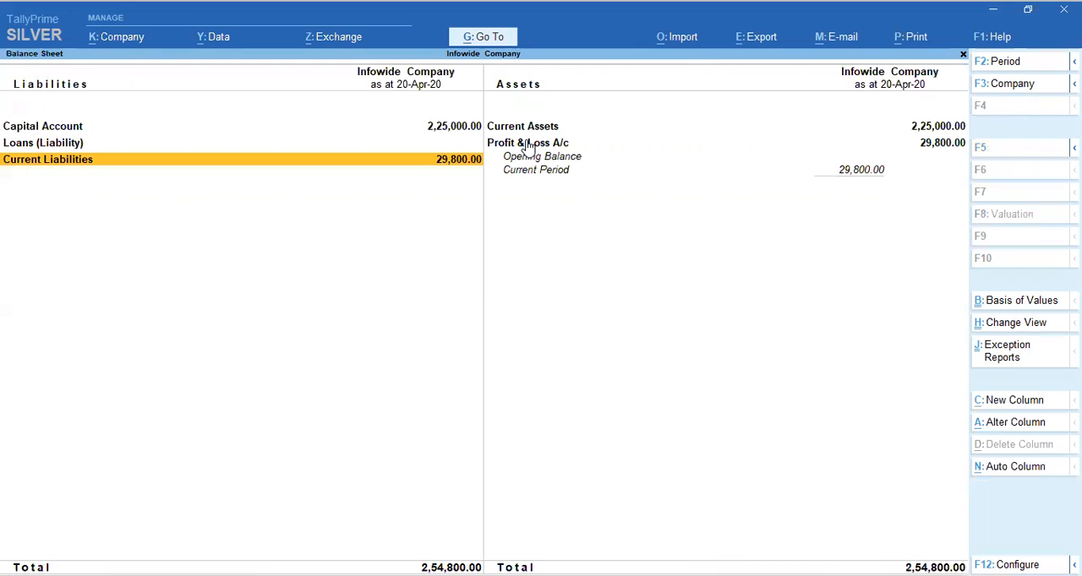
key("Escape")
Examine the April vouchers of Discount Received under Indirect Incomes in the Profit & Loss A/c, and return to the Gateway of Tally
key("Down")
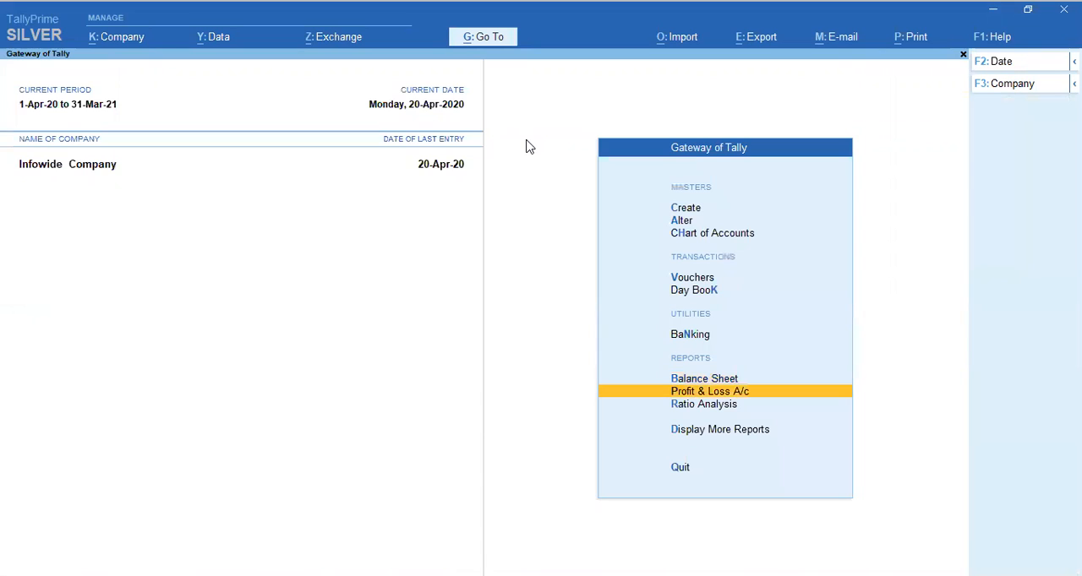
key("Return")
key("Right")
key("Down")
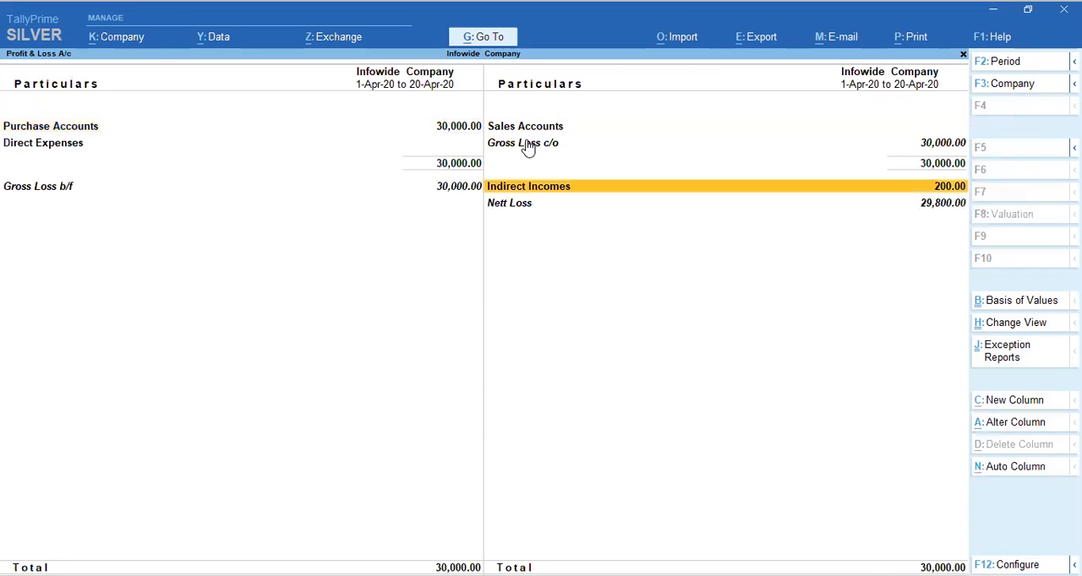
key("Return")
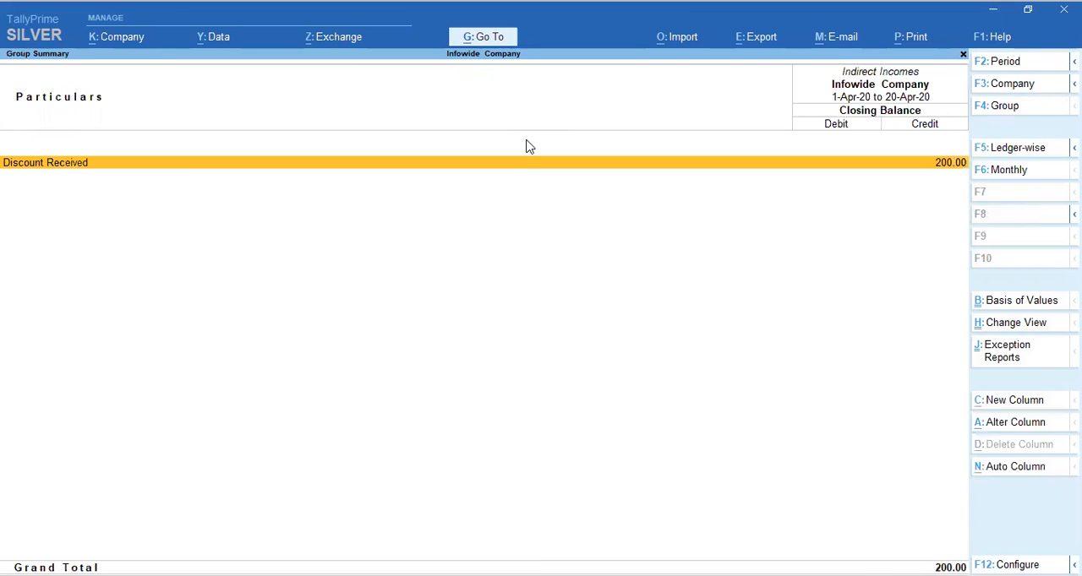
key("Return")
key("Return")
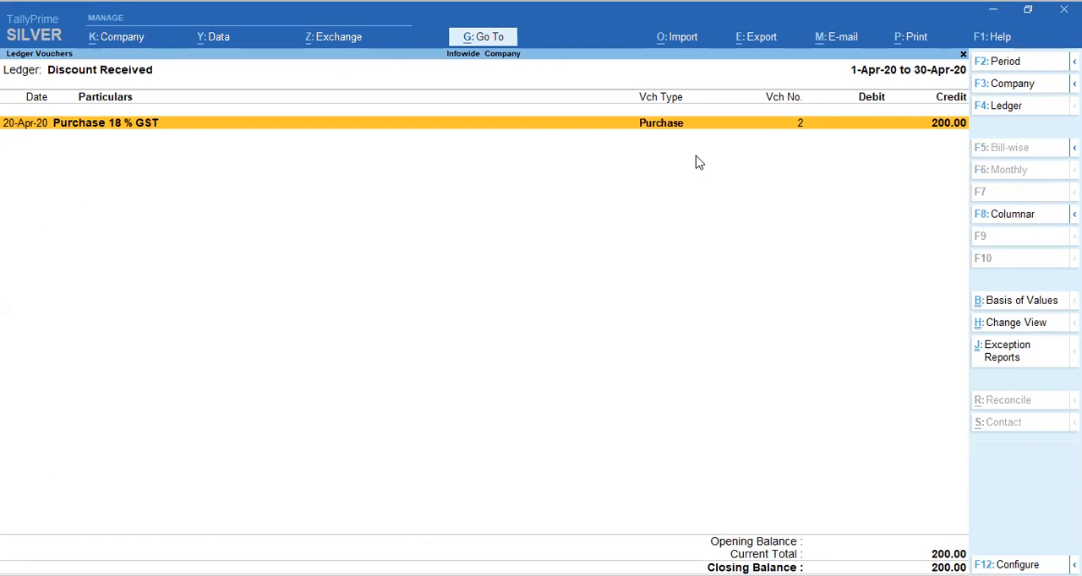
key("Escape")
key("Escape")
key("Escape")
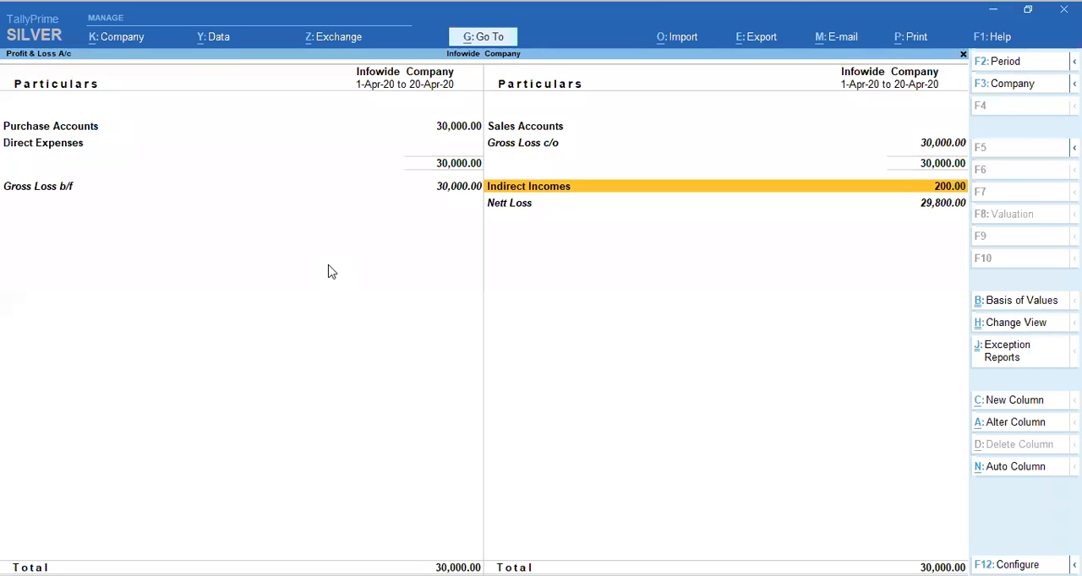
key("Escape")
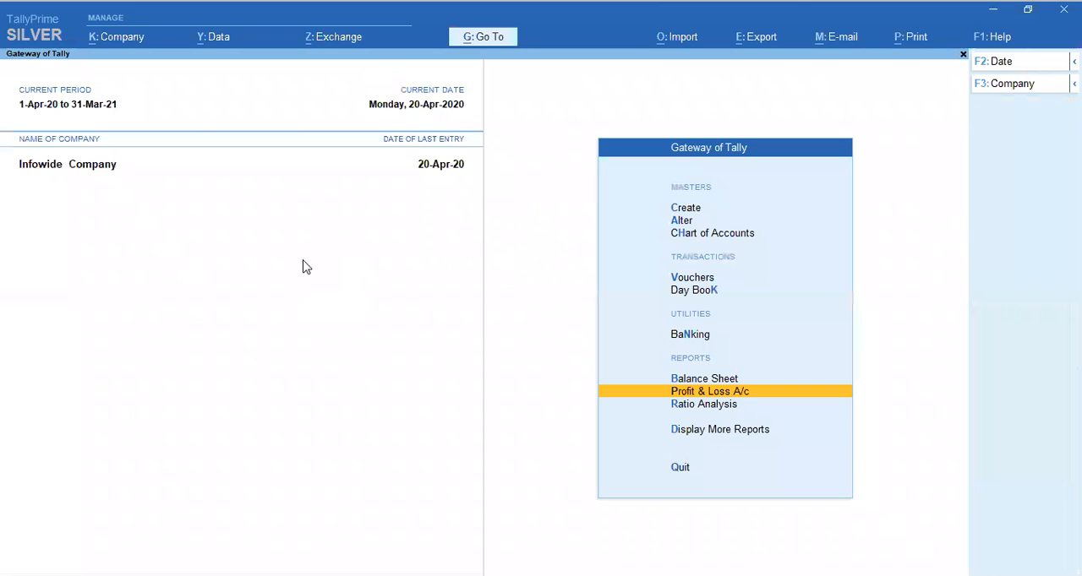
key("Escape")
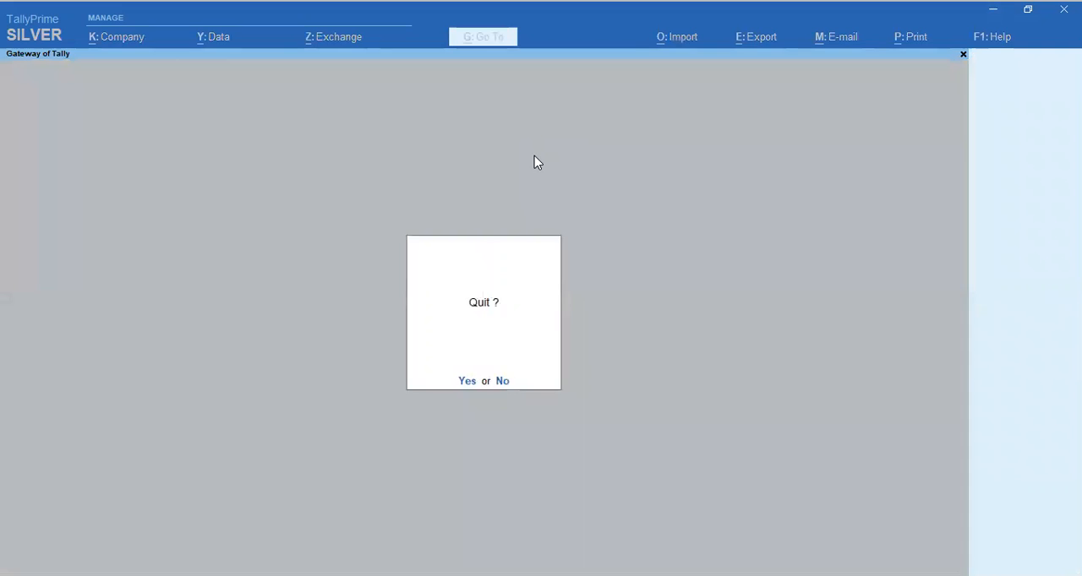
key("Escape")
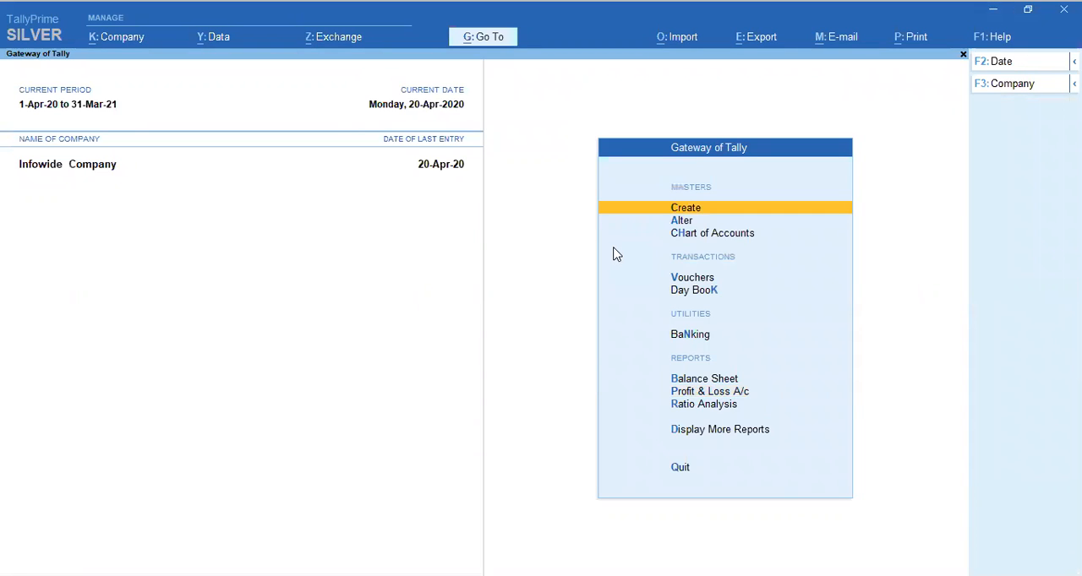